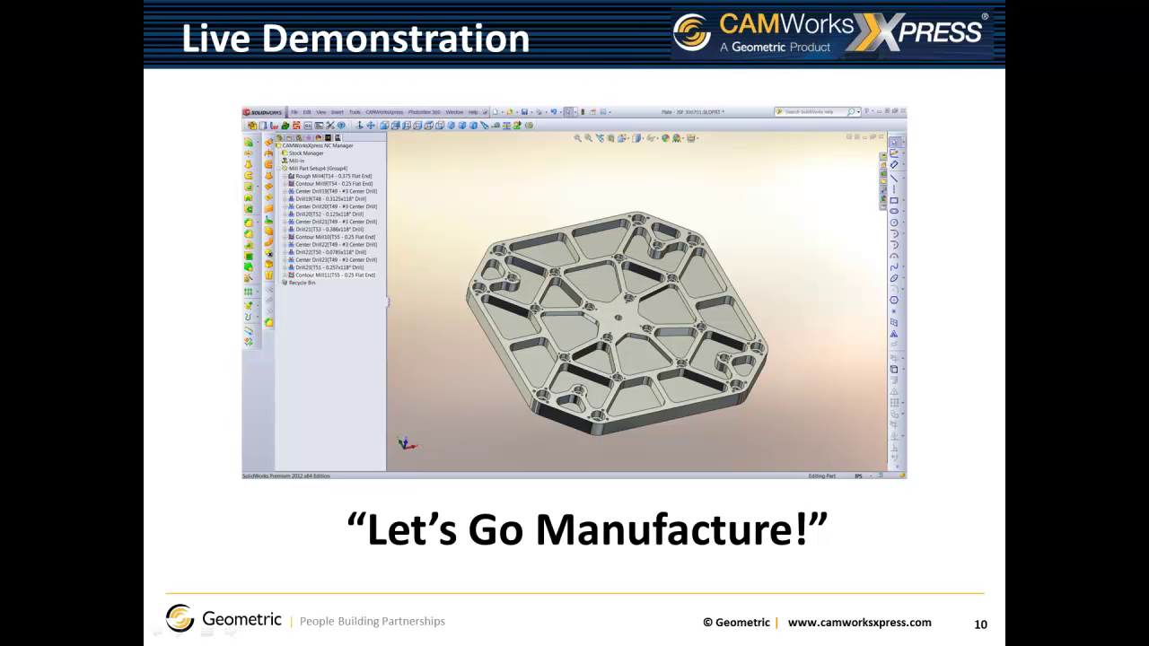
End the slideshow to reveal the hexagonal plate part in SolidWorks.
key("alt+Tab")
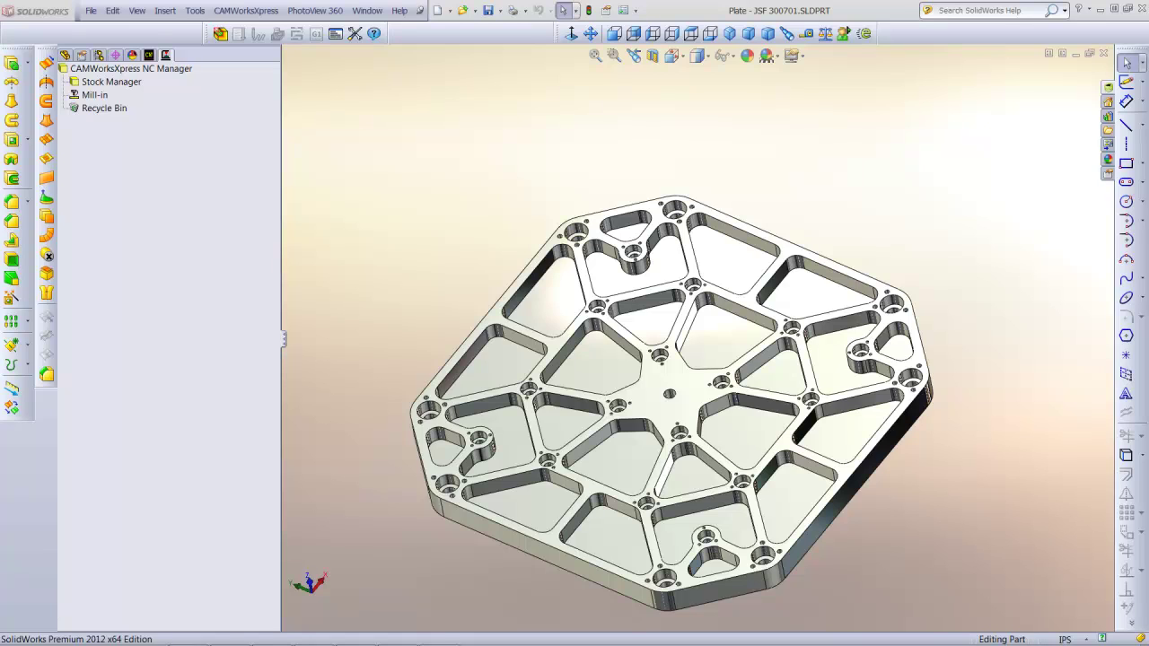
Show the CAMWorksXpress NC Manager tree and turn on the CommandManager ribbon.
left_click(148, 56)
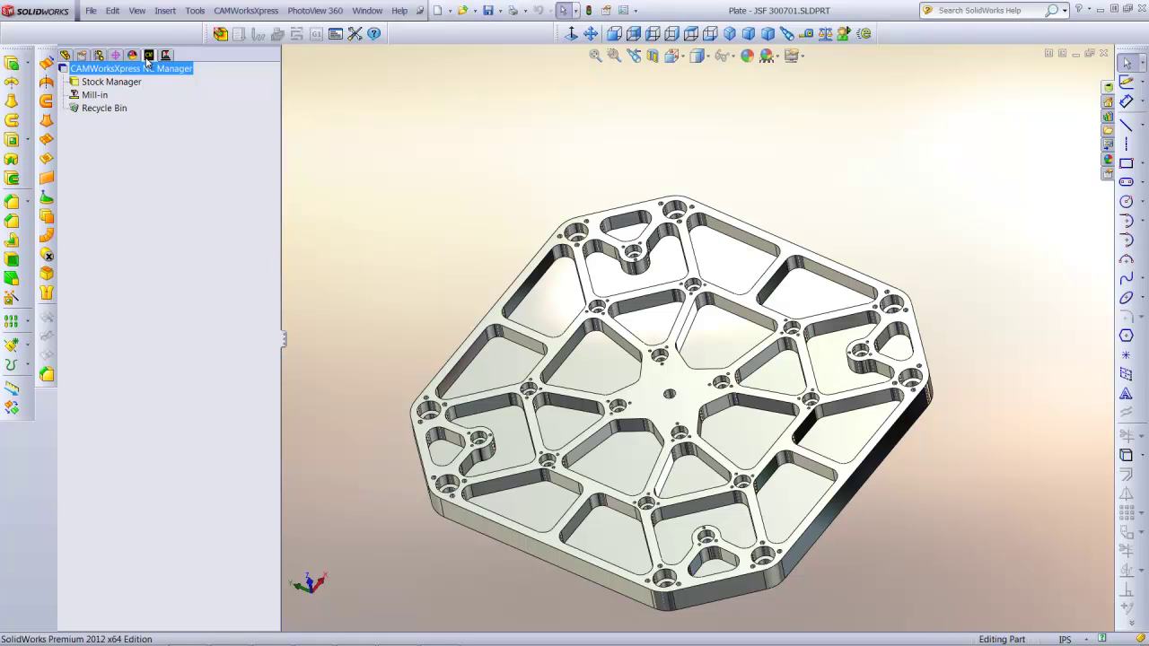
right_click(167, 29)
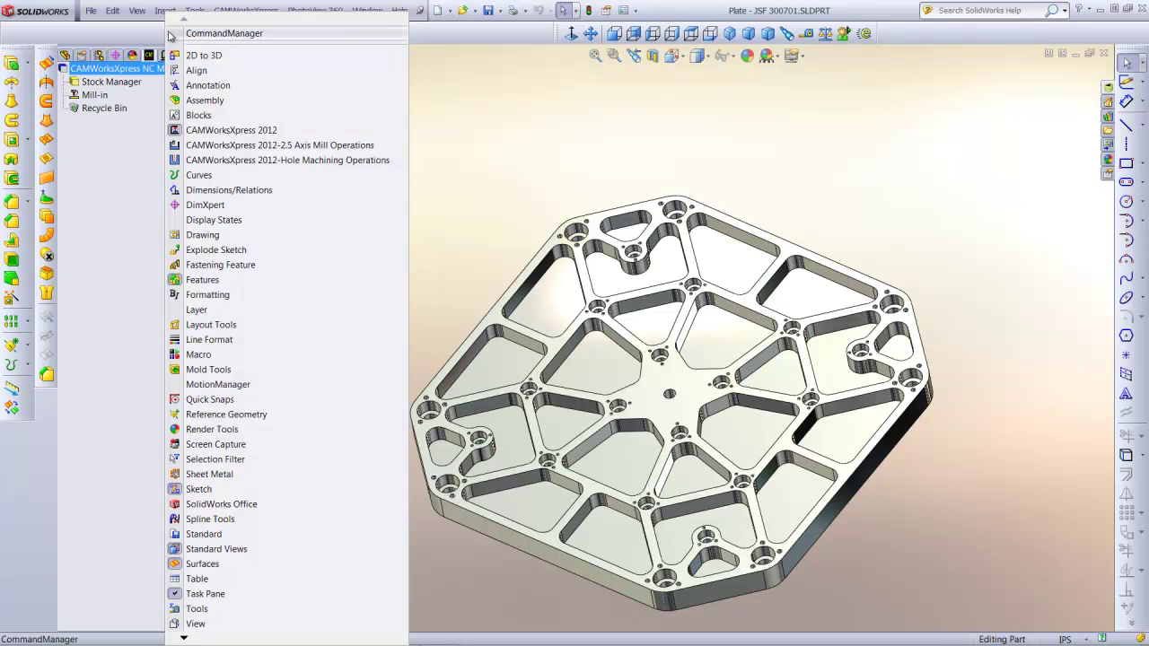
left_click(181, 33)
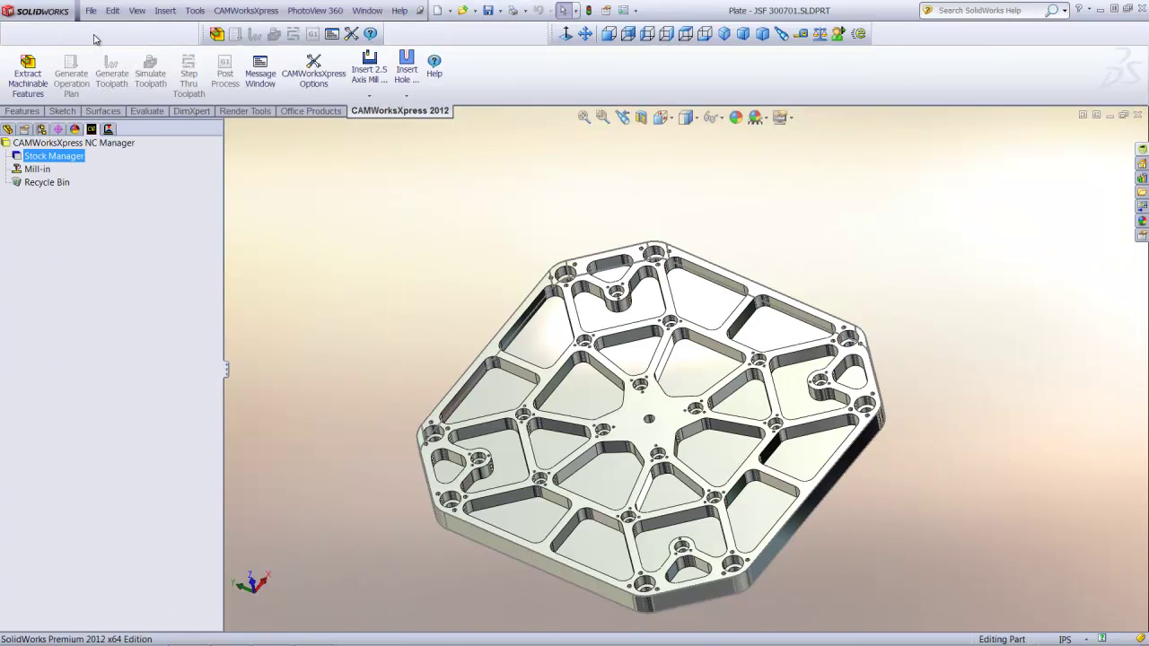
Define the stock from Sketch41 extruded to the part's top face with 0in offset.
double_click(76, 158)
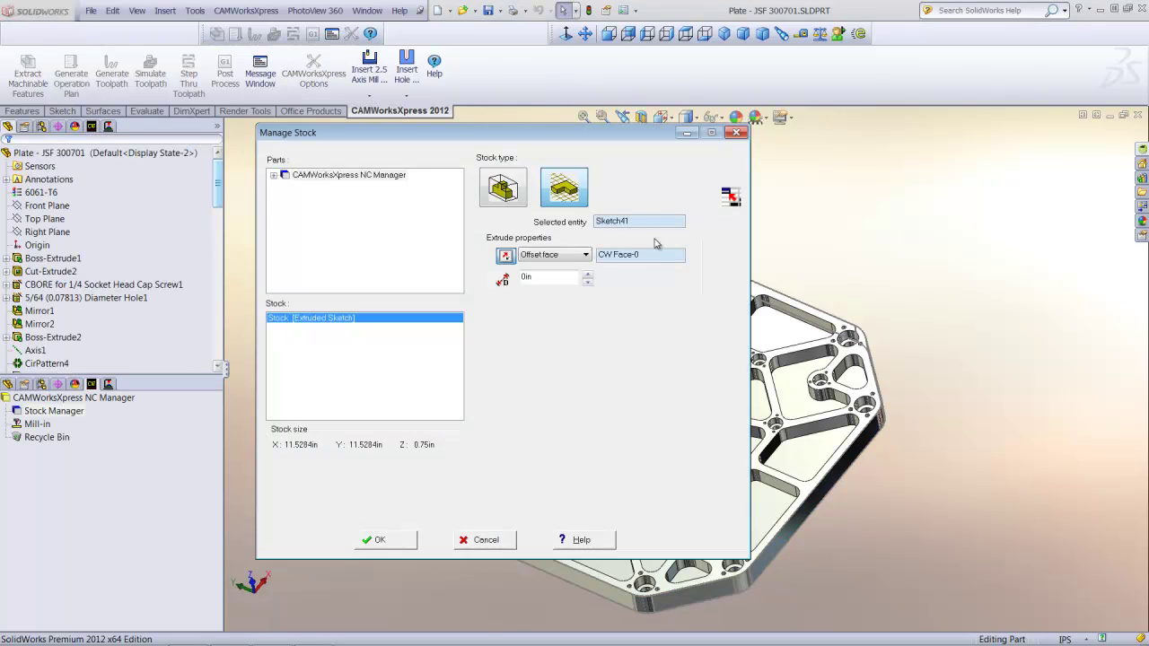
left_click(653, 224)
left_click_drag(219, 201, 231, 359)
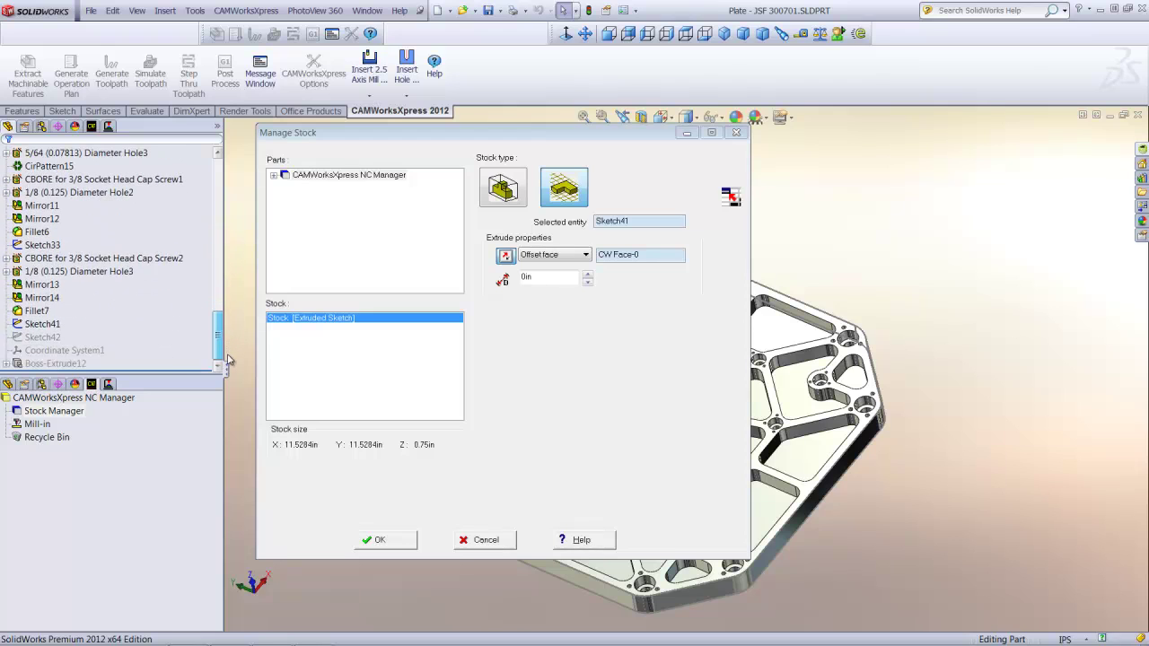
left_click(49, 324)
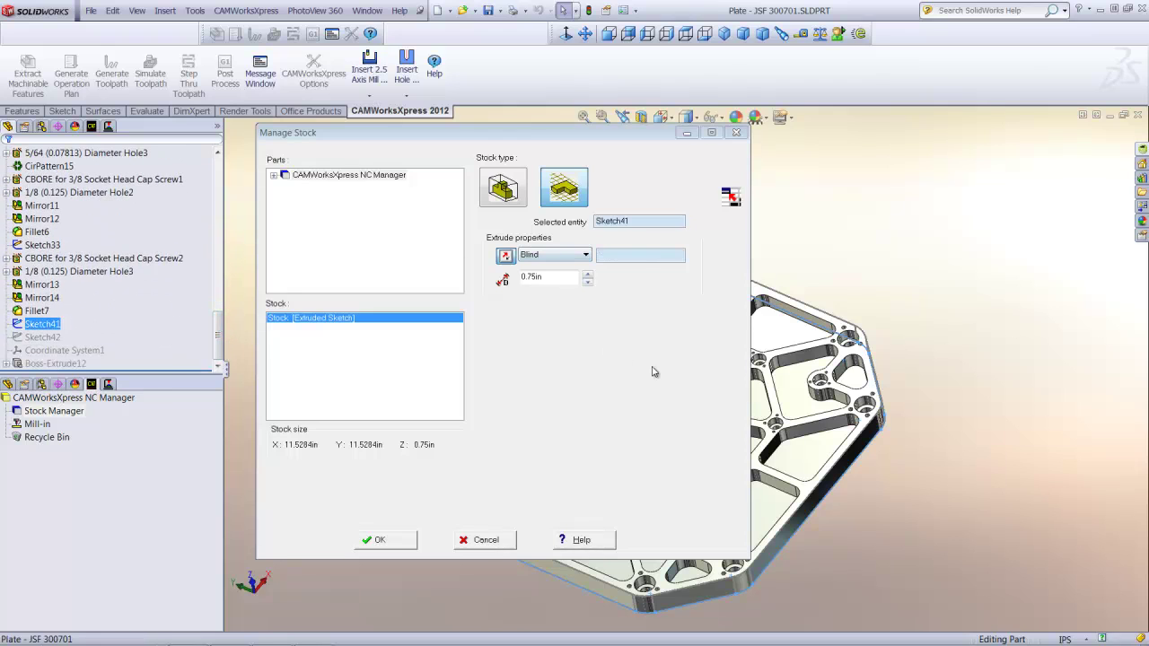
left_click(762, 298)
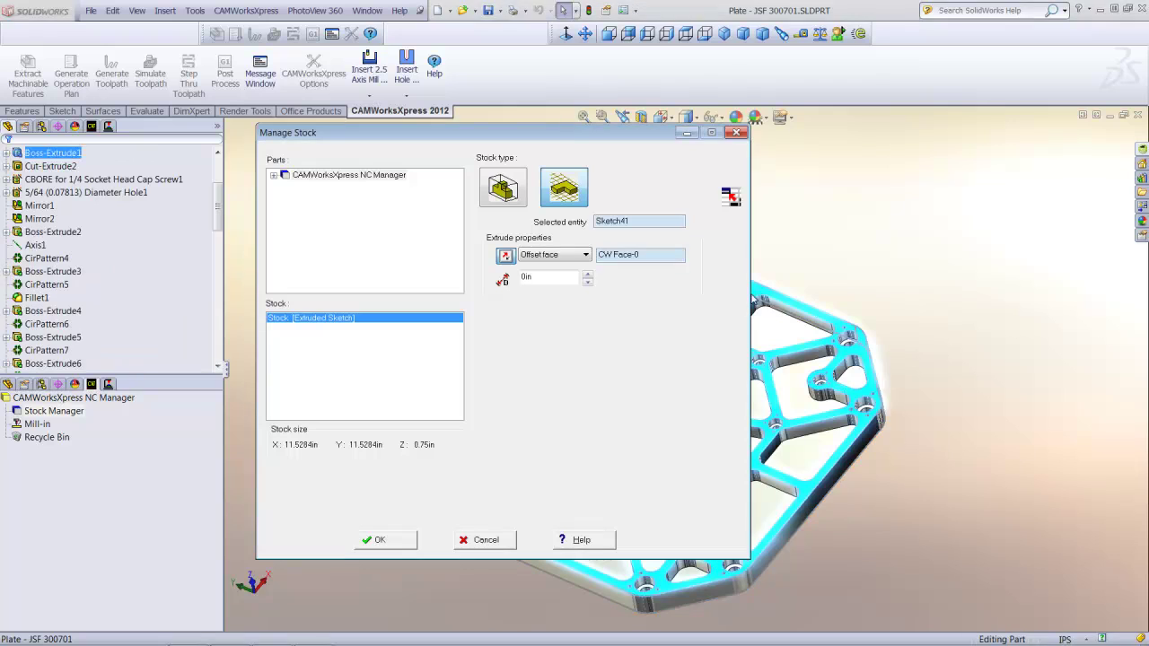
left_click(405, 541)
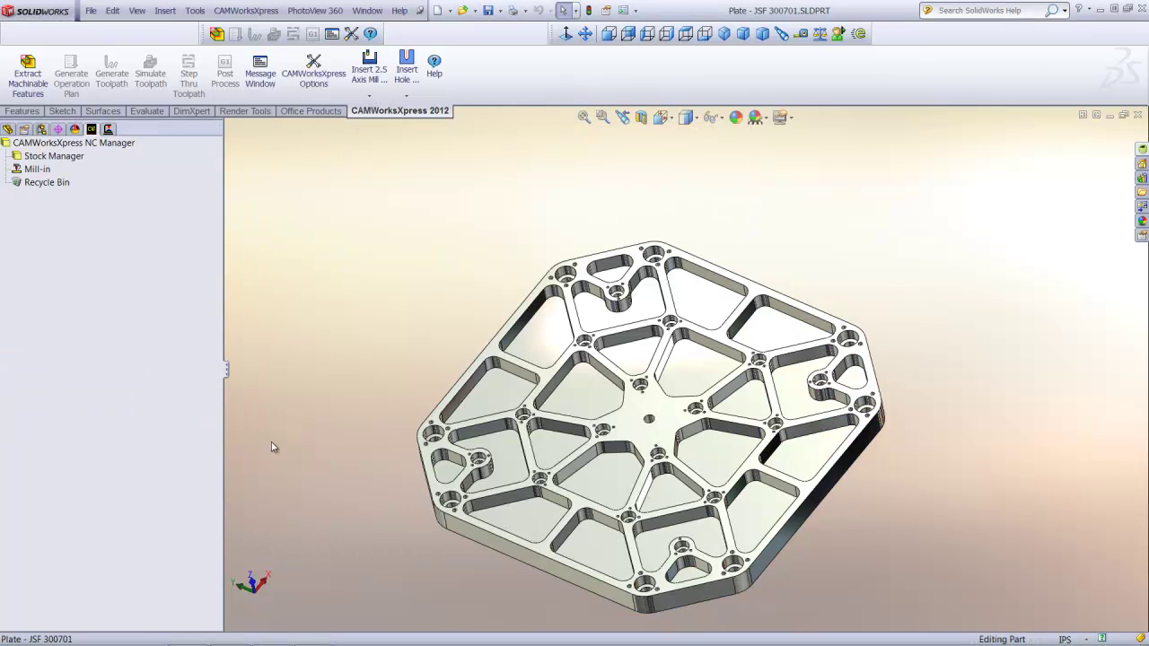
Make CWXPRESS-TUTORIAL the machine's post processor and check the program number on the Posting tab.
double_click(36, 171)
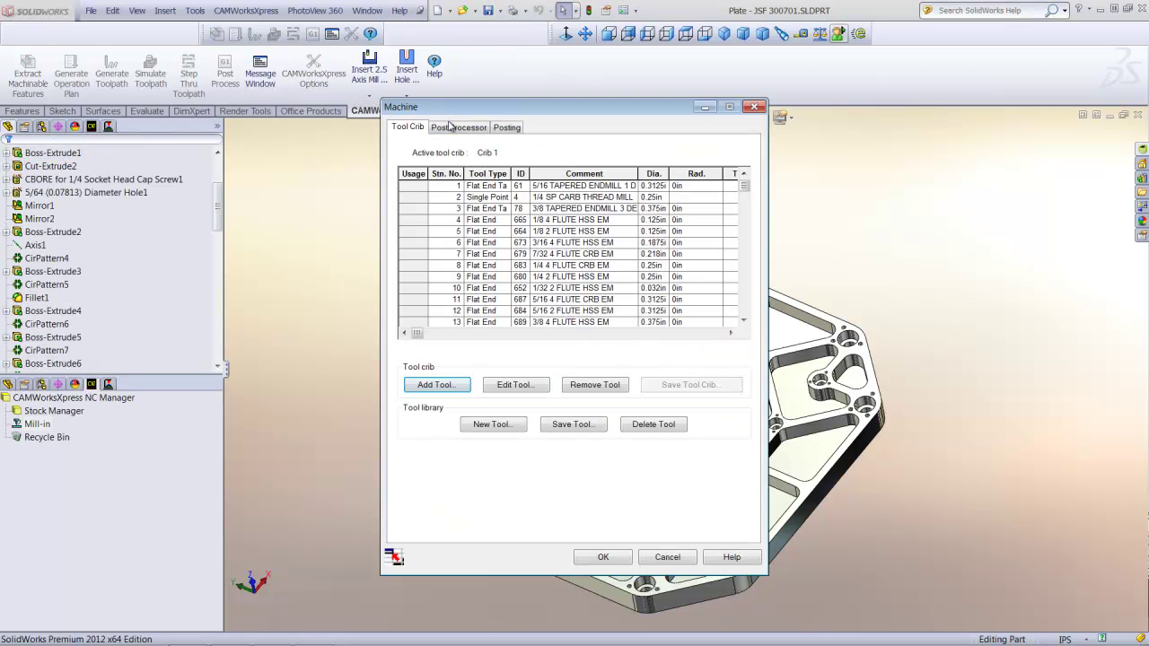
left_click(451, 128)
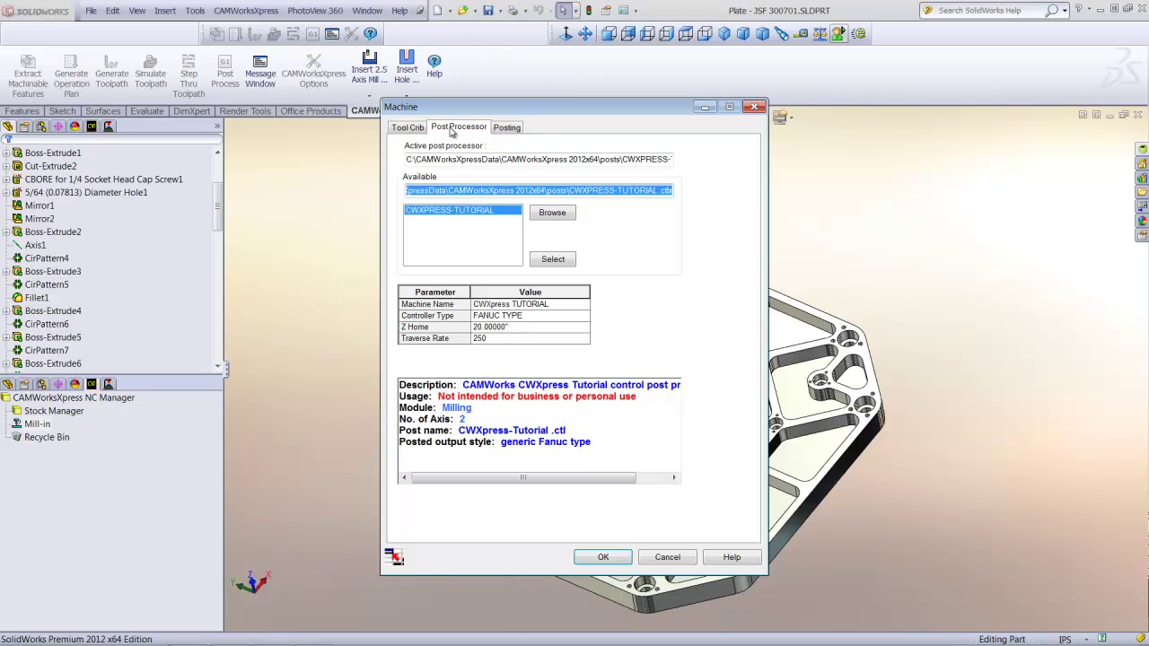
left_click(459, 210)
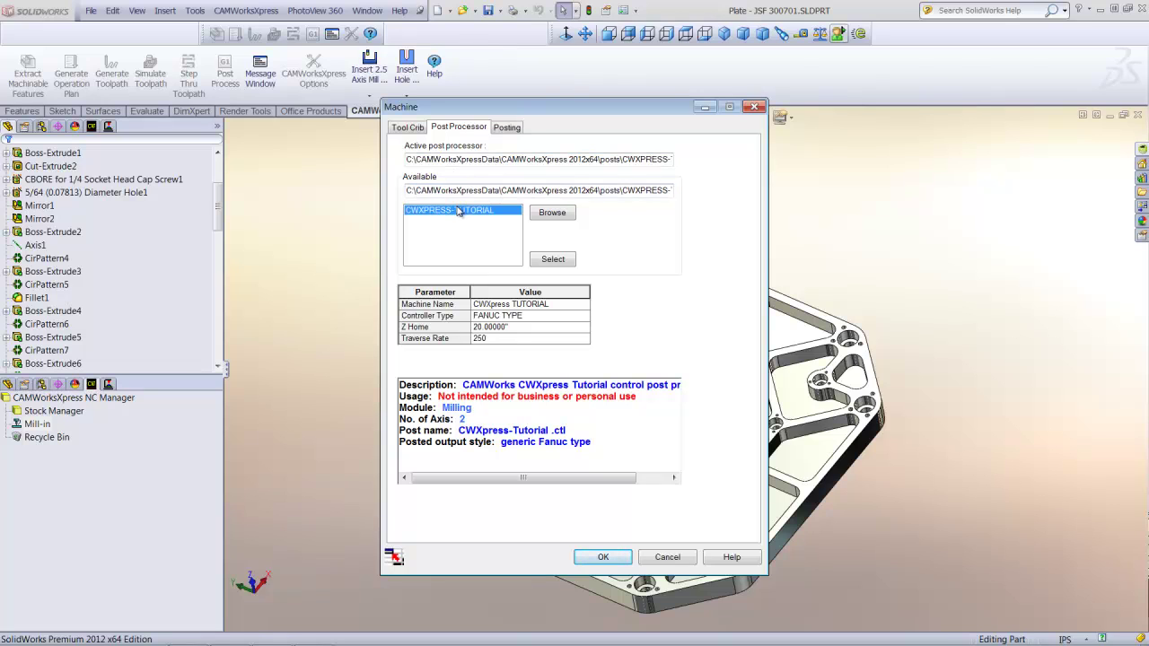
left_click(551, 258)
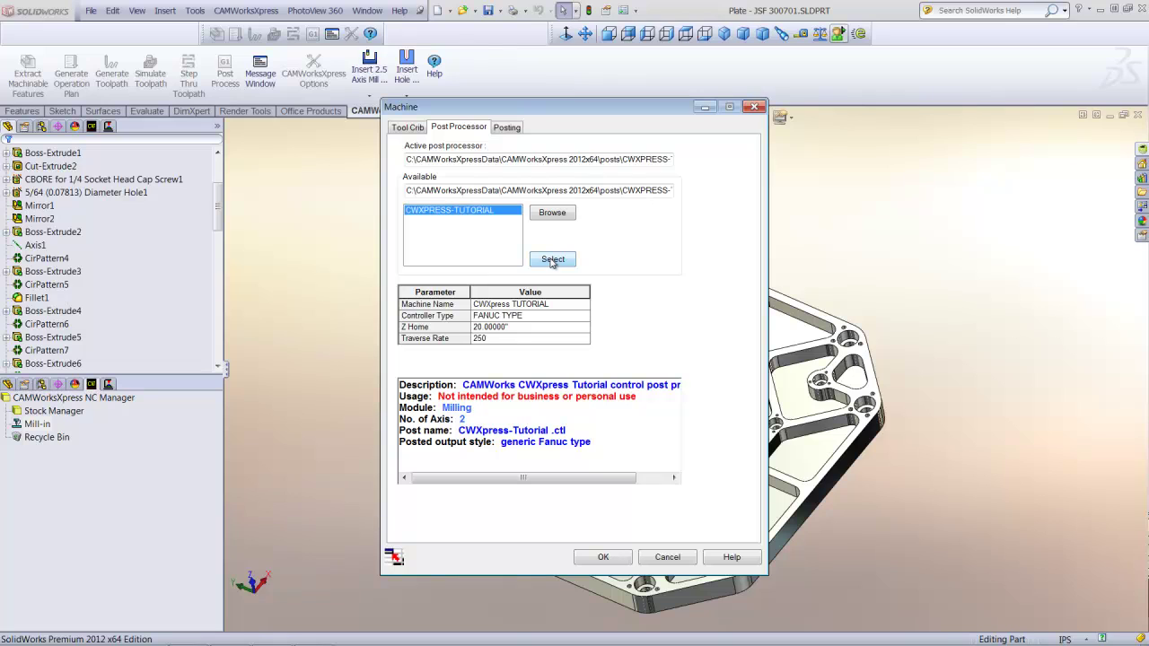
left_click(512, 131)
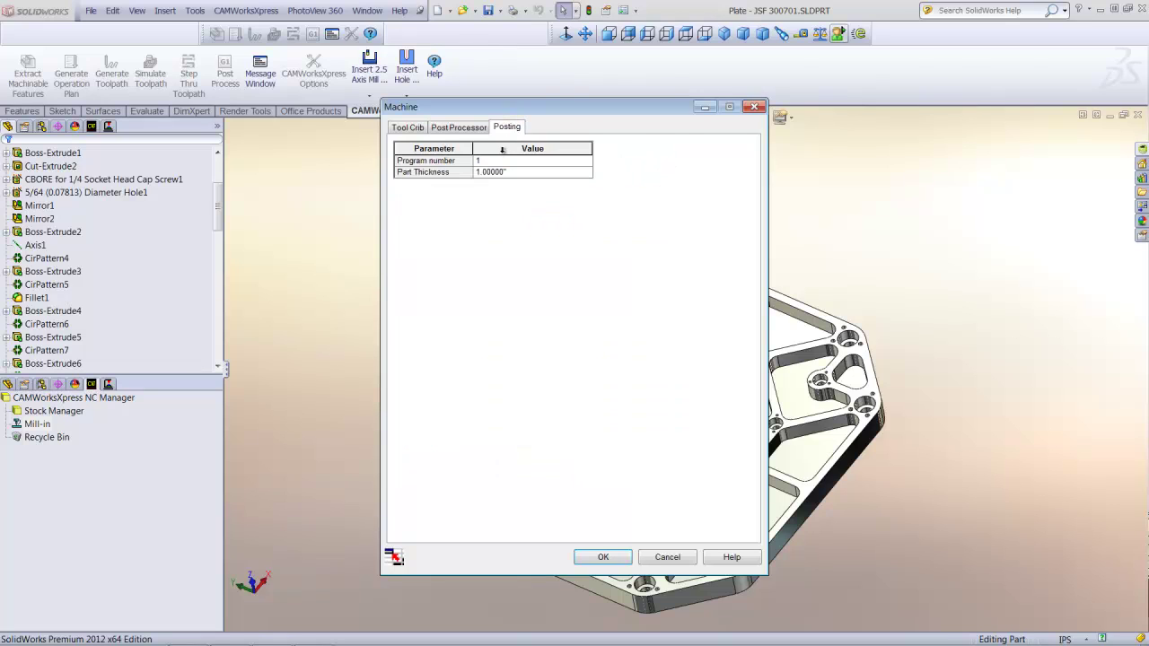
left_click(481, 161)
left_click(601, 557)
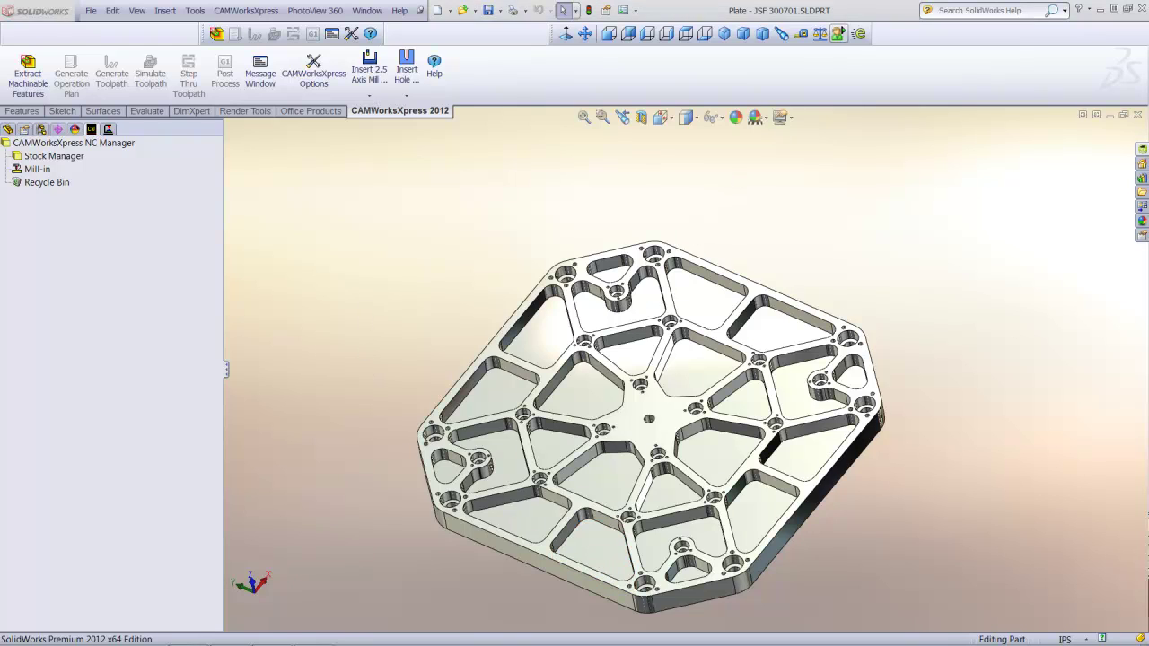
Extract machinable features and review Hole74, Hole Group5, Hole Group7 and both counterbore hole groups.
left_click(28, 81)
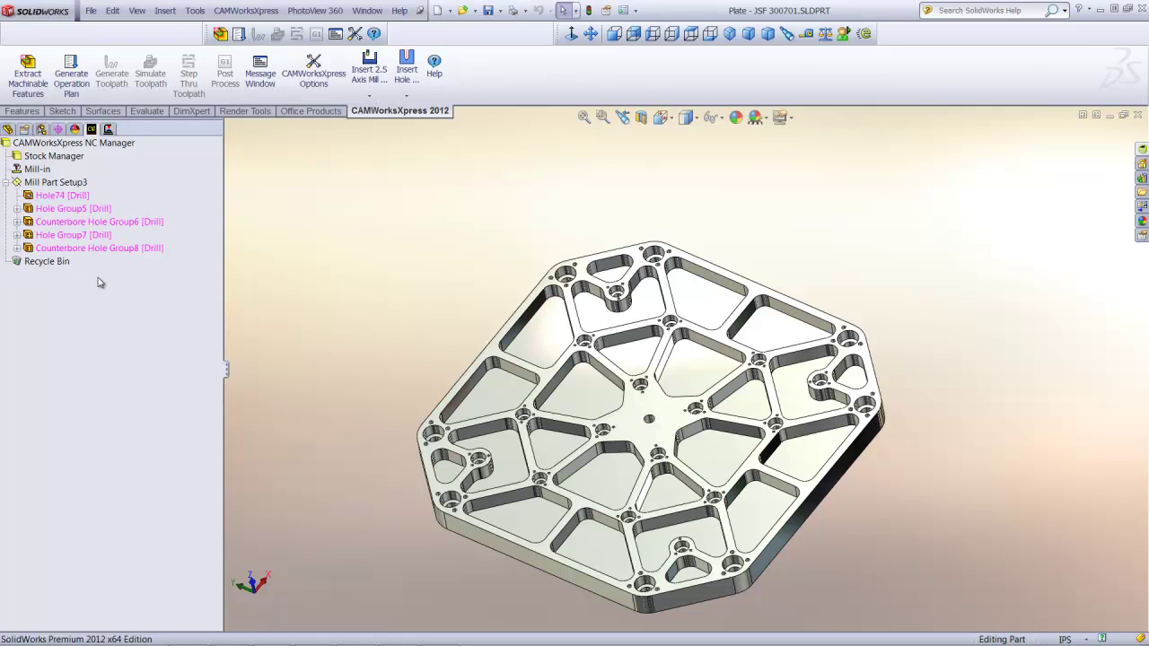
left_click(56, 196)
left_click(55, 209)
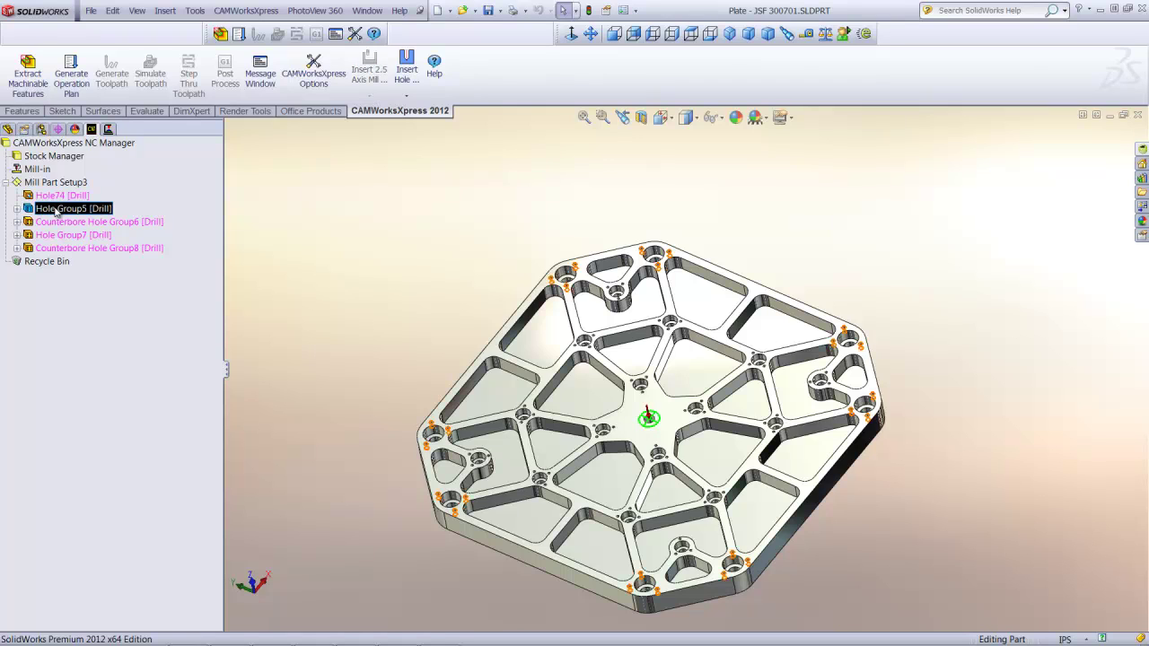
left_click(55, 223)
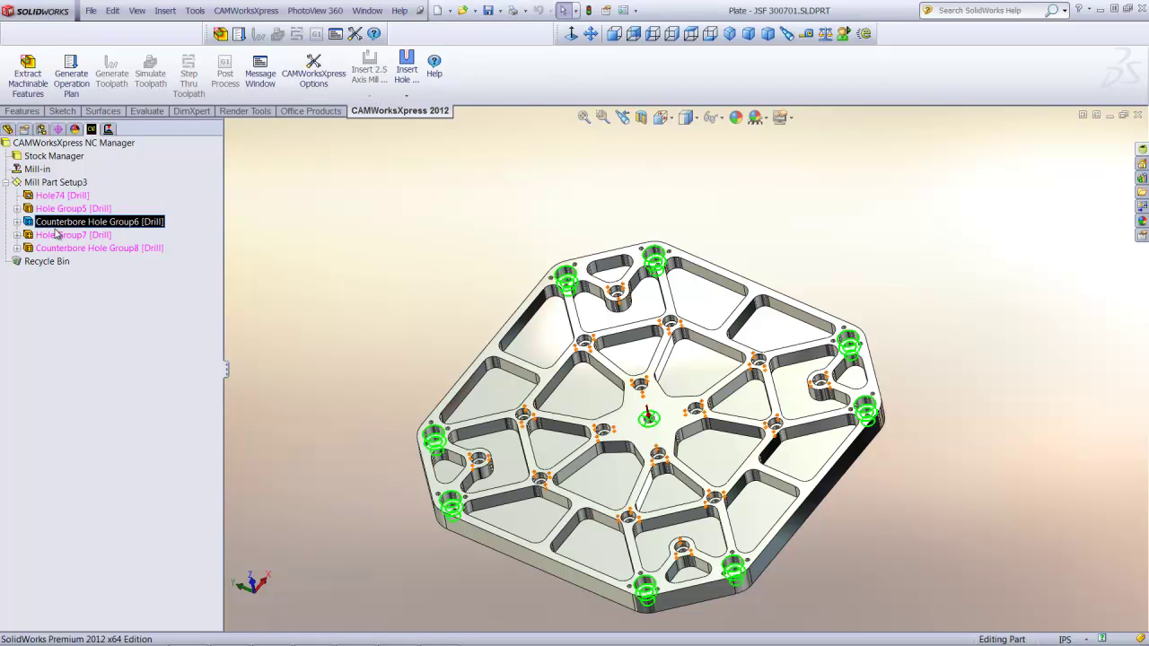
left_click(56, 235)
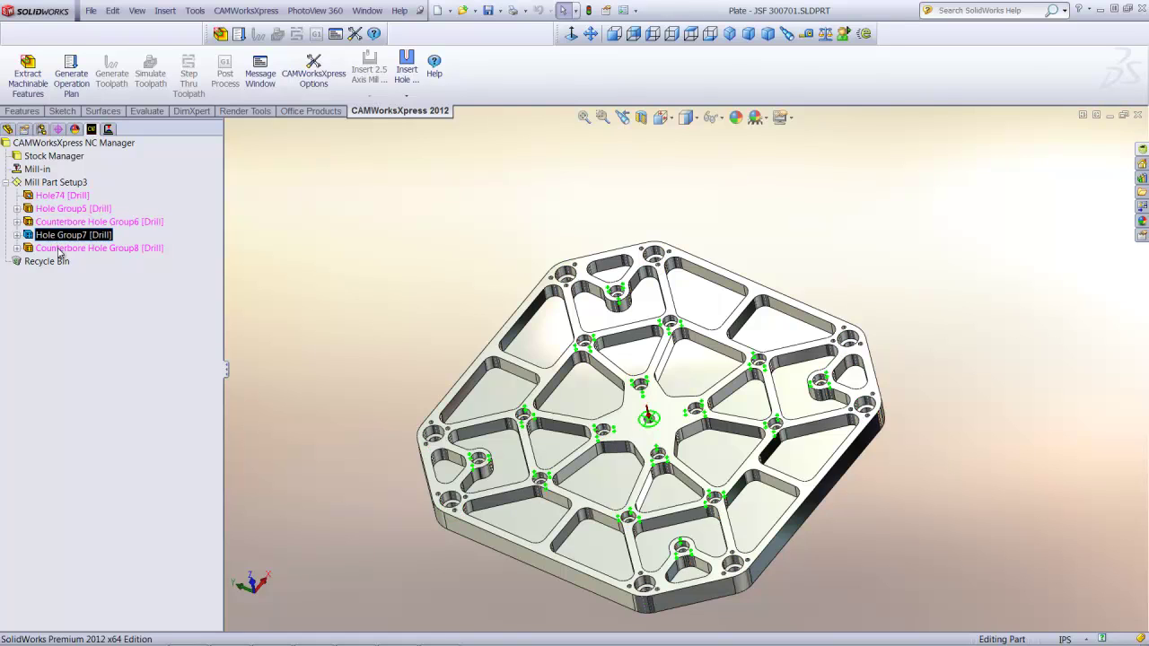
left_click(58, 249)
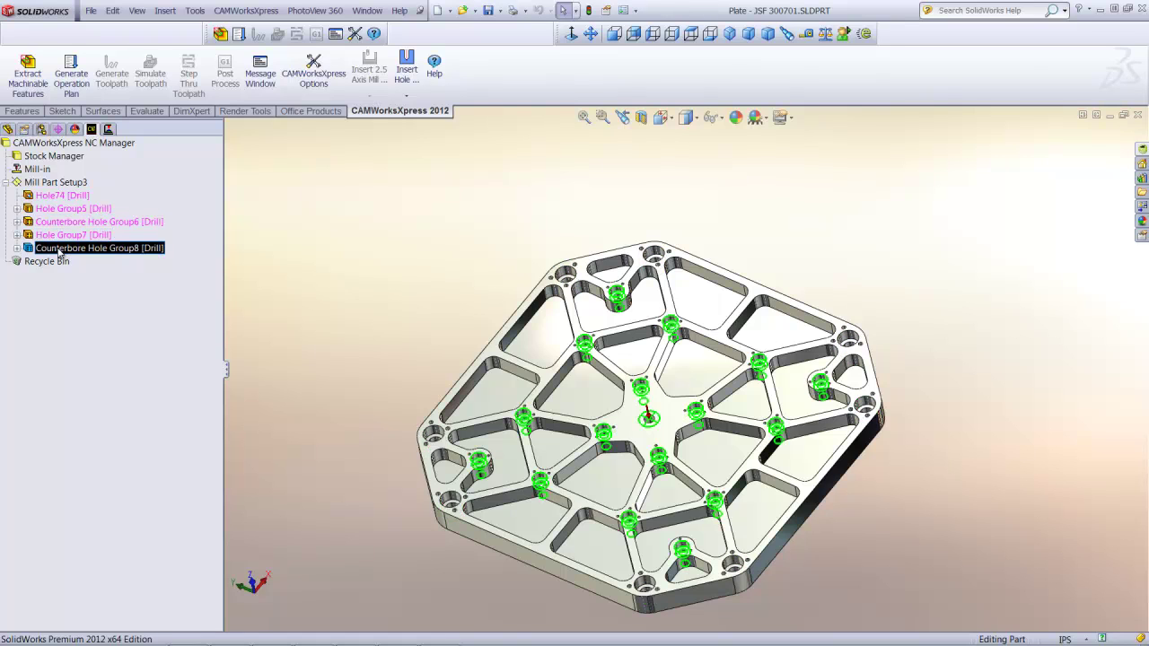
Start a new 2.5 axis feature and select the left, top and right pocket floors.
right_click(153, 248)
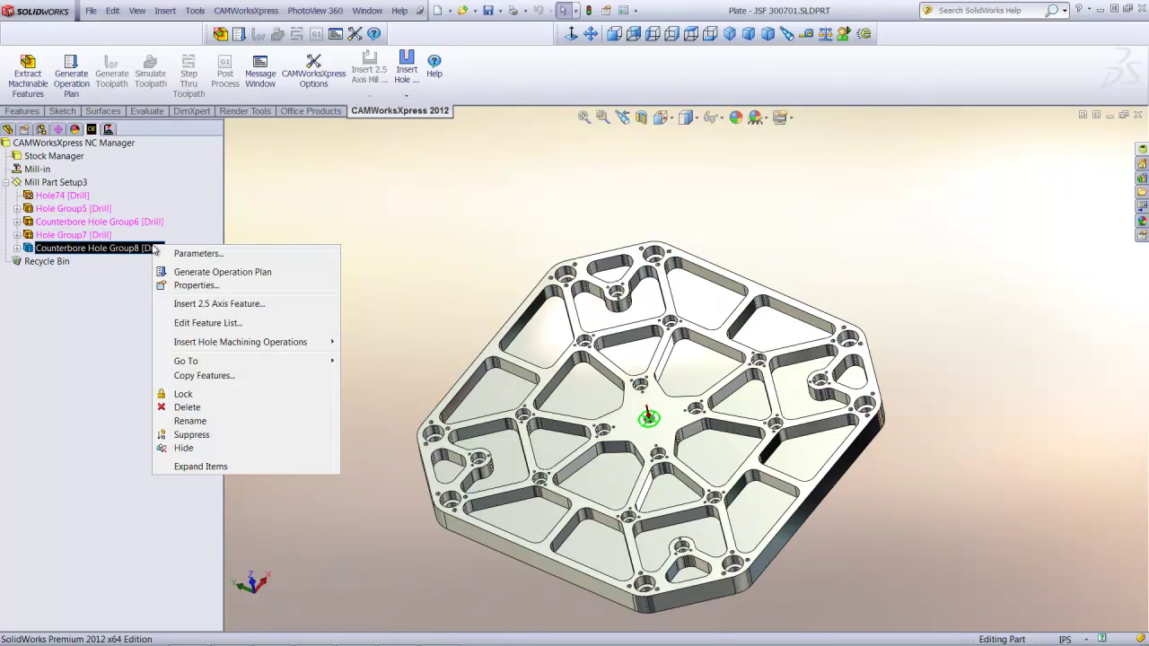
left_click(170, 304)
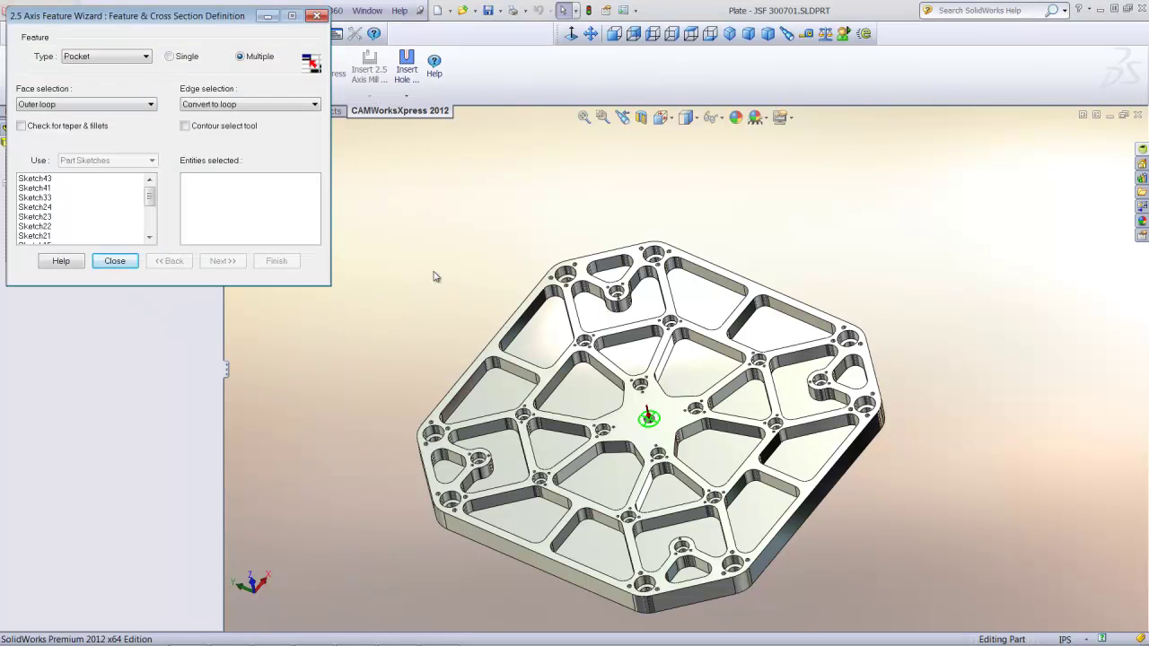
left_click(498, 463)
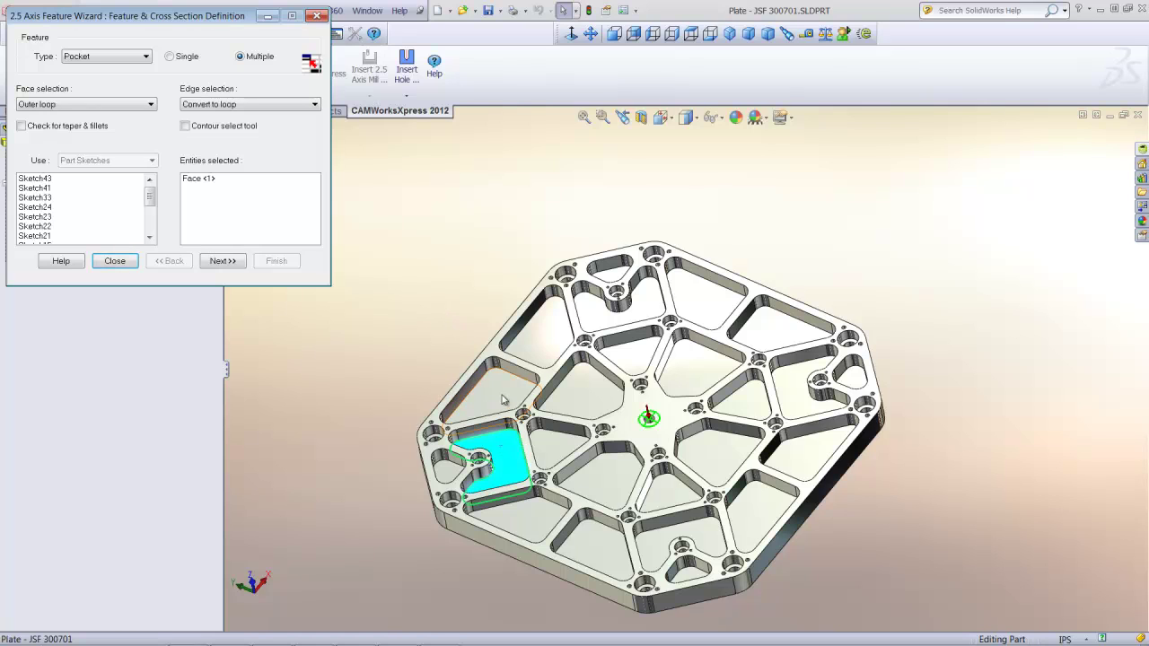
left_click(489, 395)
left_click(552, 328)
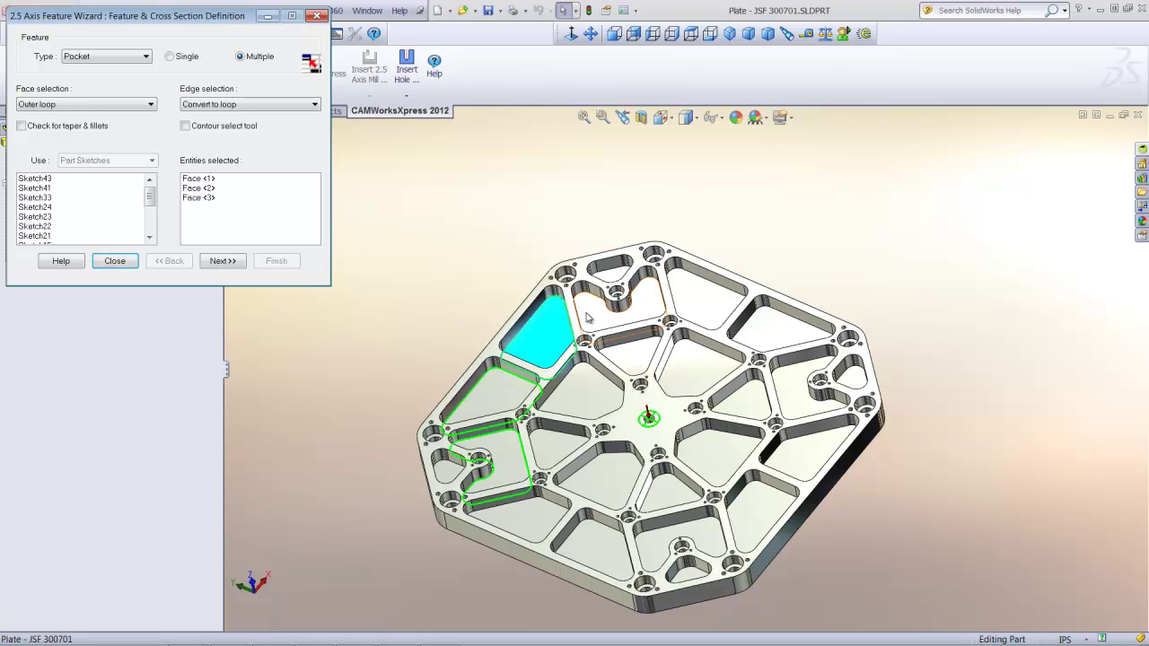
left_click(592, 316)
left_click(618, 271)
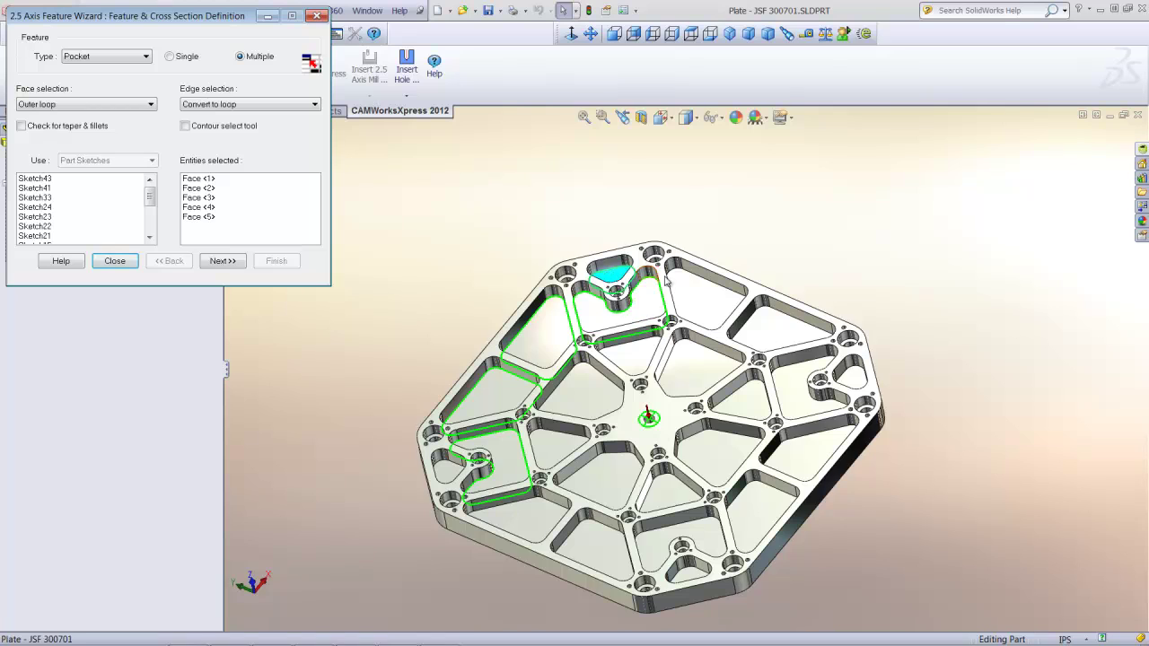
left_click(709, 296)
left_click(787, 328)
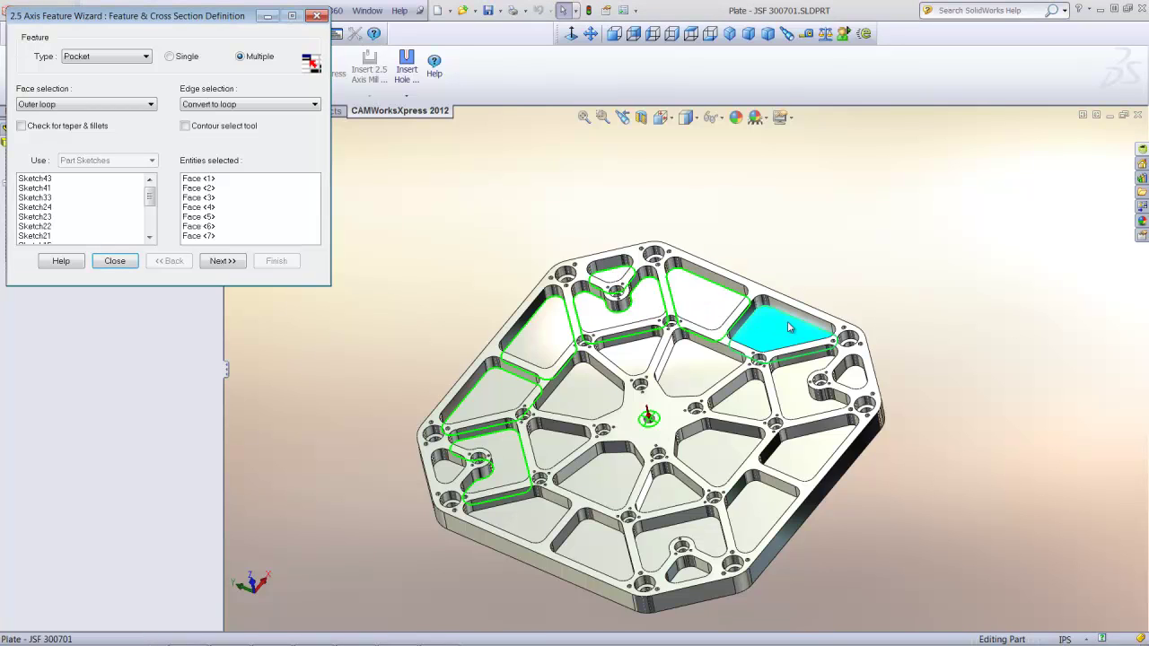
left_click(812, 382)
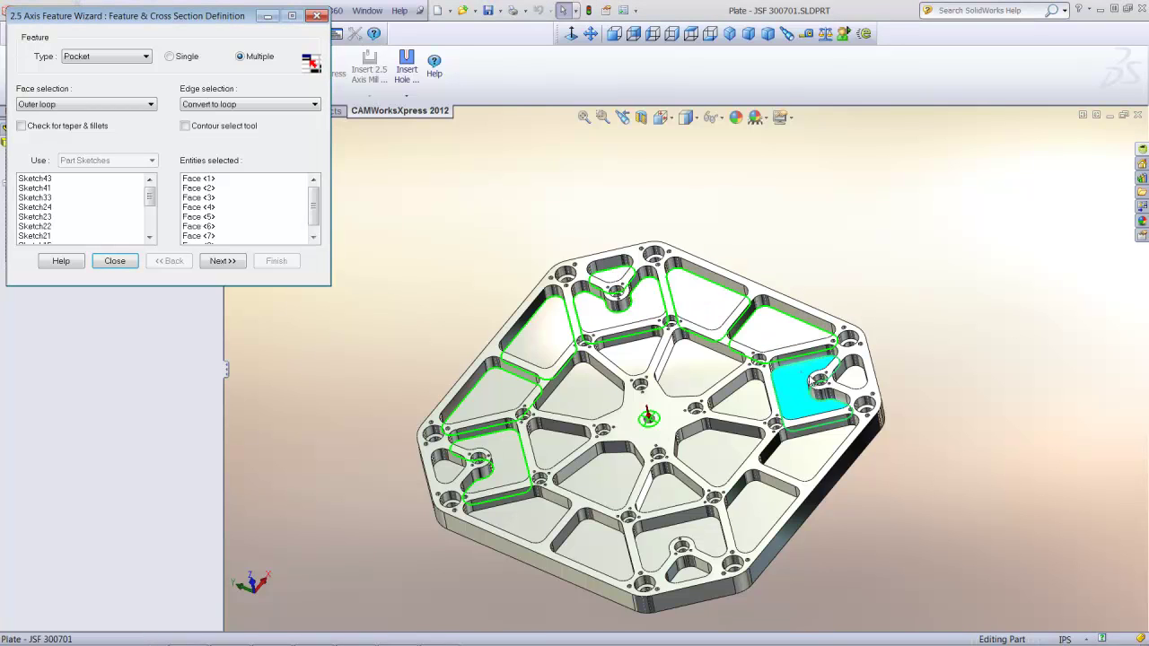
left_click(815, 451)
Add the remaining lower and inner pocket faces to the feature.
left_click(772, 522)
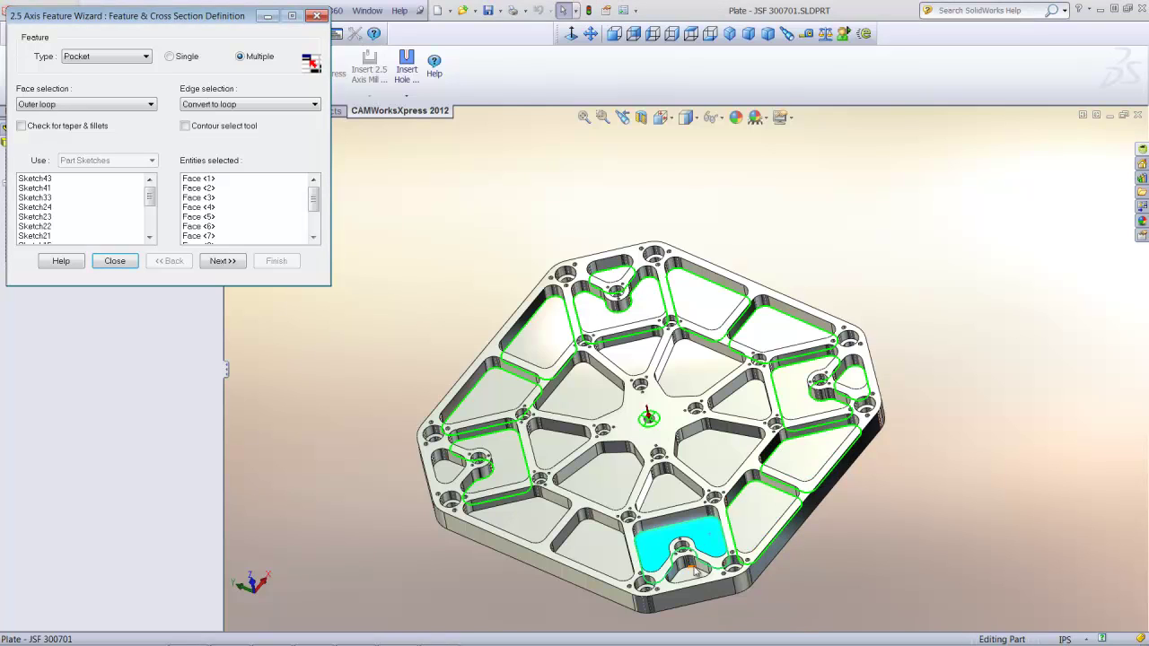
left_click(696, 578)
left_click(599, 550)
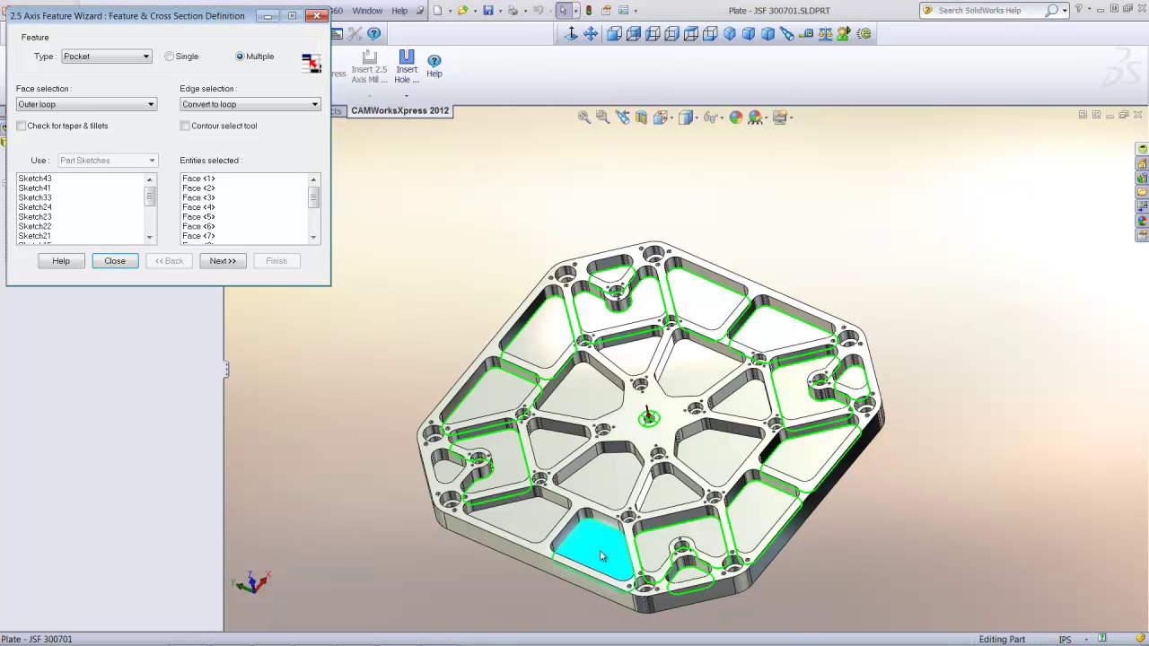
left_click(525, 520)
left_click(449, 471)
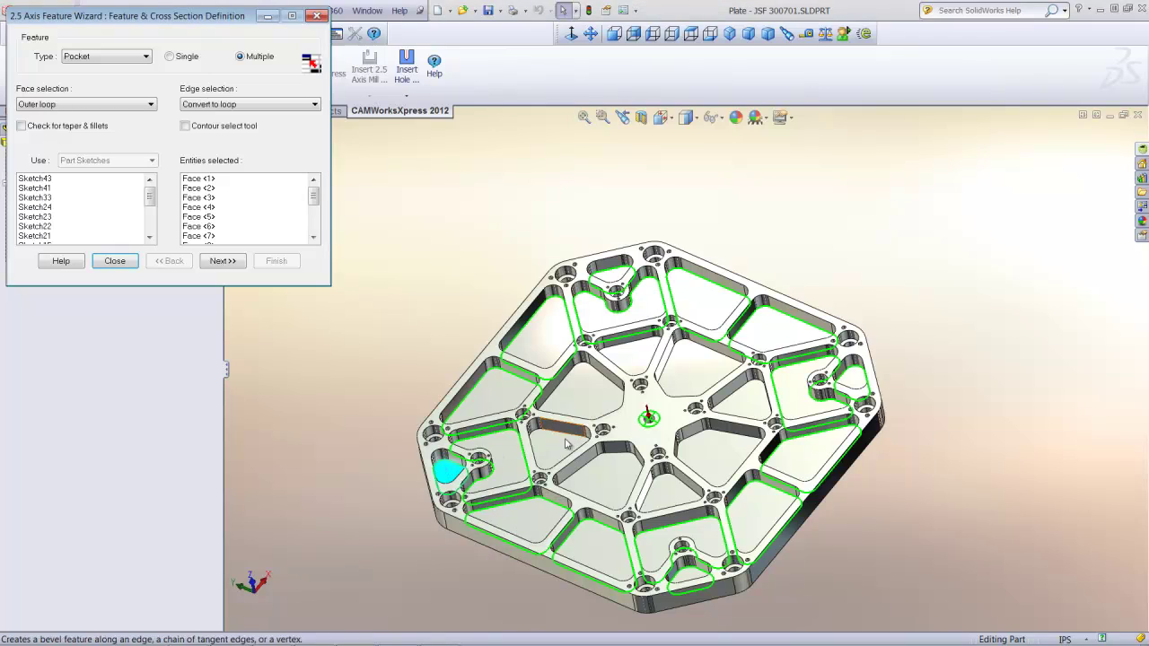
left_click(565, 389)
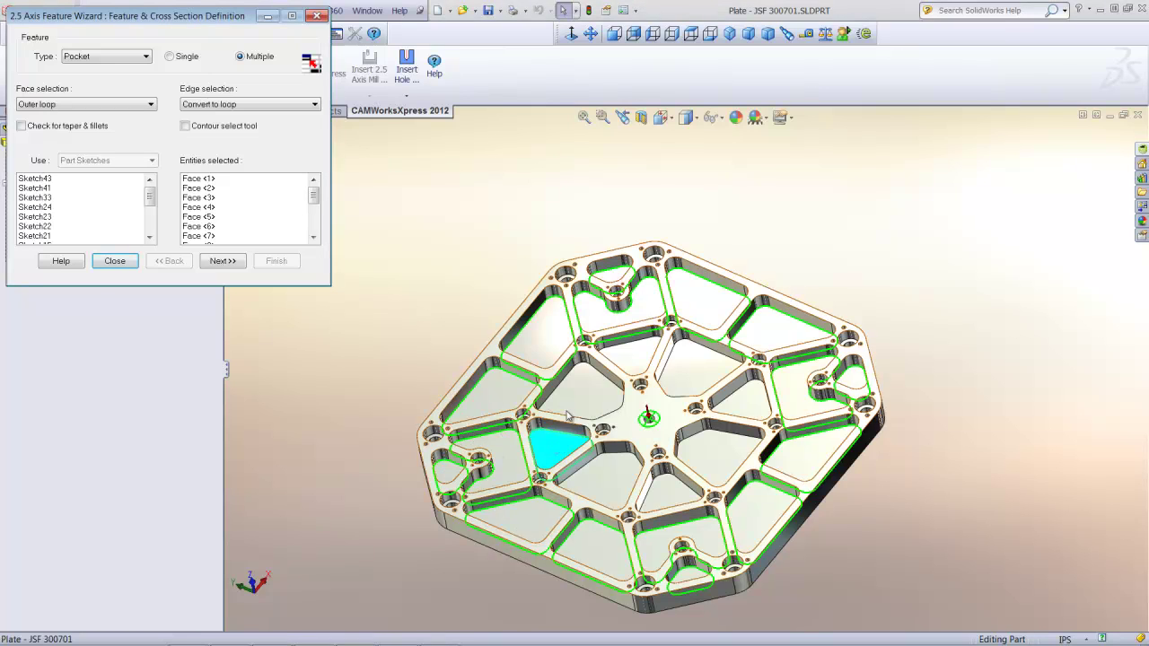
left_click(696, 366)
left_click(741, 404)
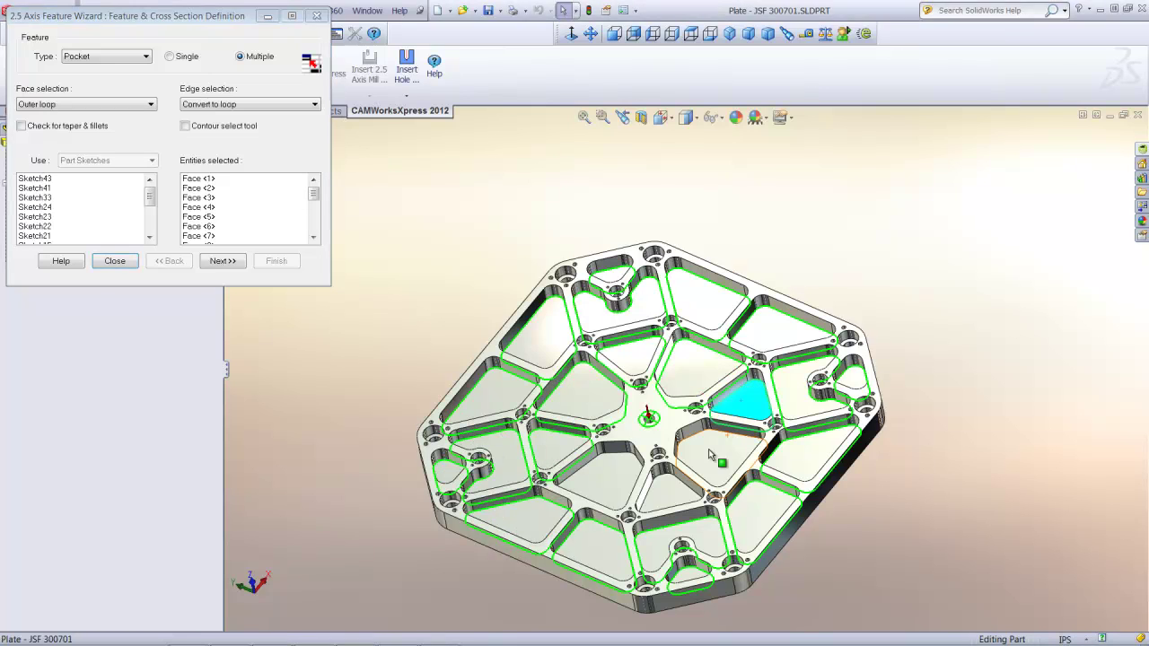
left_click(677, 489)
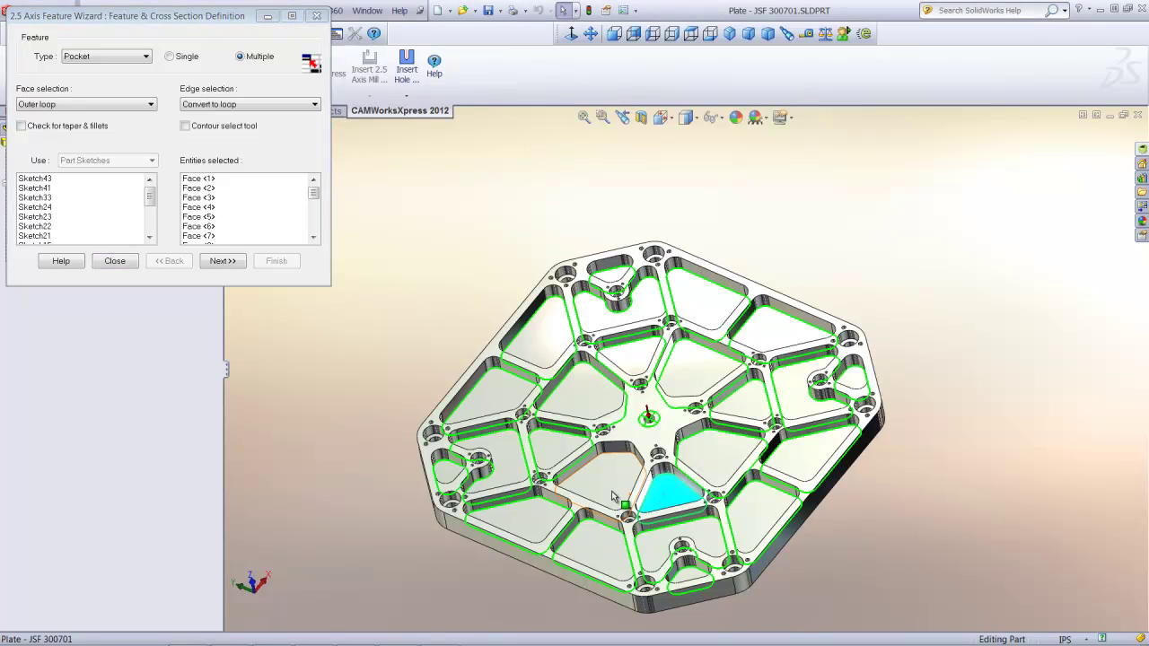
left_click(611, 491)
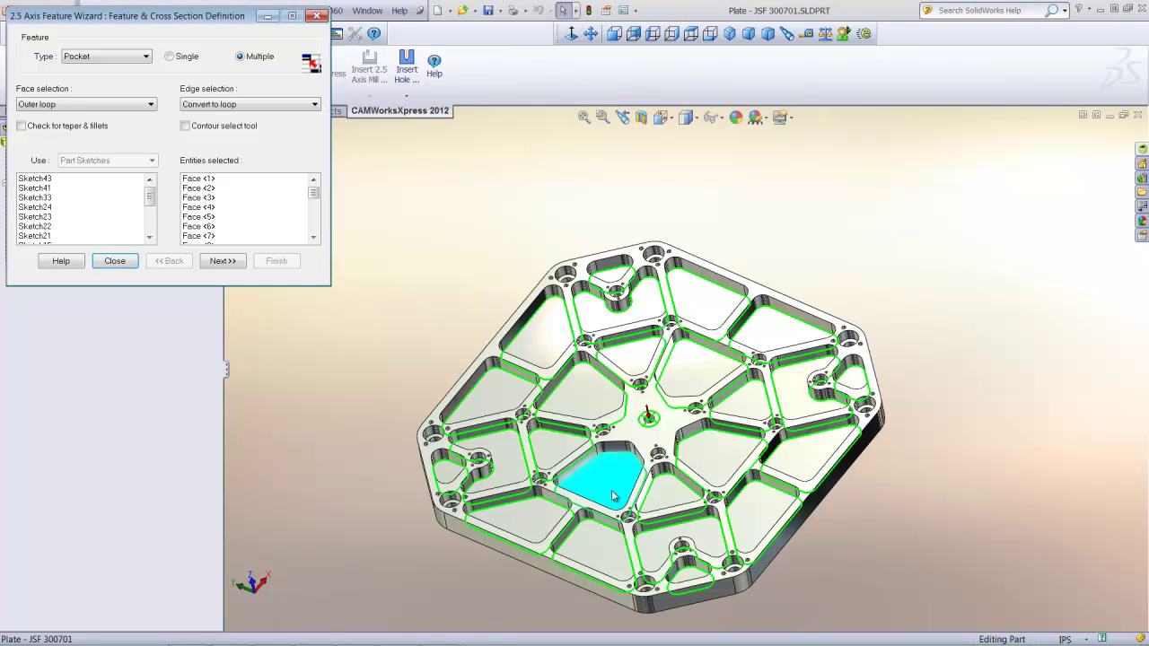
Set the pocket end condition to Upto Face on the top face and finish.
left_click(225, 262)
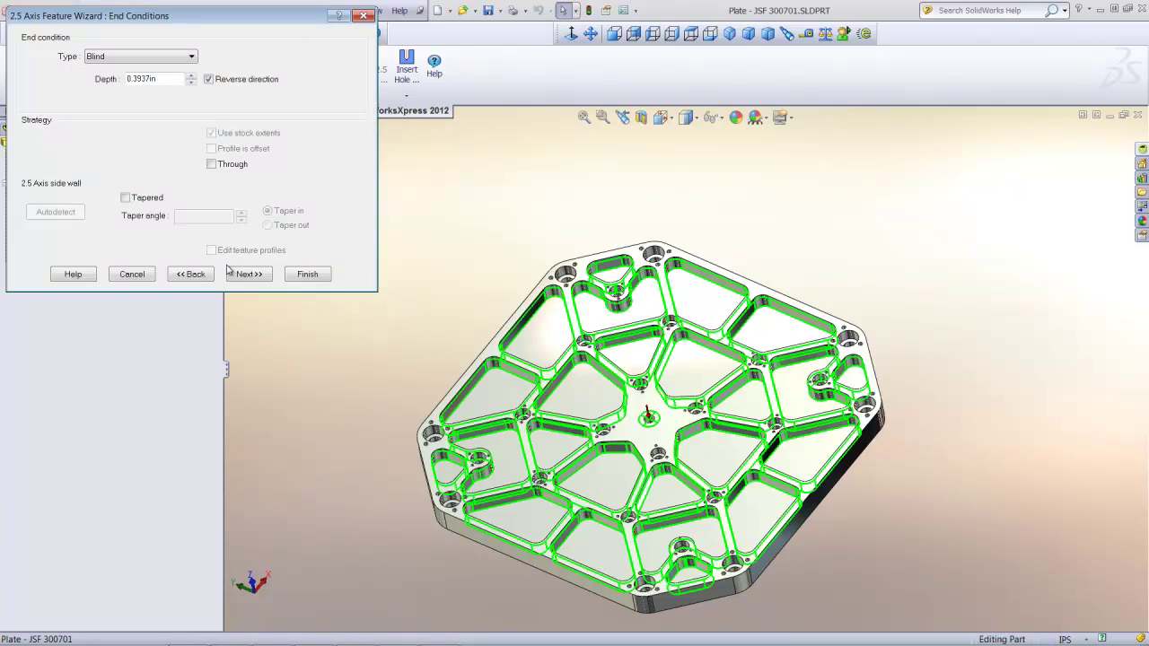
left_click(629, 431)
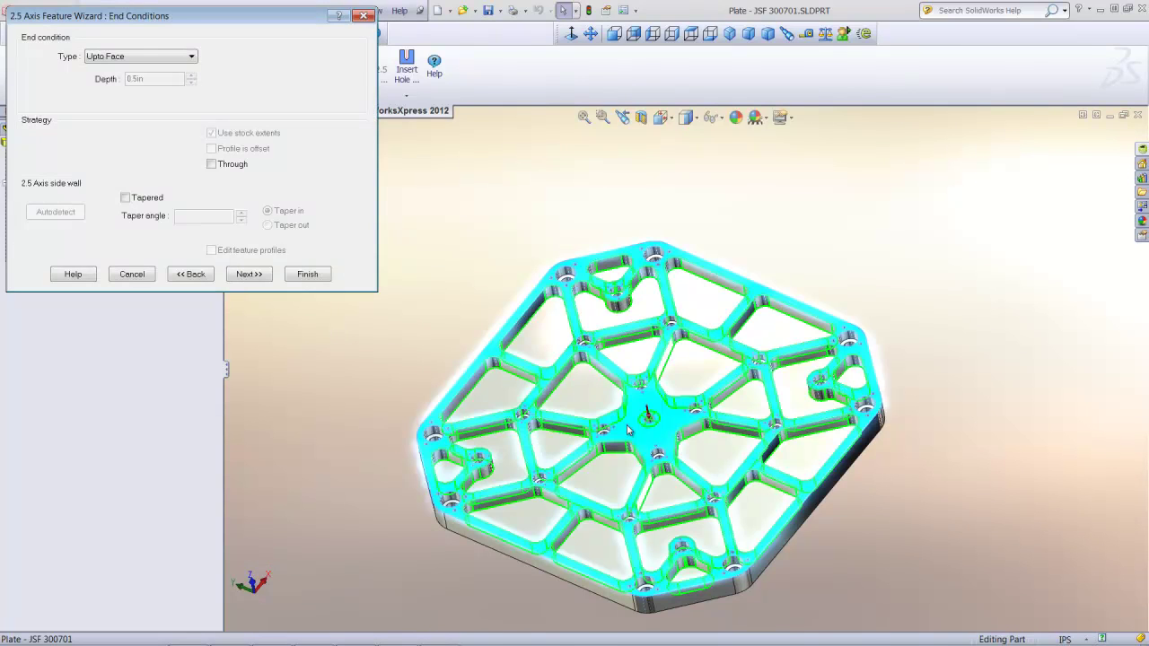
left_click(309, 280)
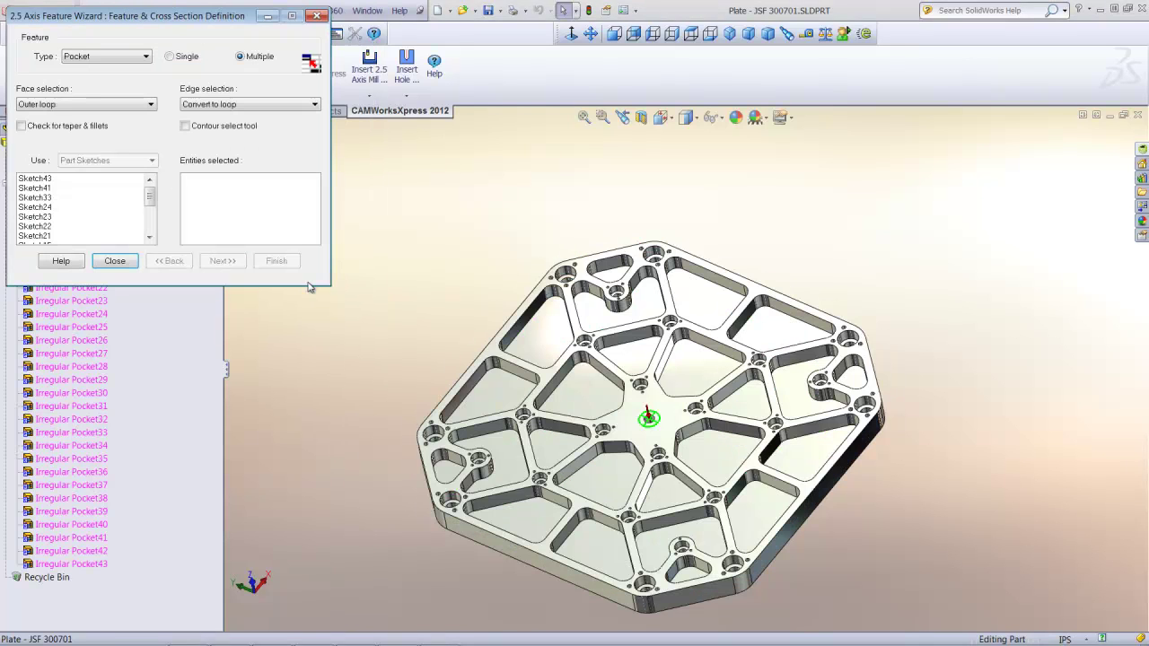
Close the wizard and insert a Rough Mill operation from Irregular Pocket43.
left_click(316, 17)
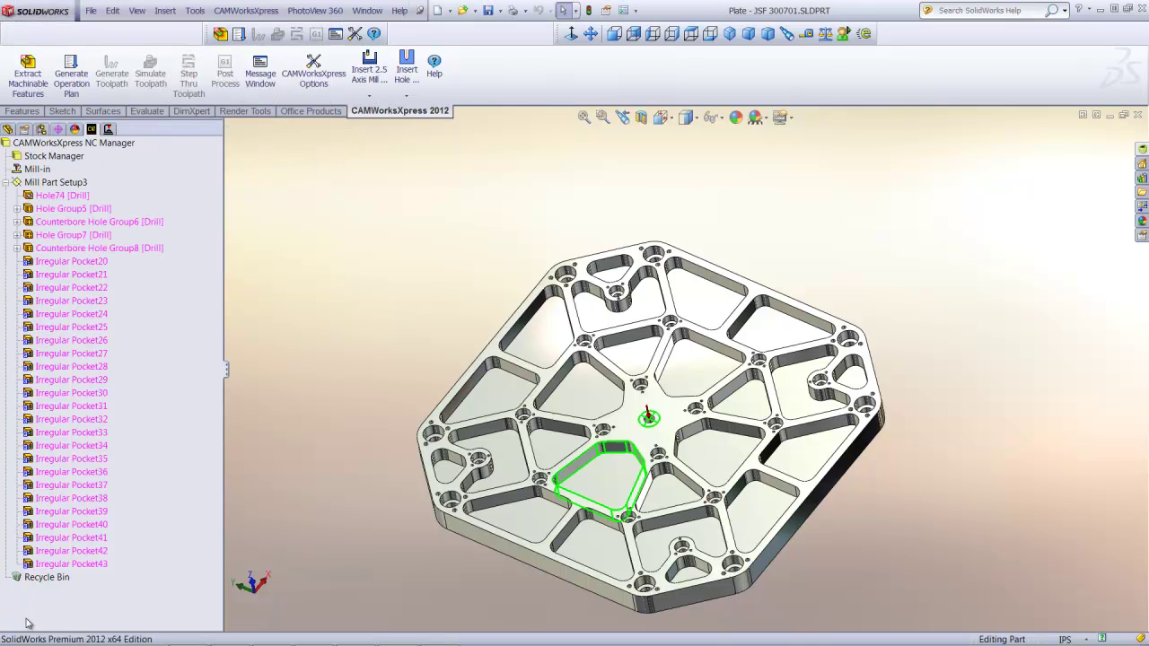
right_click(93, 565)
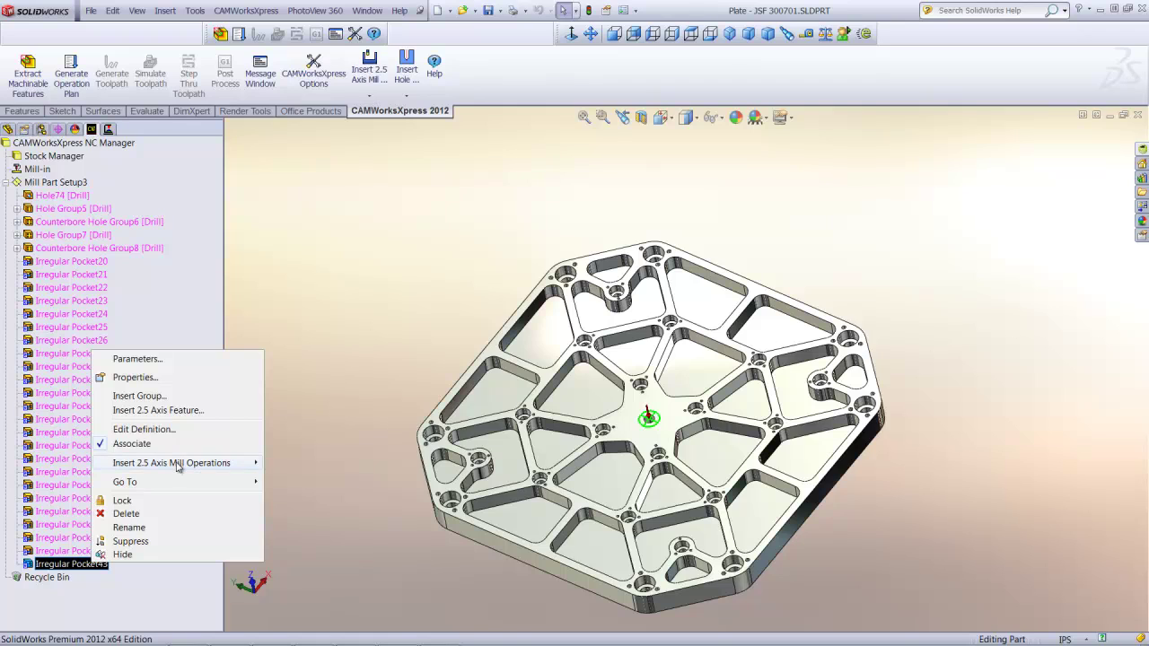
mouse_move(179, 463)
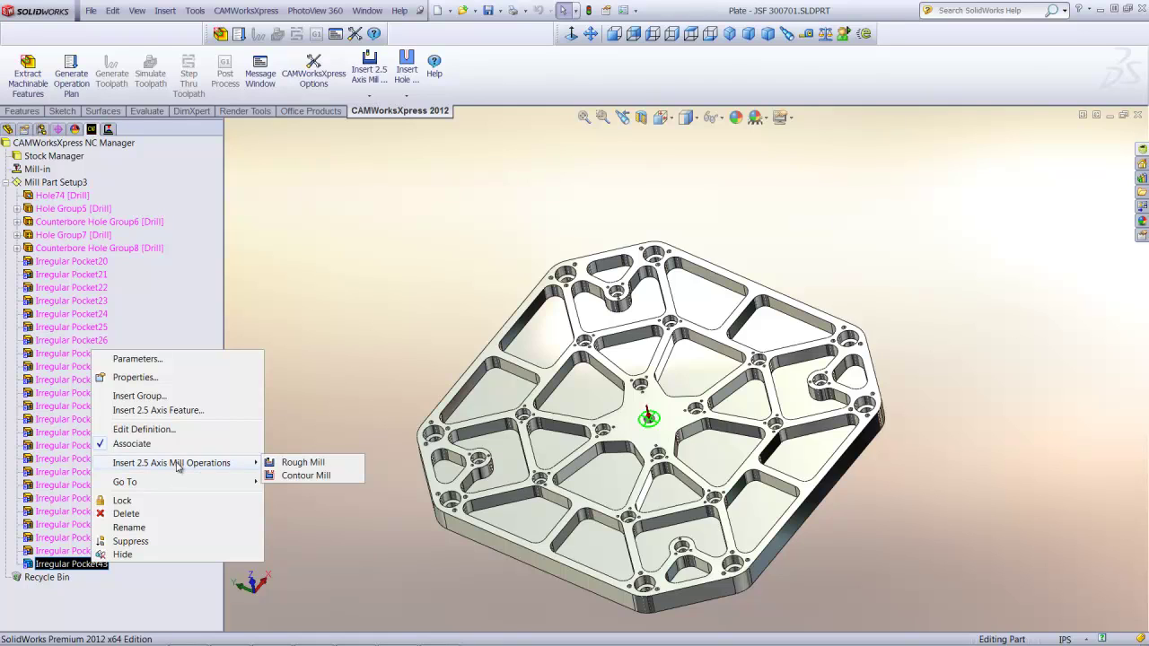
left_click(302, 464)
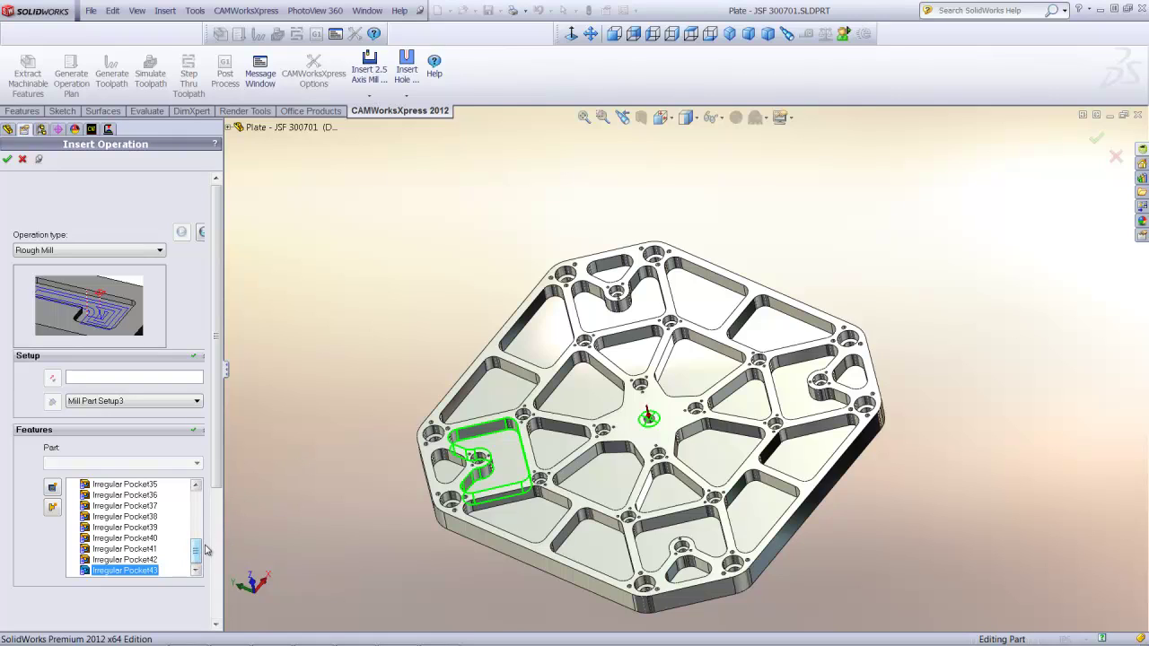
Select Irregular Pocket20 through Irregular Pocket43 as the operation's features.
left_click_drag(205, 550, 201, 501)
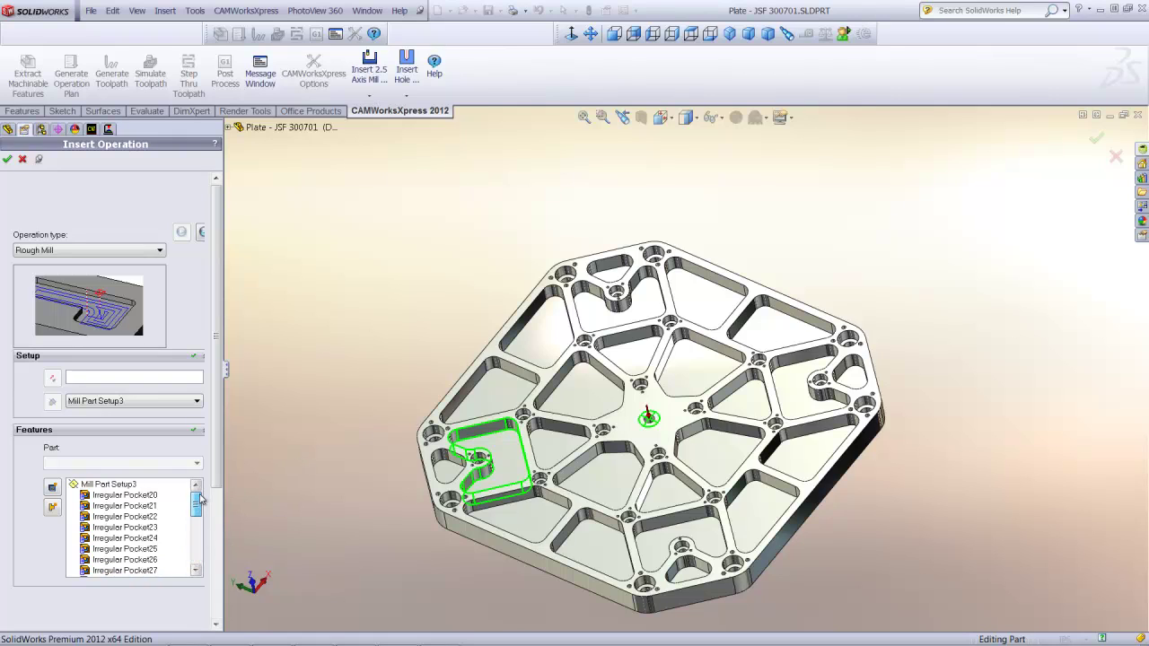
left_click(149, 495)
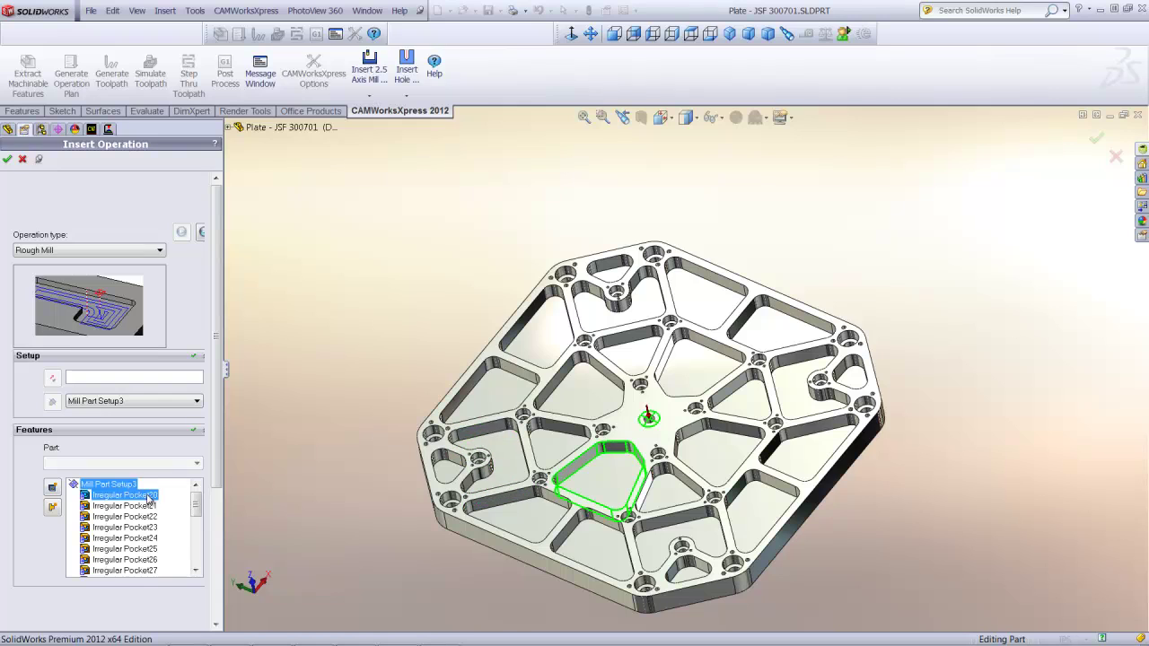
left_click_drag(196, 503, 195, 552)
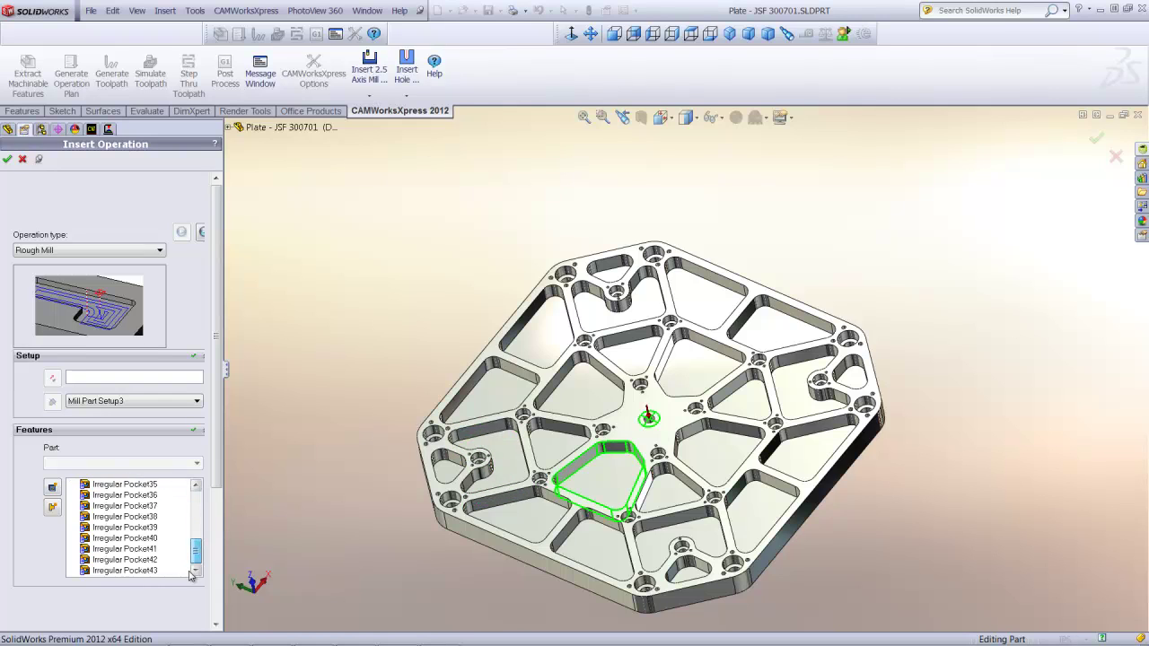
left_click(126, 570, "shift")
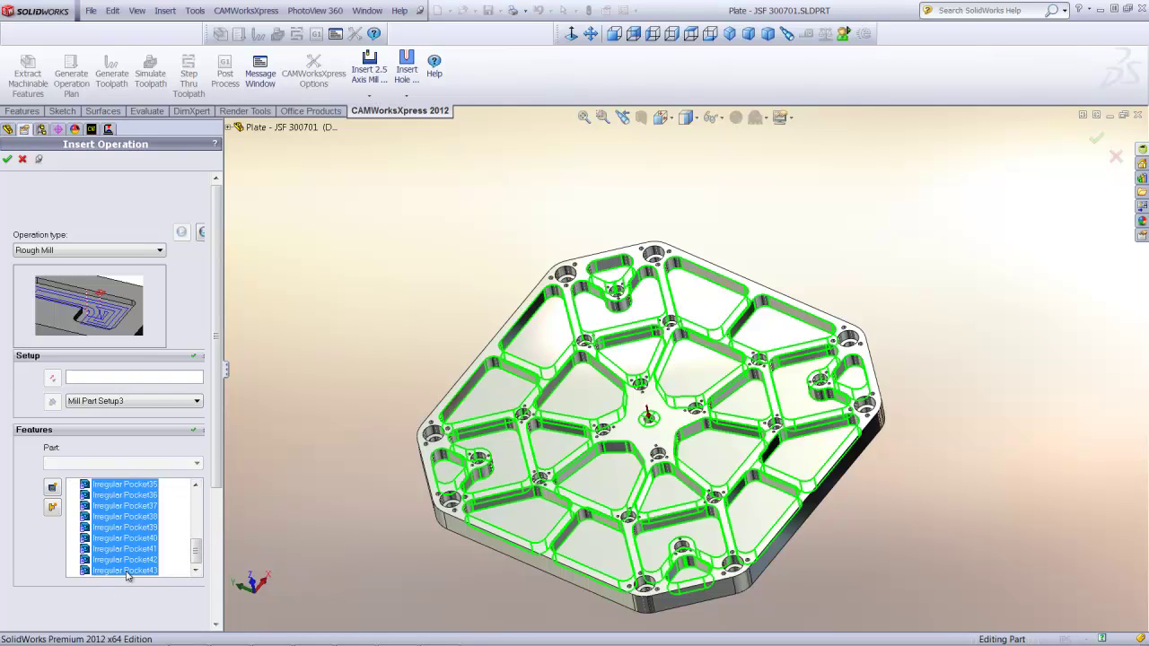
Create Rough Mill2 and assign tool 14, the 0.375in 4-flute carbide end mill, replacing its holder.
left_click(8, 159)
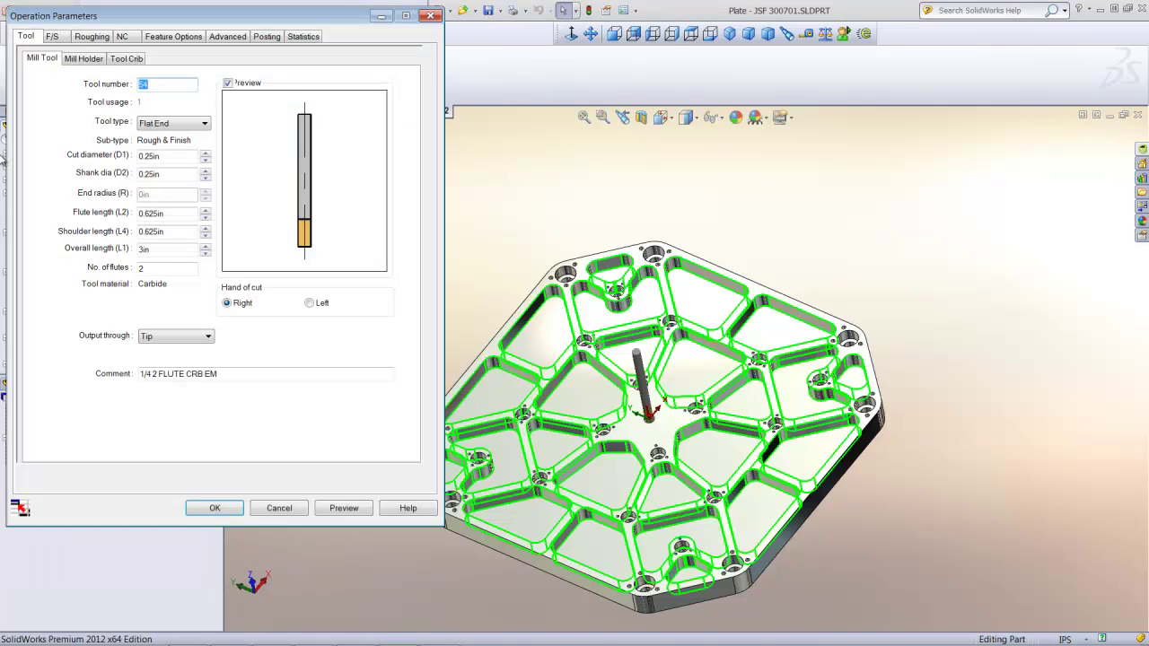
left_click(125, 60)
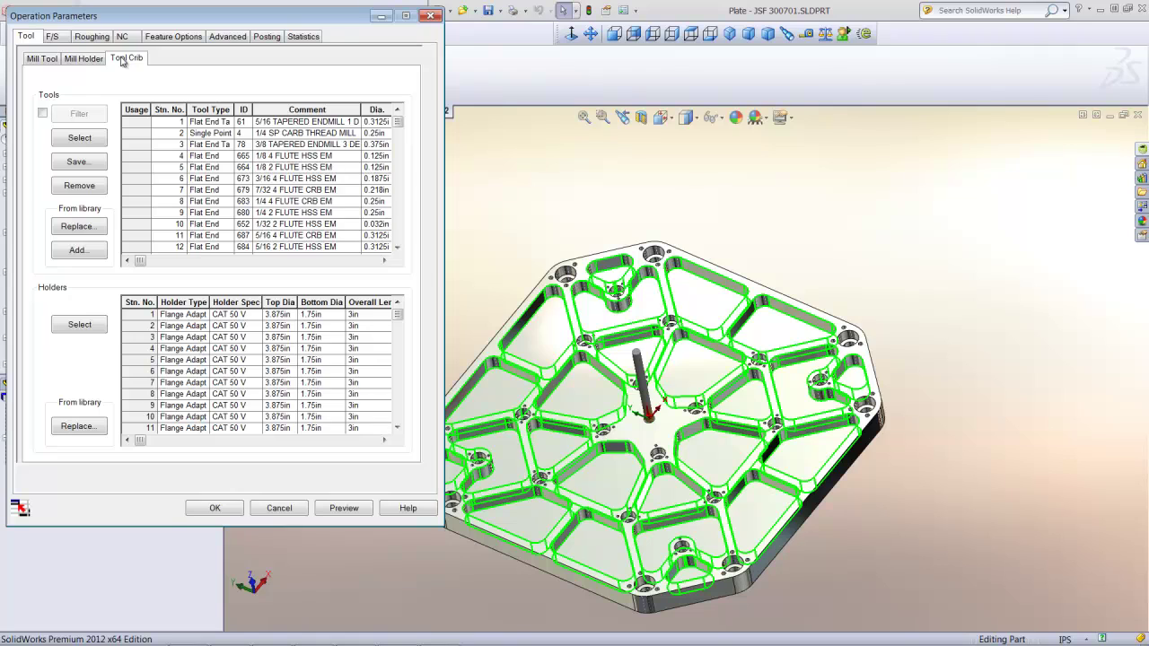
left_click(397, 247)
left_click(398, 247)
left_click(397, 247)
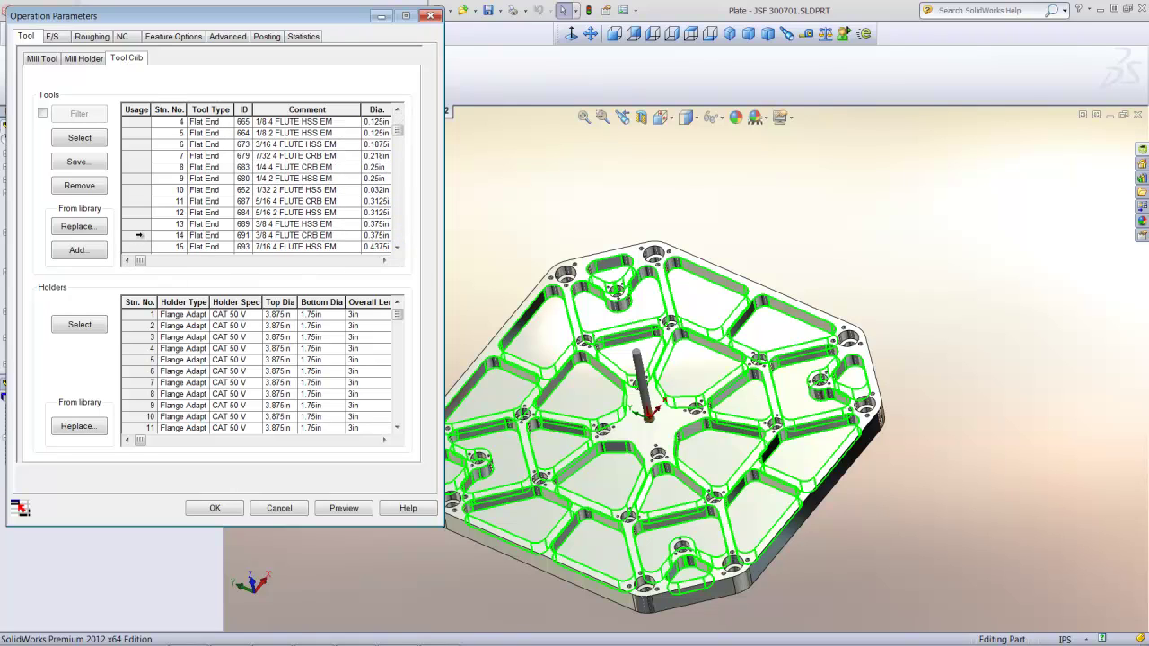
left_click(139, 235)
left_click(89, 144)
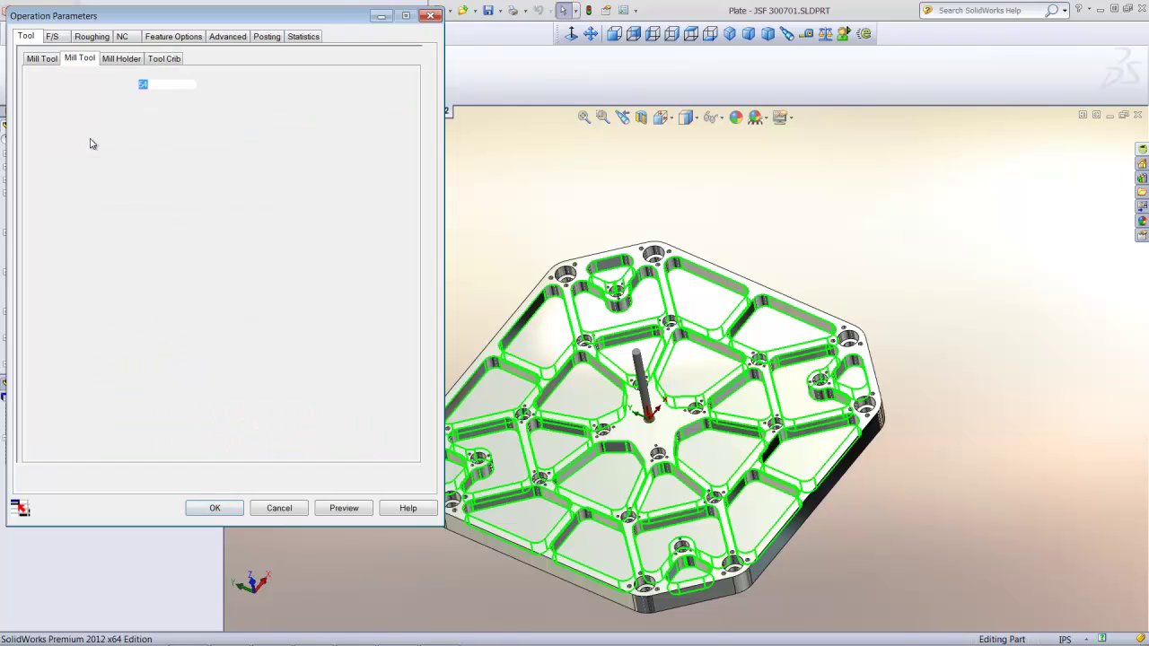
left_click(191, 298)
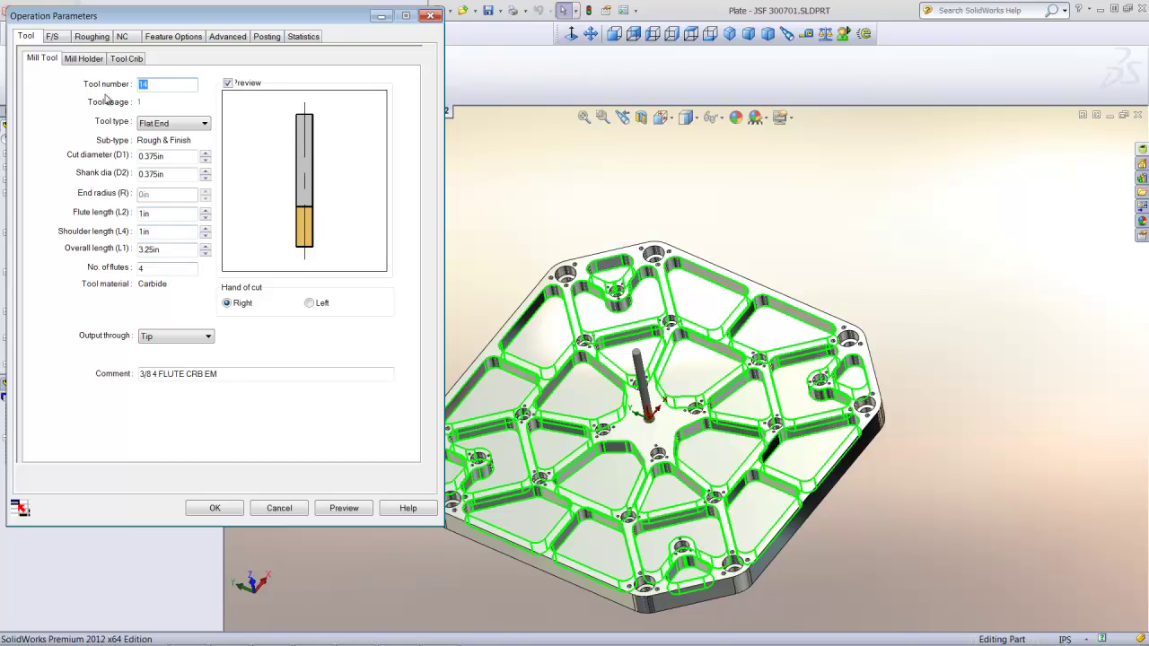
Set the roughing pattern to Pocket Out with 0.25in cut amounts and 0.01in side allowance.
left_click(93, 35)
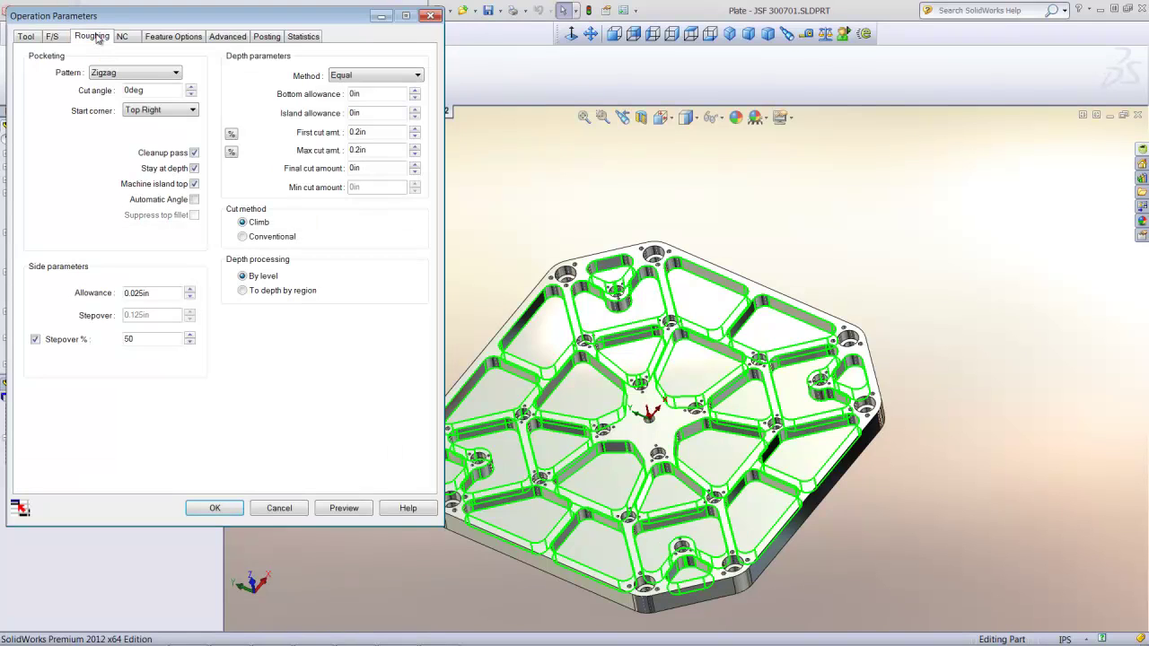
left_click(131, 74)
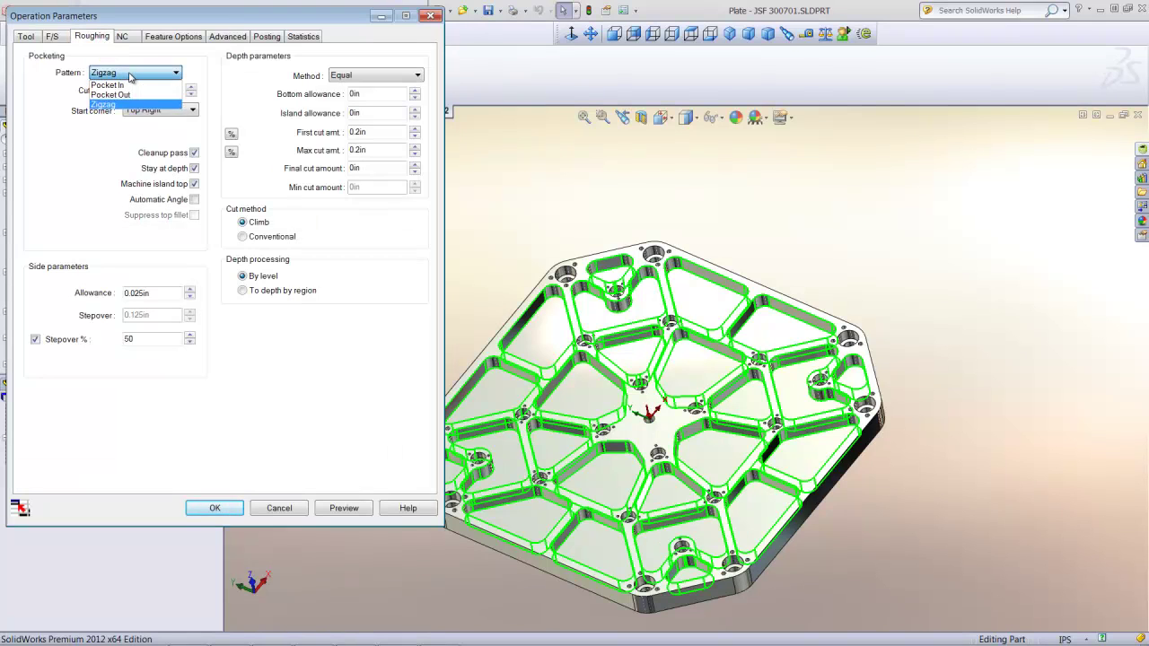
left_click(134, 95)
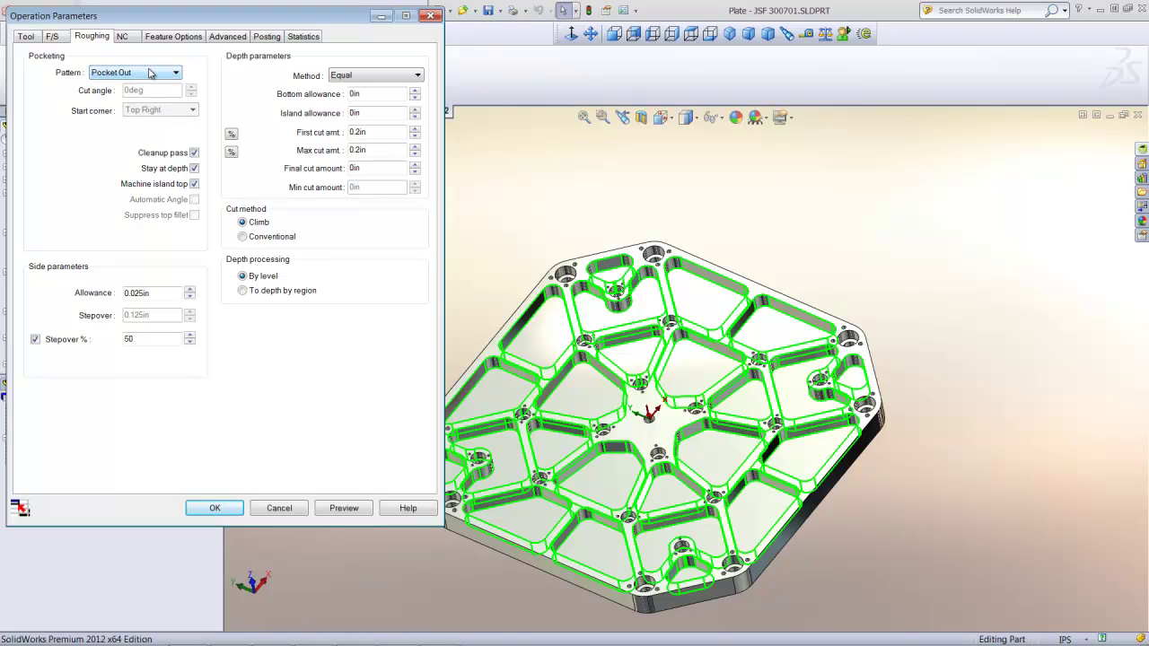
type(".25")
left_click(374, 151)
left_click_drag(374, 150, 336, 159)
key("BackSpace")
type(".25")
left_click(167, 293)
left_click_drag(136, 296, 124, 301)
key("BackSpace")
type(".01")
Adjust the clearance plane and use a Spiral entry for all pockets, then generate the toolpaths.
left_click(123, 37)
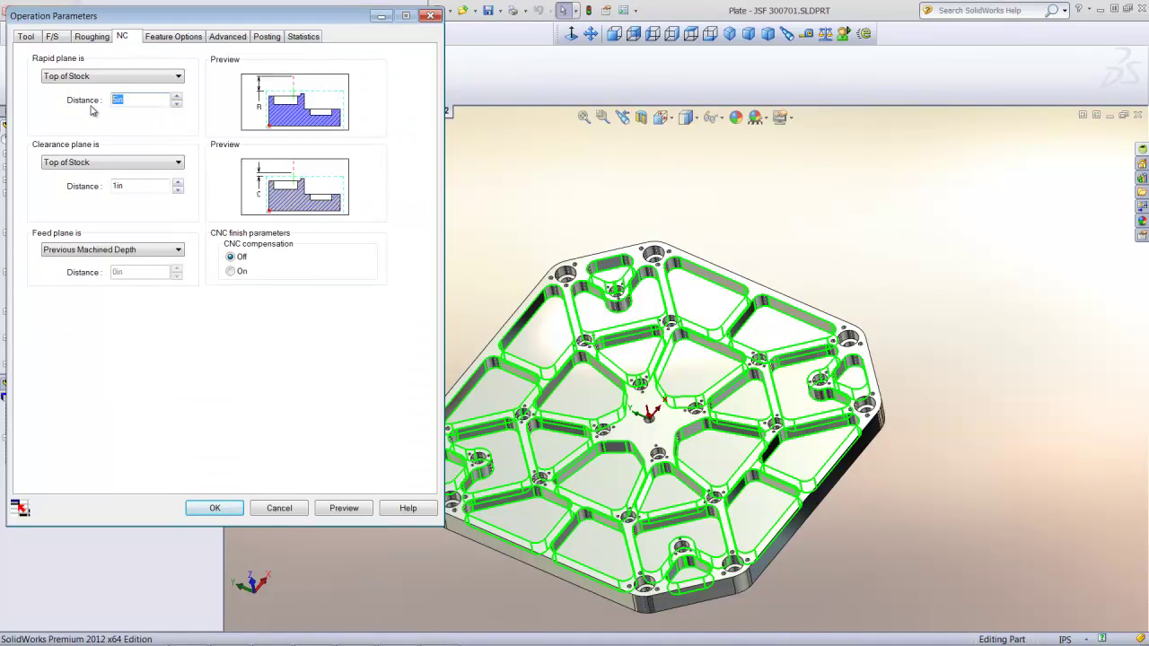
double_click(131, 185)
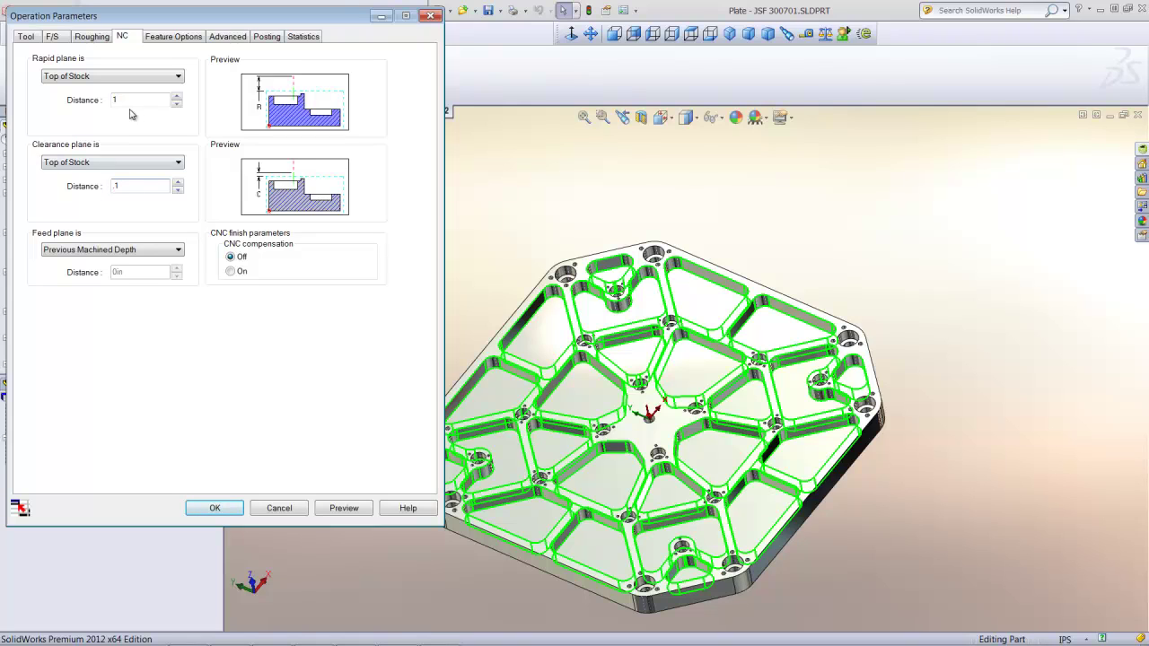
left_click(175, 36)
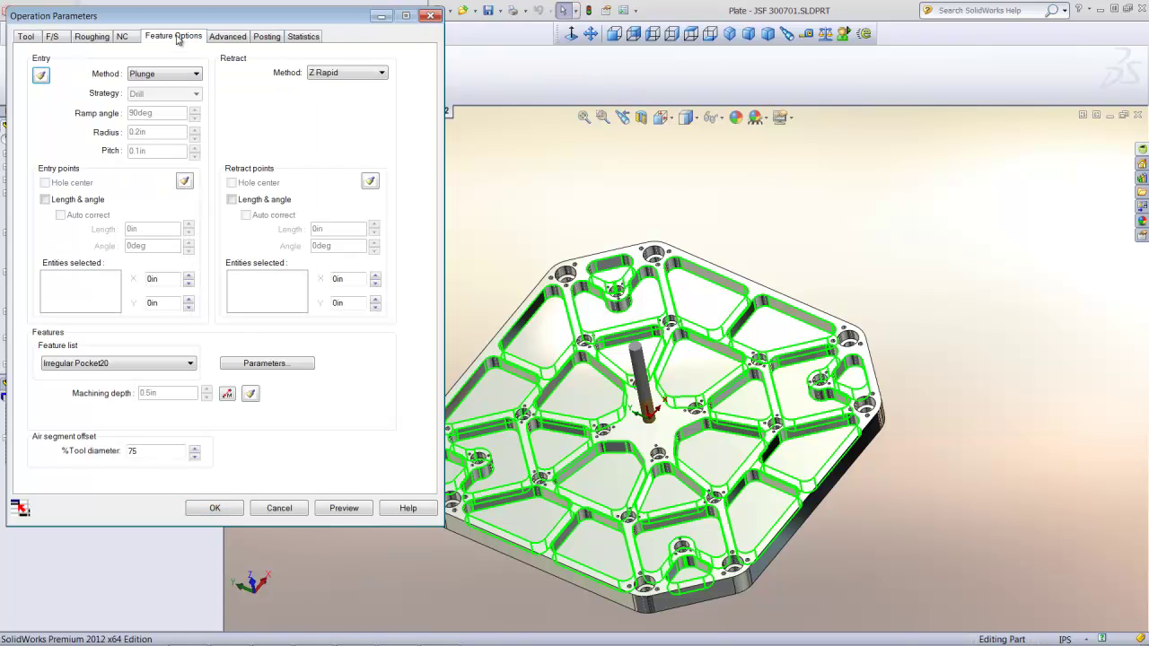
left_click(175, 76)
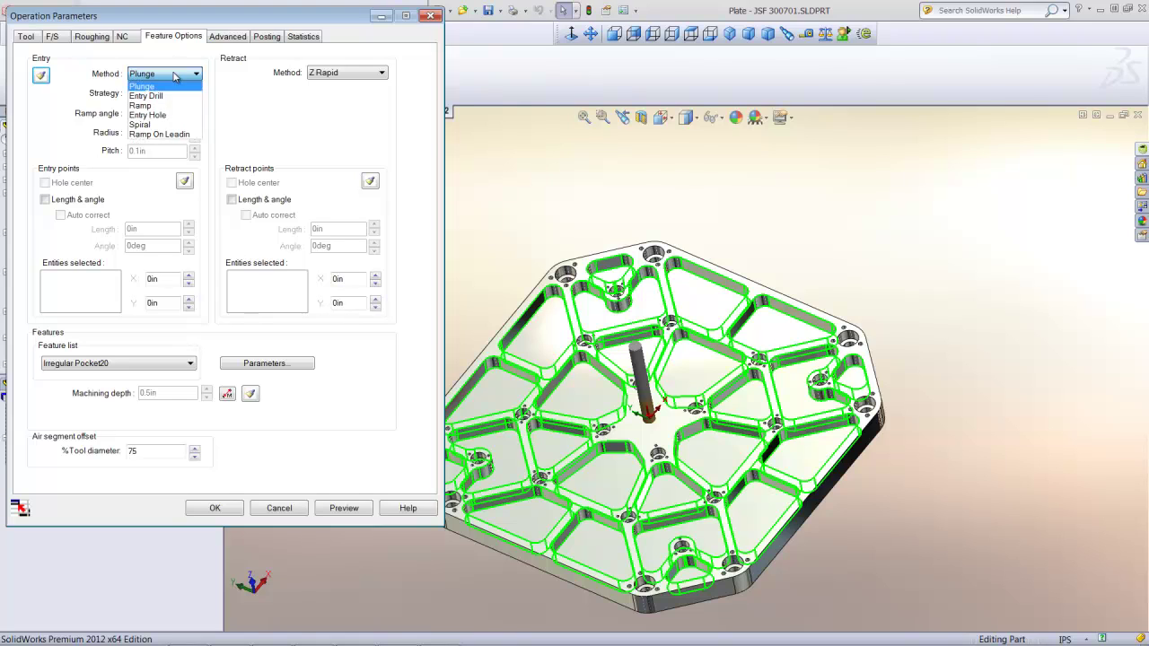
left_click(159, 125)
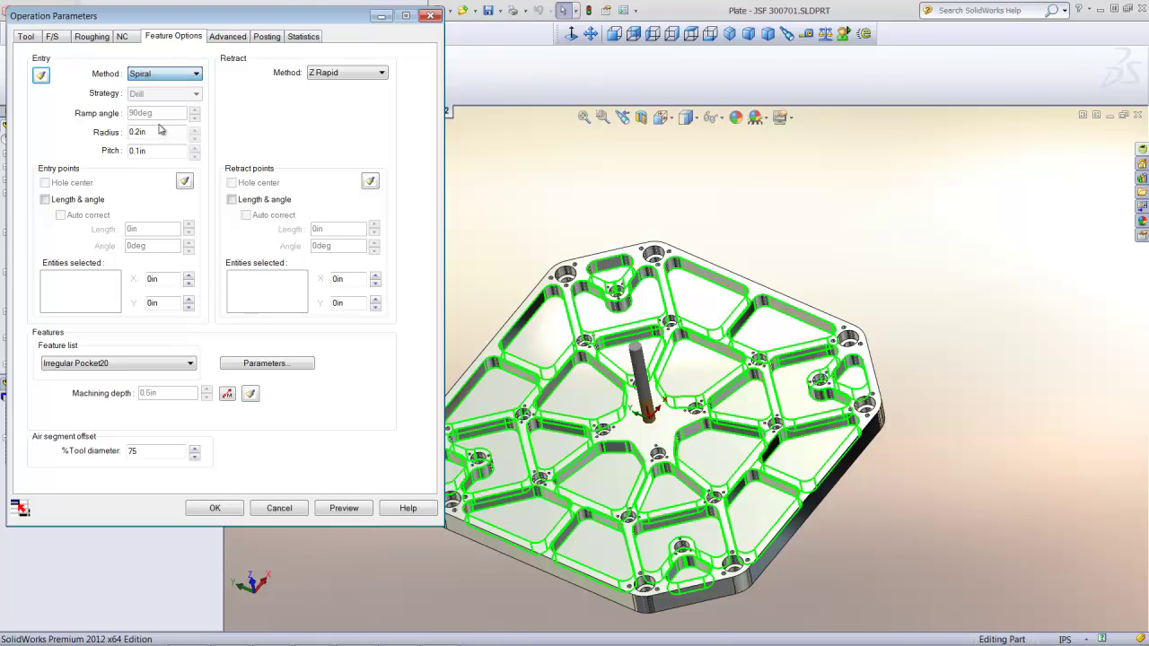
left_click(40, 76)
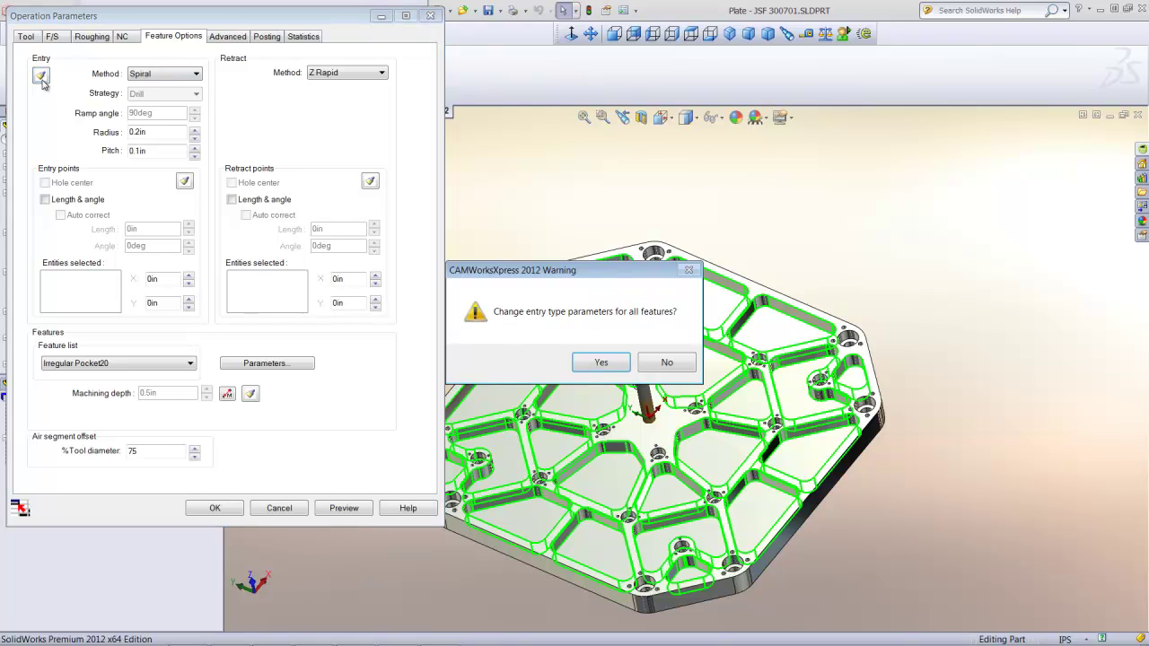
left_click(612, 365)
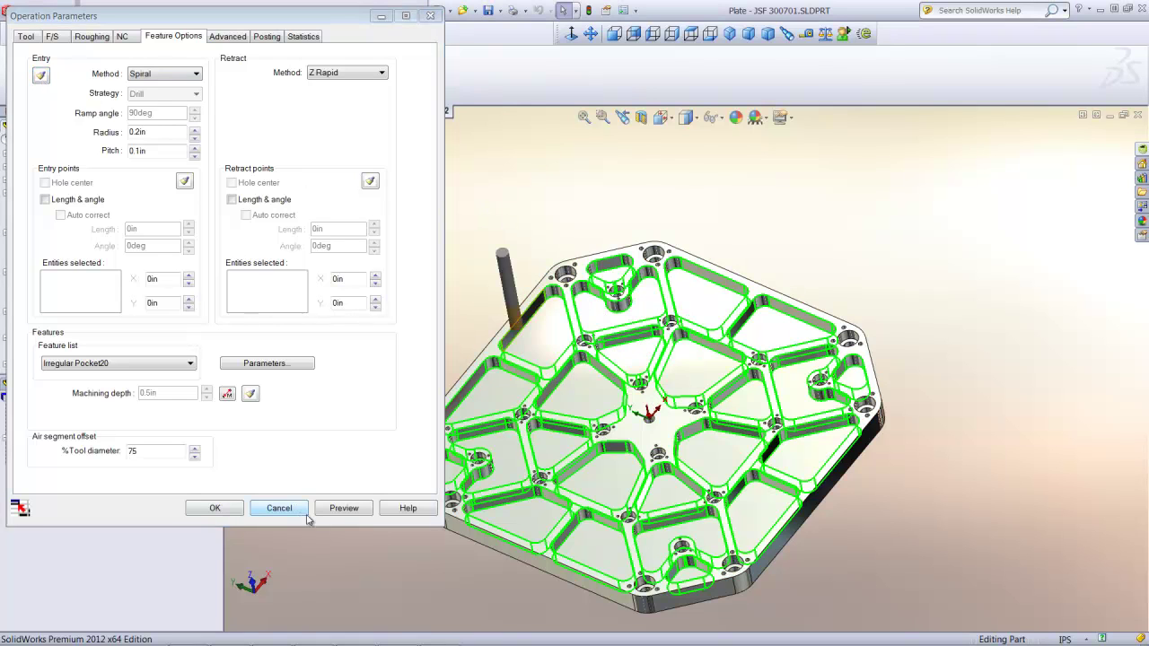
left_click(334, 509)
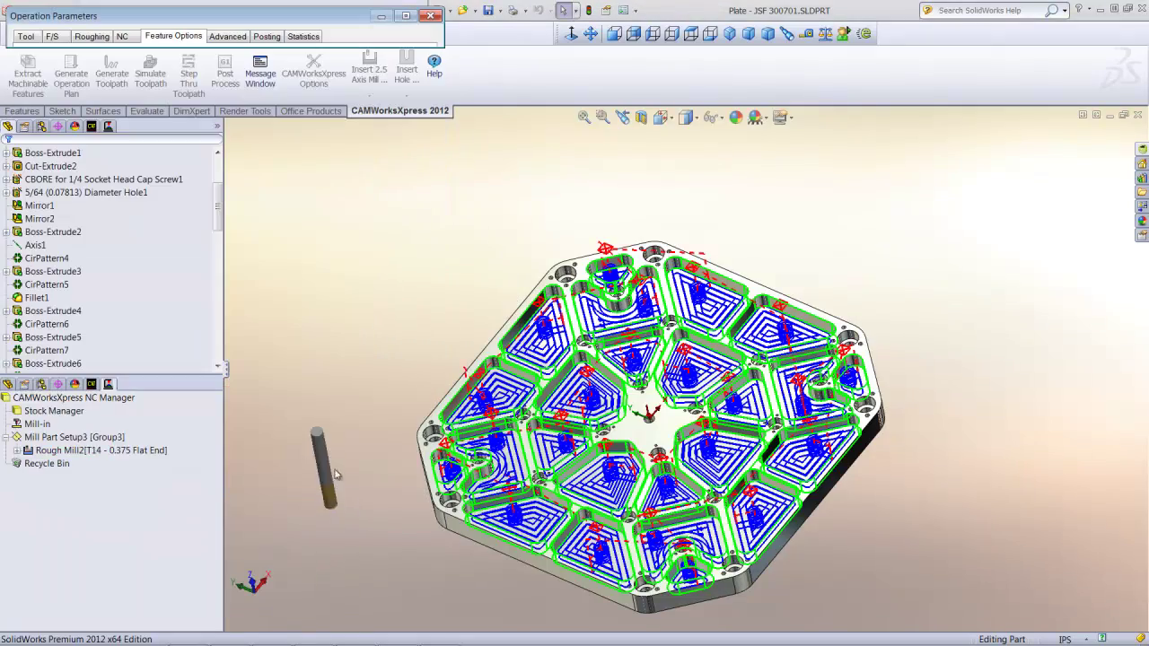
Inspect the pocket toolpaths from above, accept the Rough Mill2 parameters, and select Rough Mill2.
middle_click_drag(426, 355, 498, 235)
key("ctrl+7")
middle_click_drag(574, 421, 610, 476)
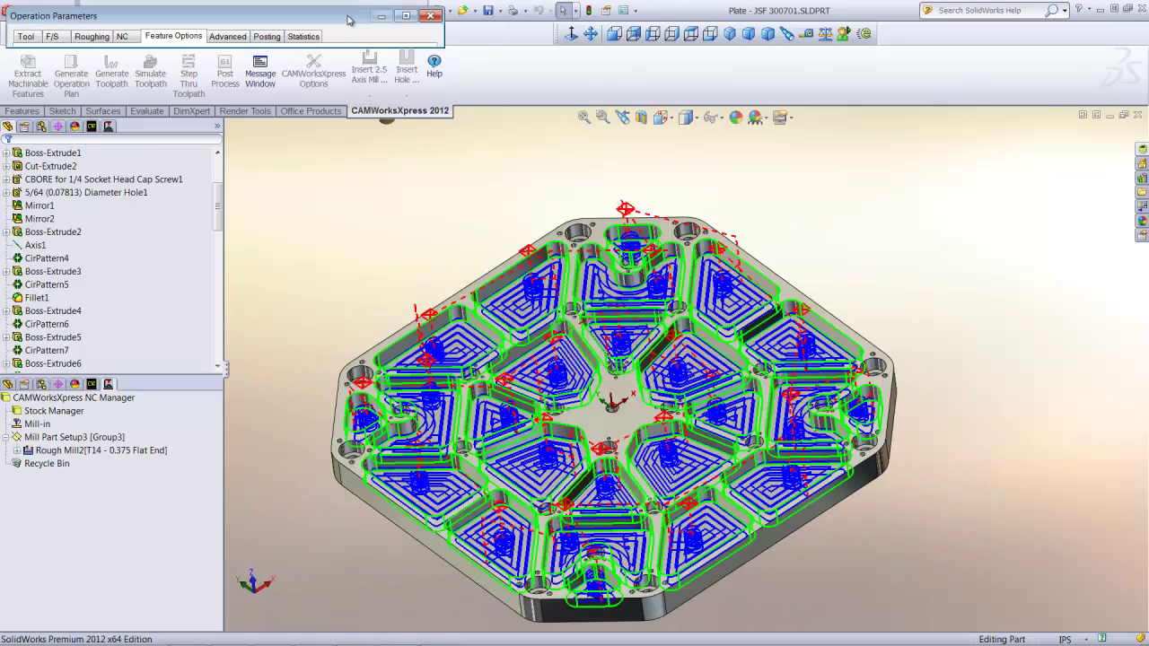
left_click(232, 508)
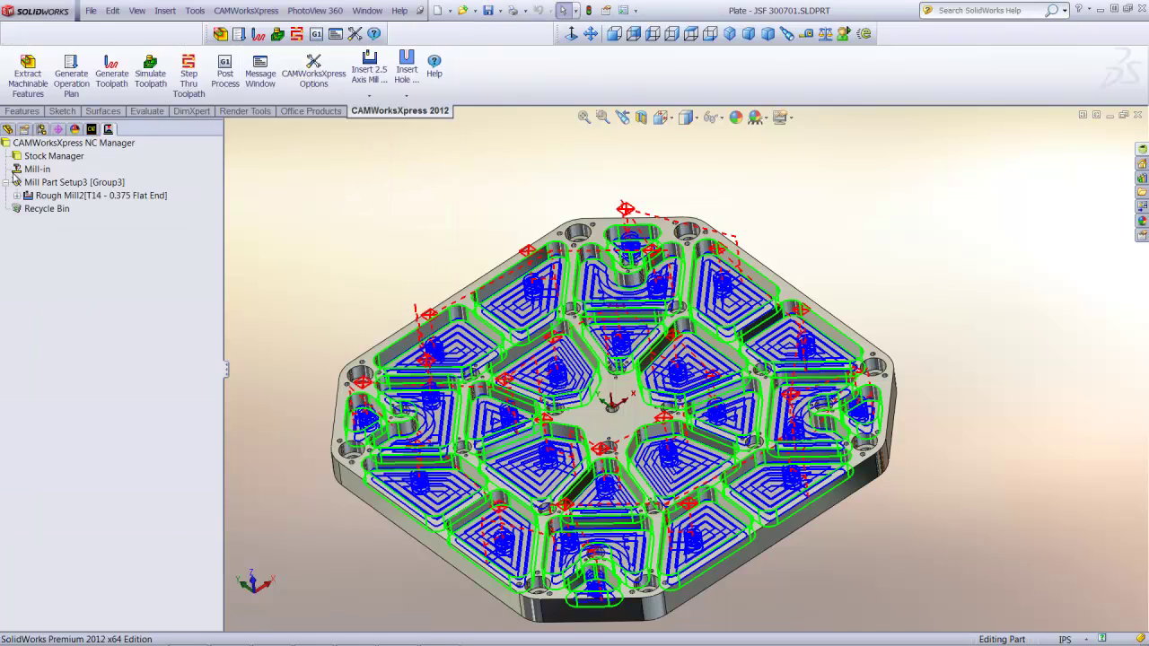
left_click(78, 196)
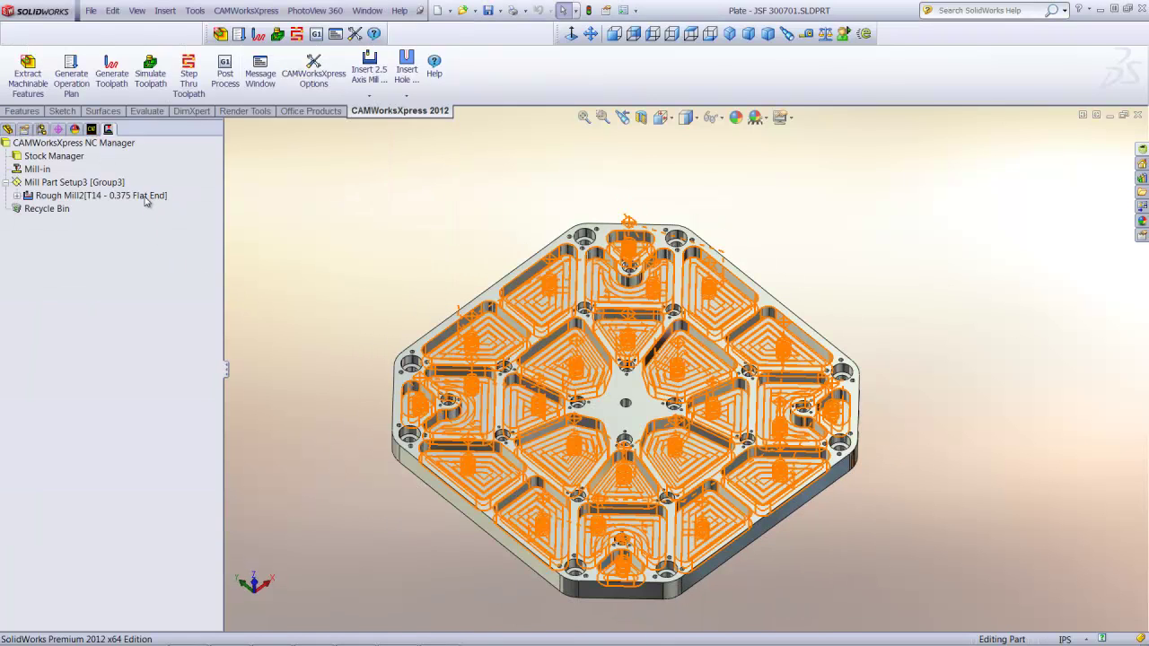
Insert Contour Mill7 after Rough Mill2 with the 0.25 Flat End tool T54 on Irregular Pocket20–43.
right_click(146, 201)
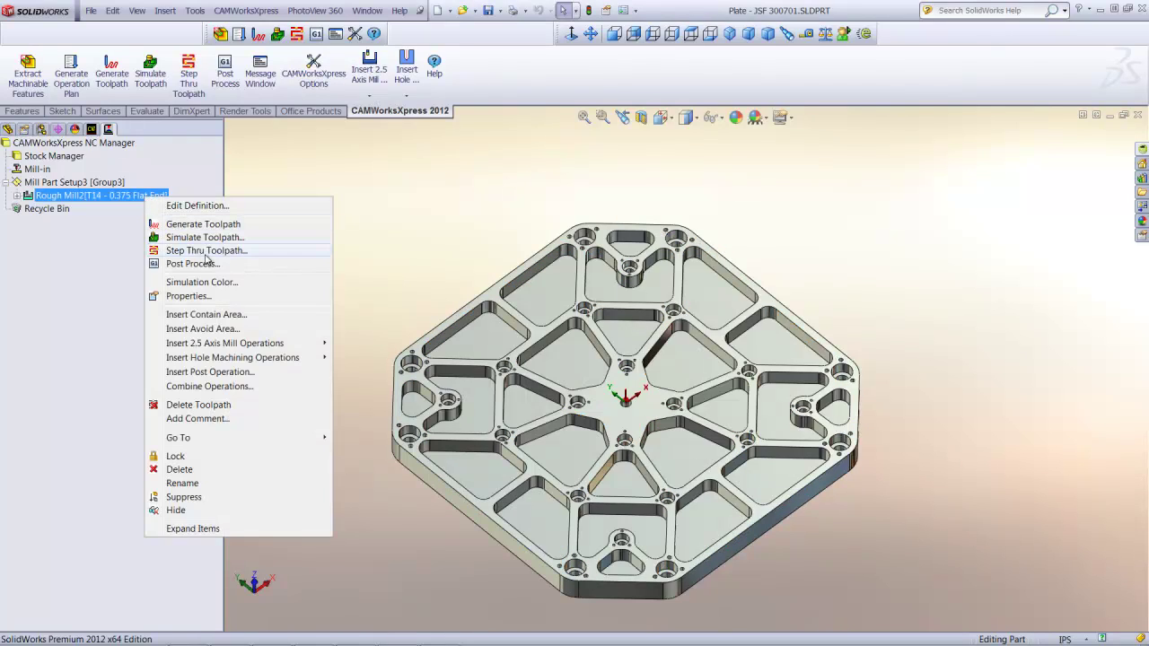
mouse_move(221, 346)
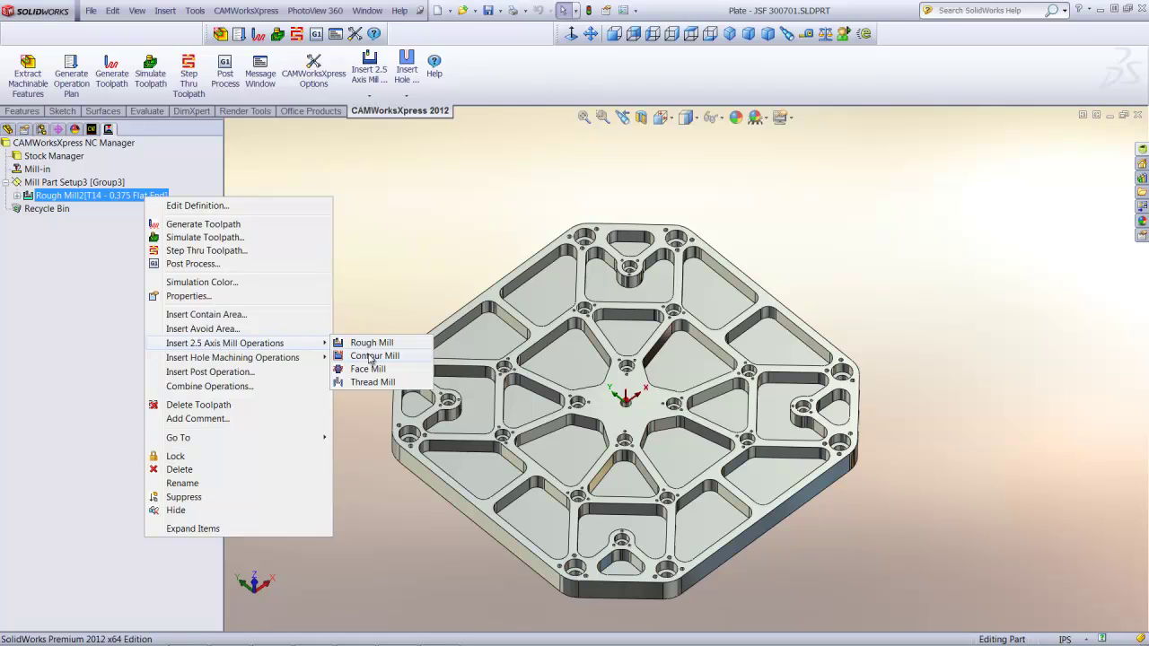
left_click(370, 354)
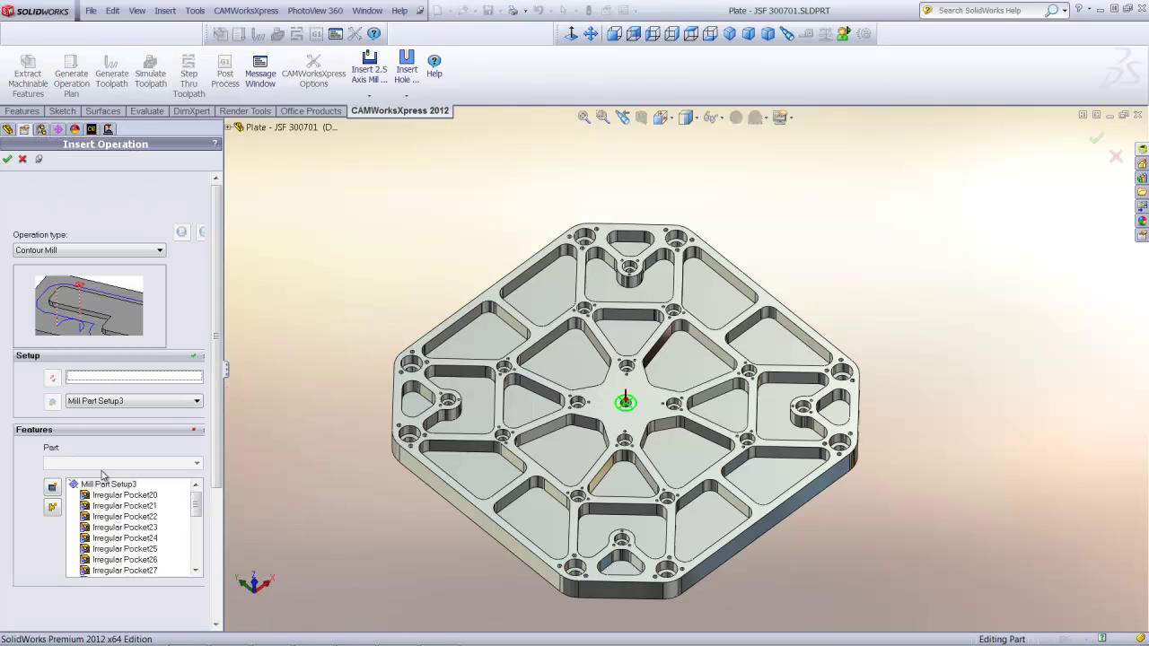
left_click(106, 495)
left_click_drag(196, 504, 197, 593)
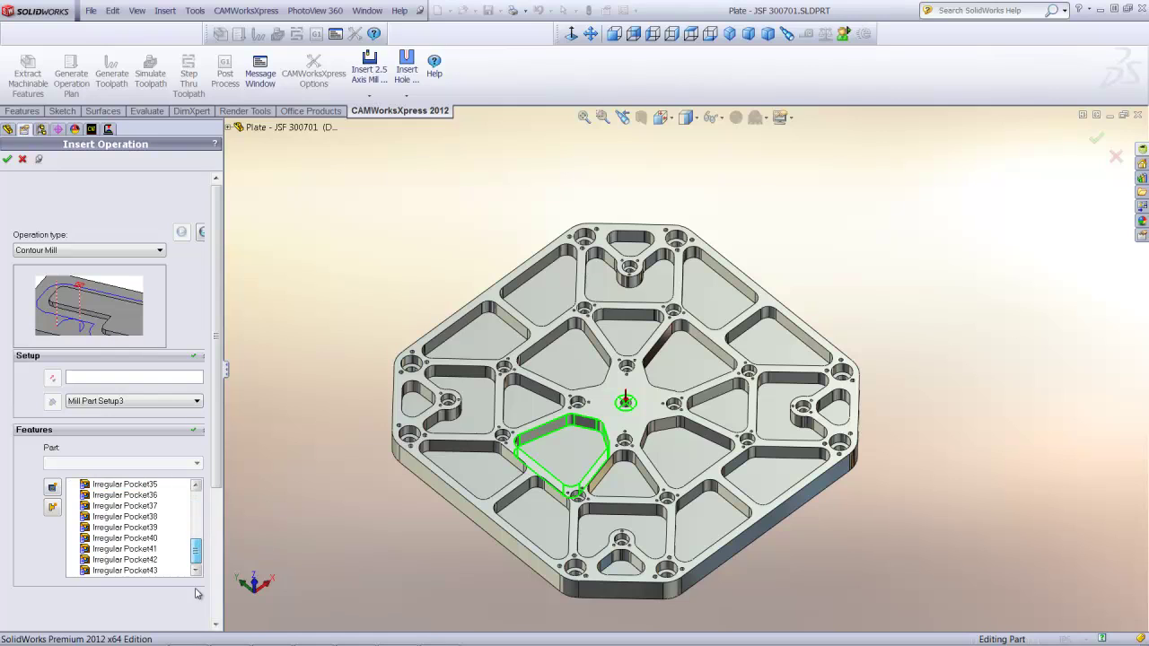
left_click(125, 571, "shift")
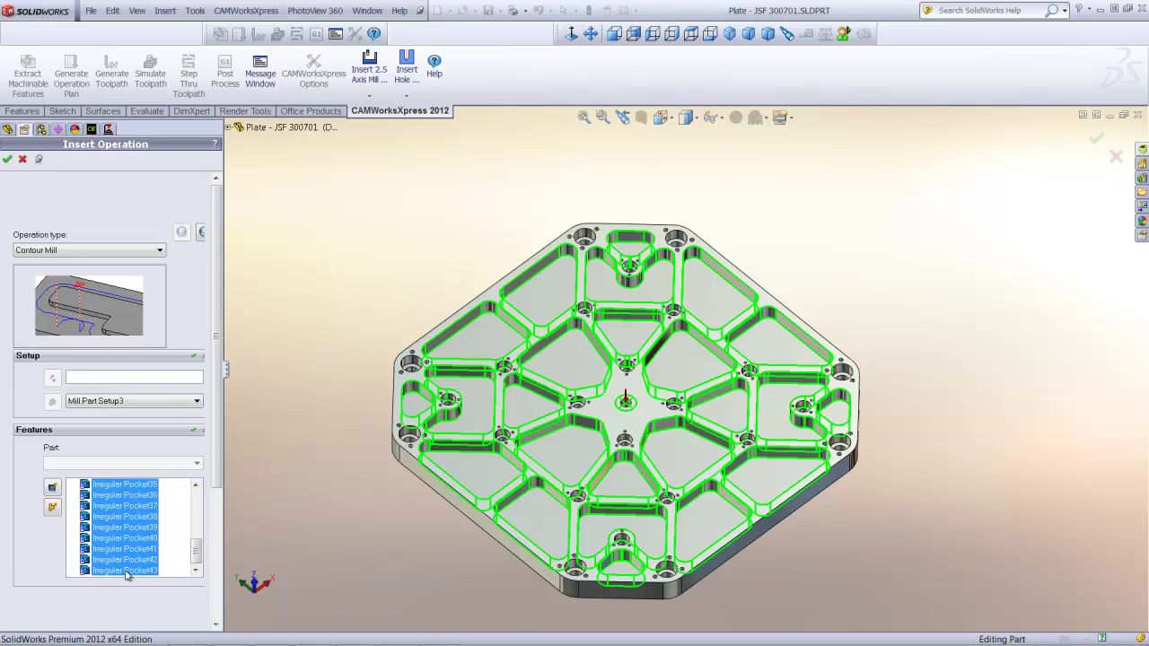
left_click(8, 160)
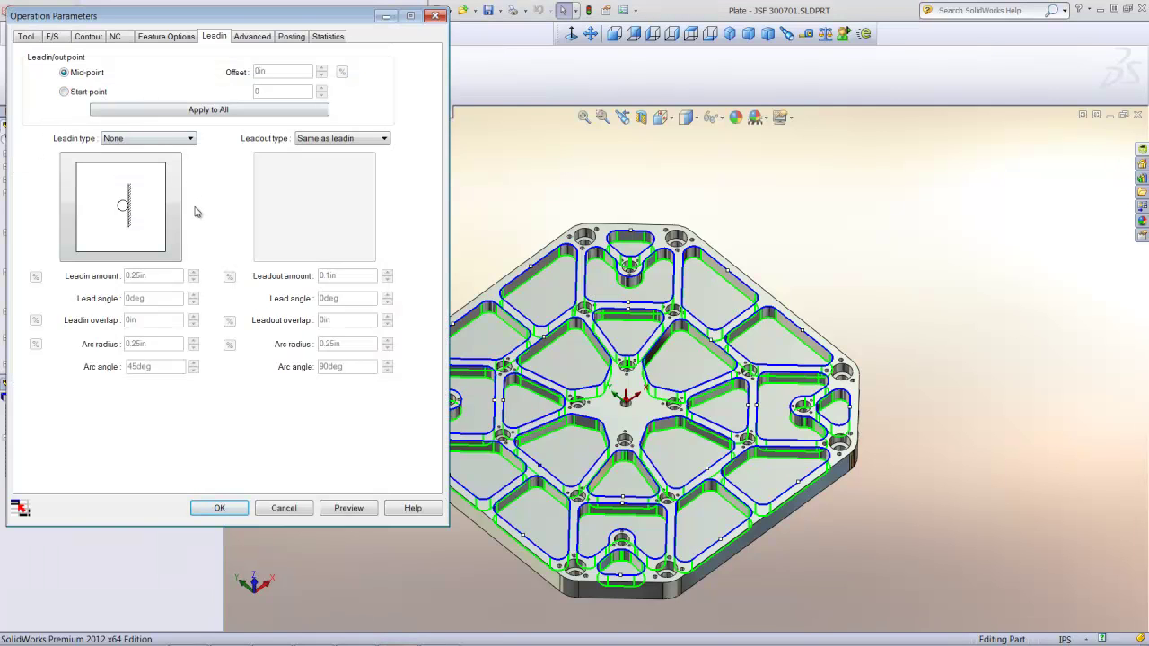
Set an arc lead-in with 90° arc angle, 0.1in overlap and 0.125in amount, applied to all.
left_click(185, 139)
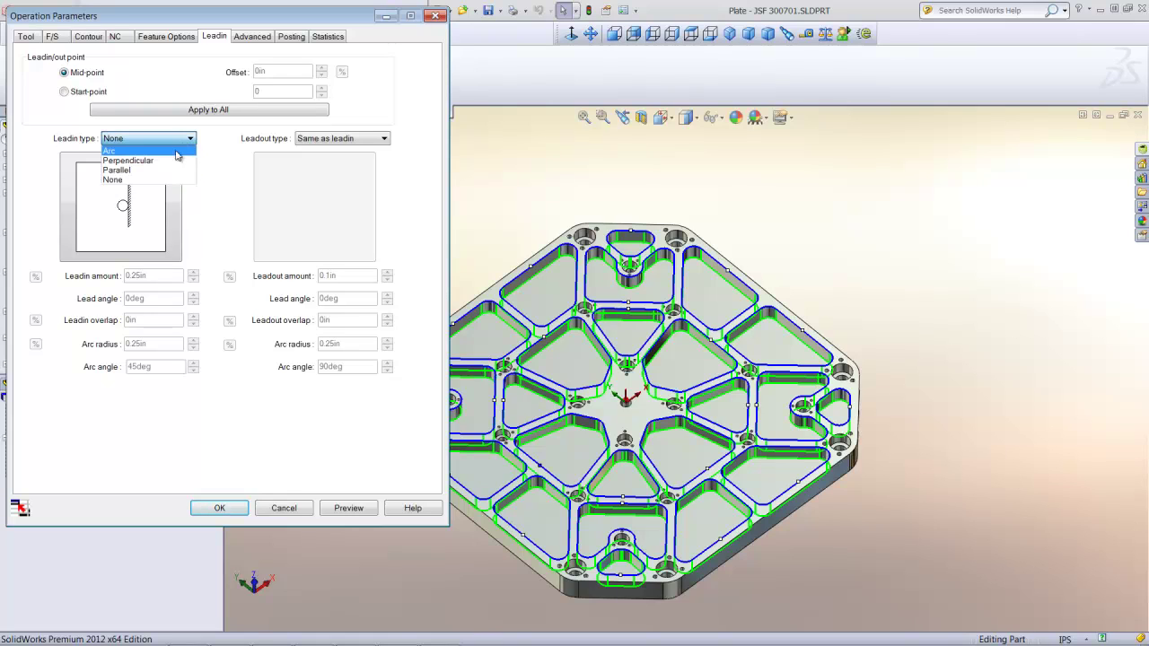
left_click(126, 179)
left_click_drag(155, 368, 75, 386)
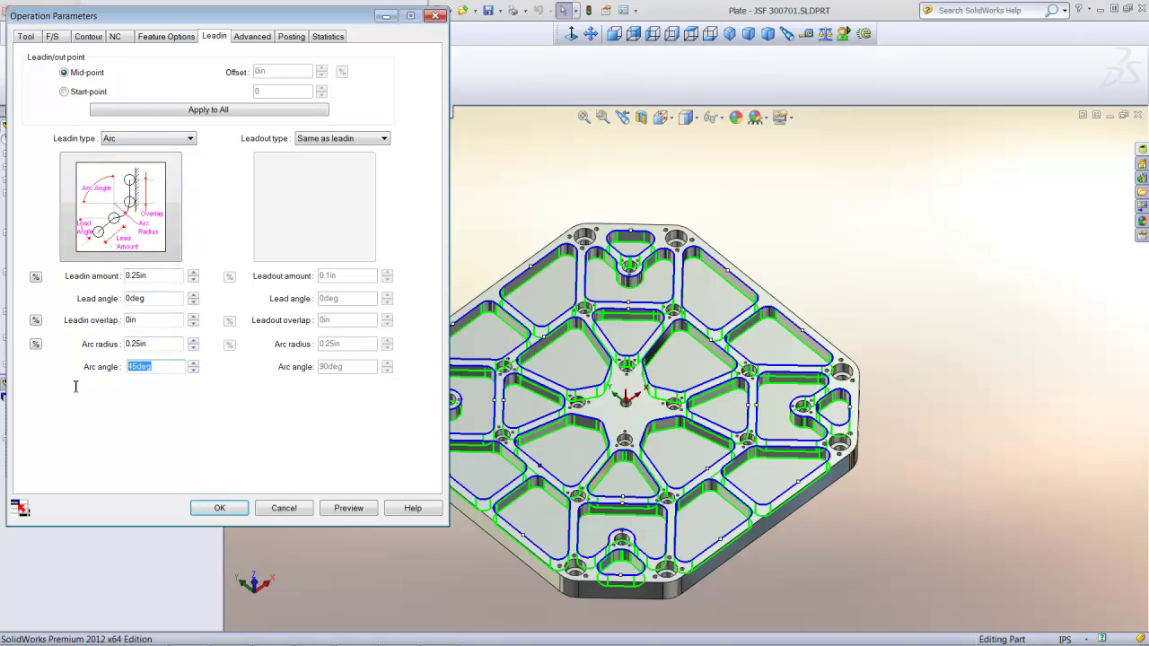
type("90")
left_click_drag(145, 323, 111, 329)
type(".1")
left_click_drag(160, 275, 113, 280)
key("BackSpace")
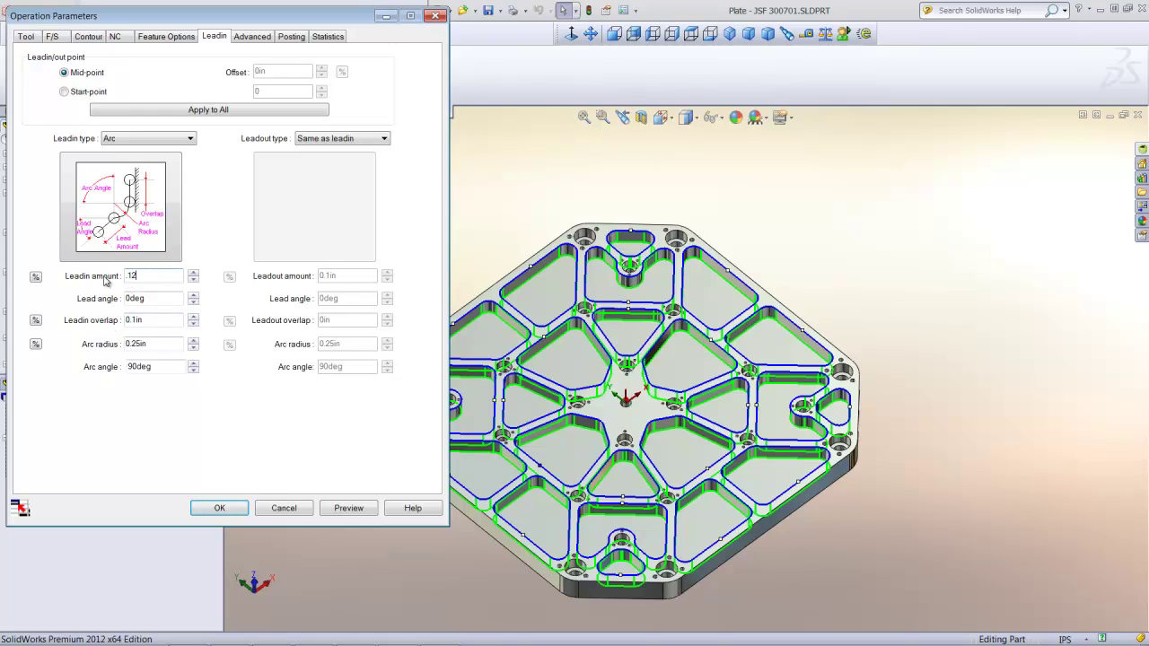
left_click(210, 111)
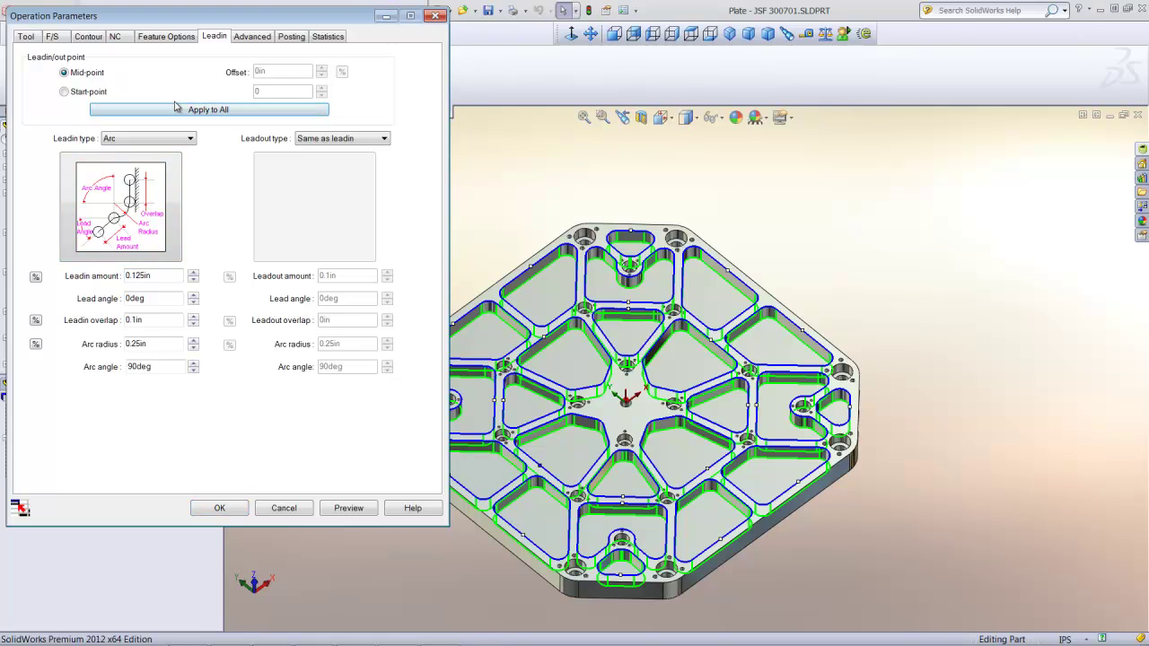
On the Contour tab, clear the existing first cut amount.
left_click(93, 38)
double_click(397, 131)
key("BackSpace")
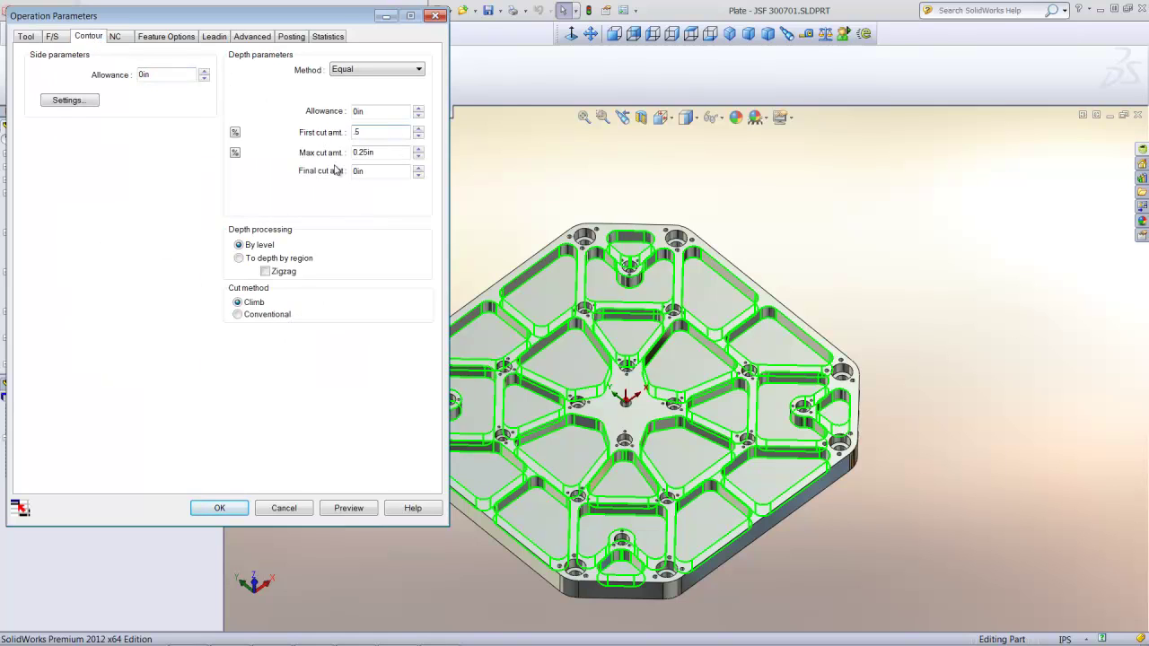
Enter the 0.5in first cut, preview the contour toolpaths around every pocket, and accept Contour Mill7.
left_click(391, 152)
left_click(359, 515)
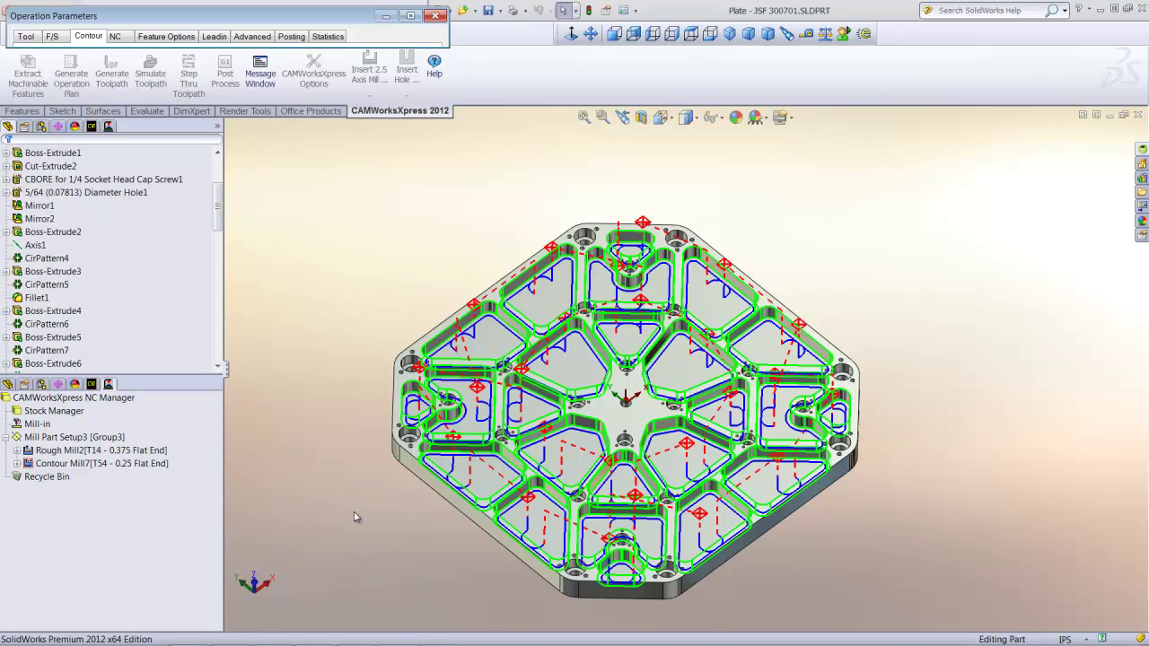
mouse_move(353, 517)
middle_mouse_down()
mouse_move(355, 575)
mouse_move(348, 525)
middle_mouse_up()
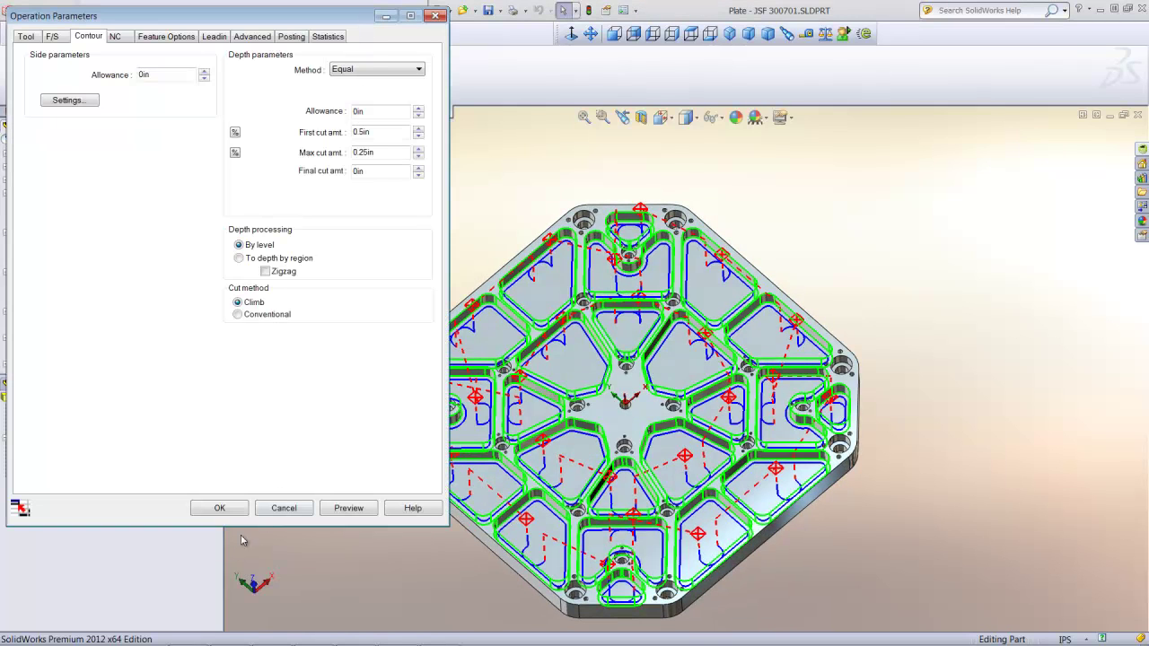
left_click(220, 508)
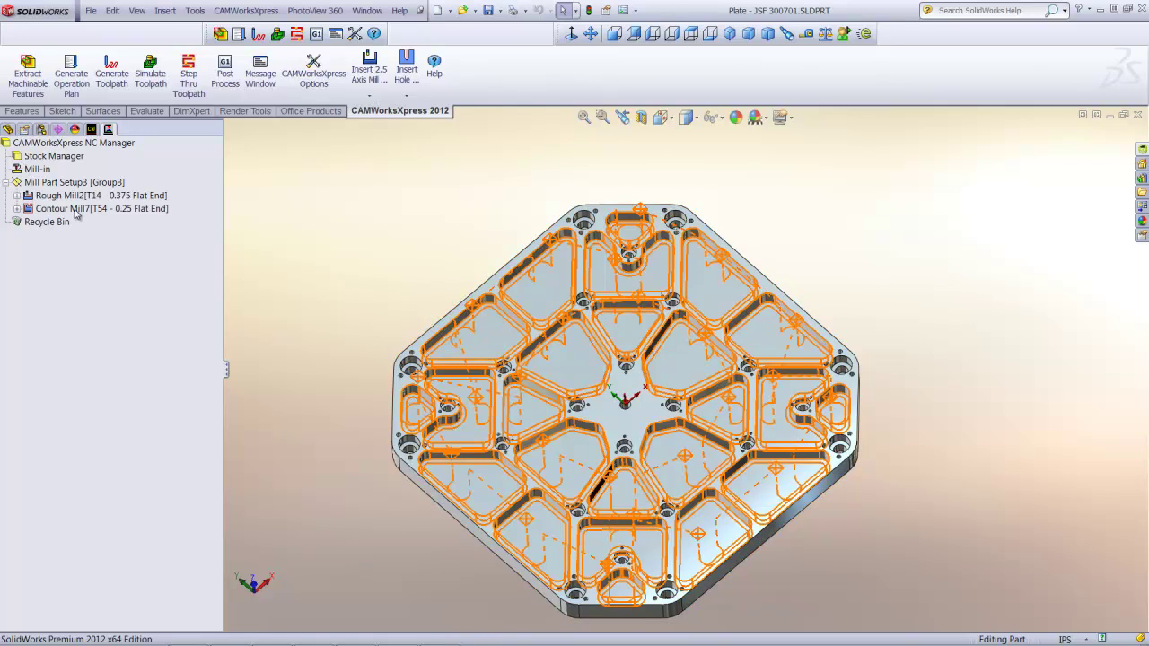
Generate the operation plan and toolpaths for the remaining drilling and contour features.
left_click(80, 99)
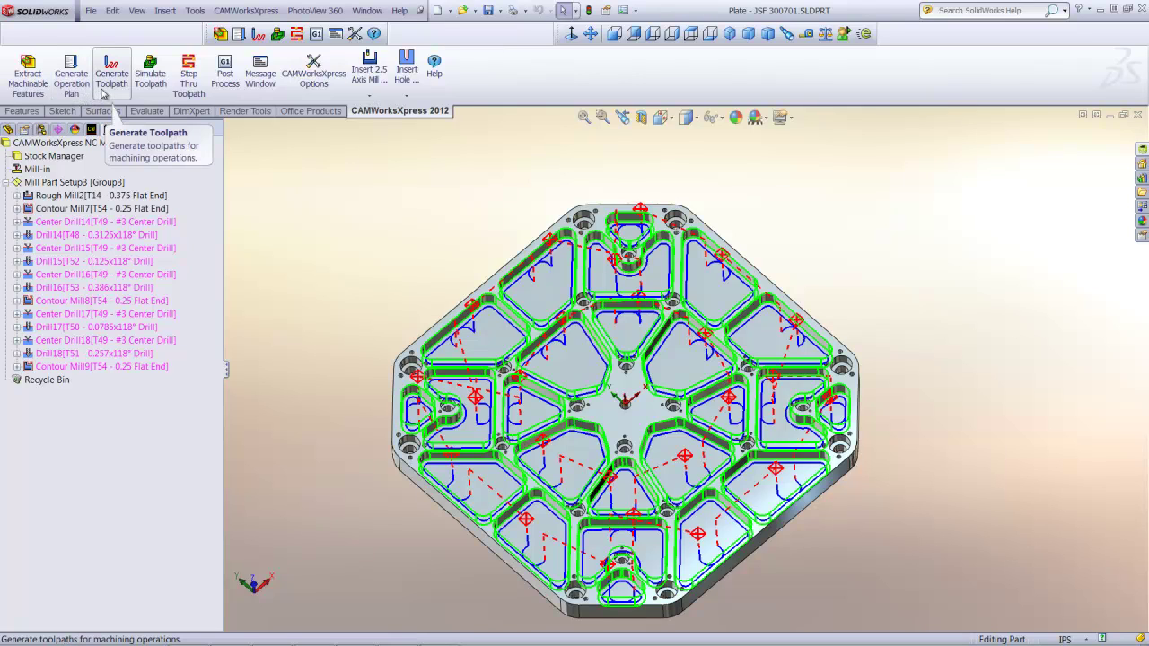
left_click(103, 92)
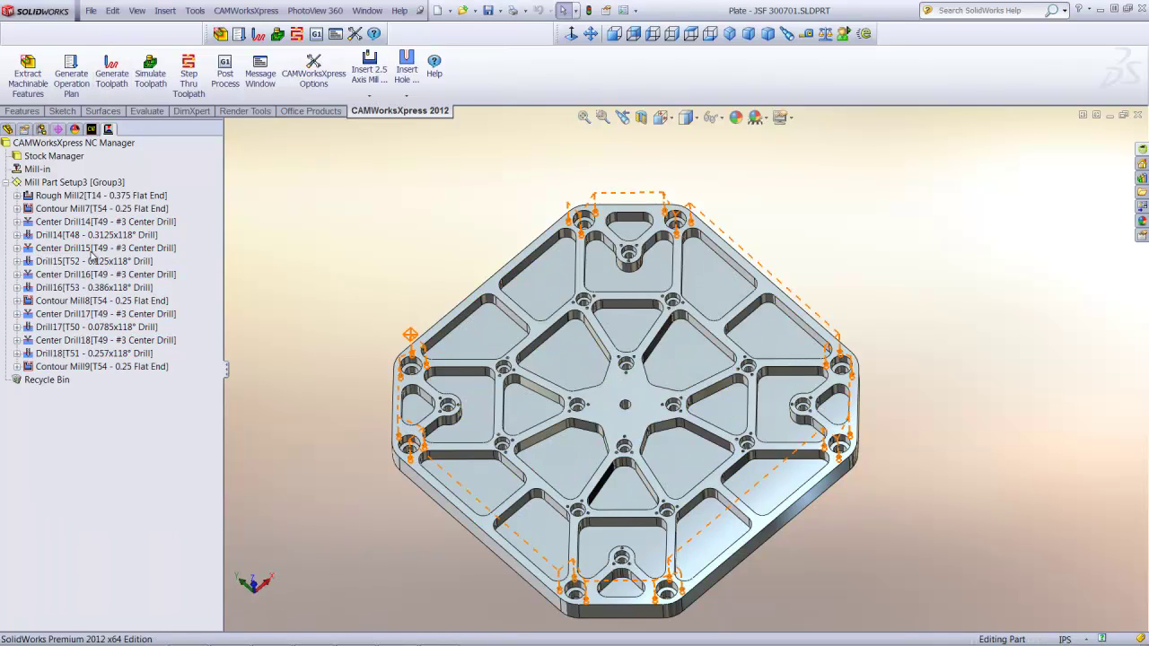
left_click(92, 250)
Reorder the tree so Center Drill15 and Center Drill16 follow Center Drill14.
left_click(99, 234)
left_click(103, 222)
left_click_drag(104, 221, 102, 225)
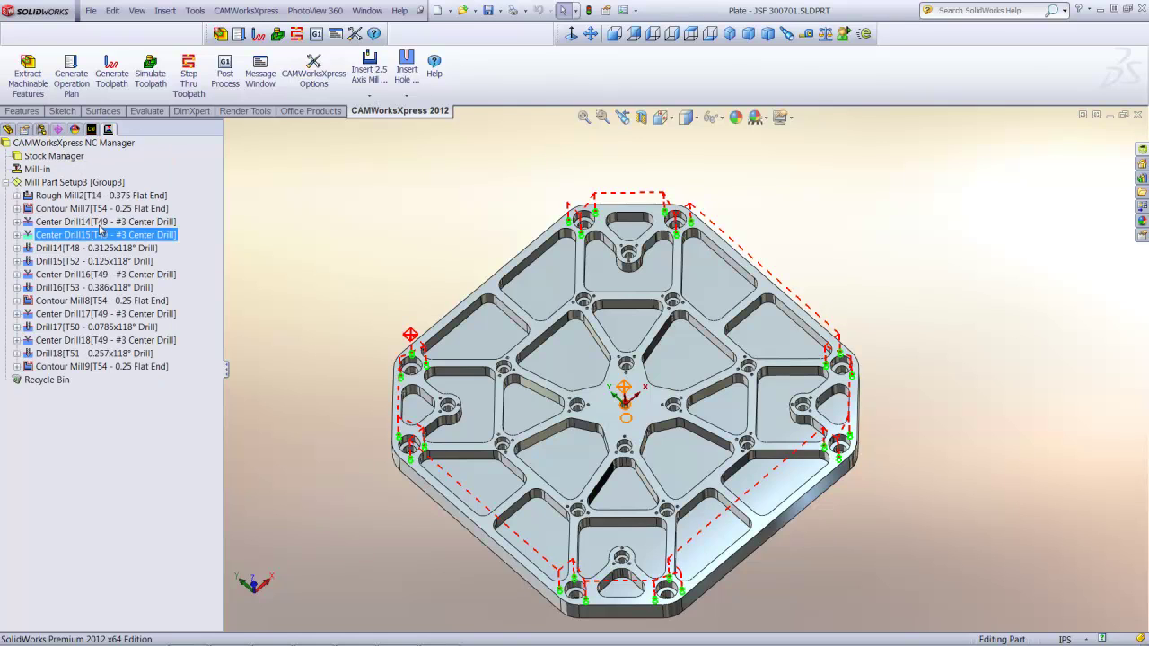
left_click(94, 274)
left_click_drag(94, 279, 100, 243)
Move Center Drill17, Drill17 and Center Drill18 up, then select Center Drill14 through Center Drill18.
left_click(91, 315)
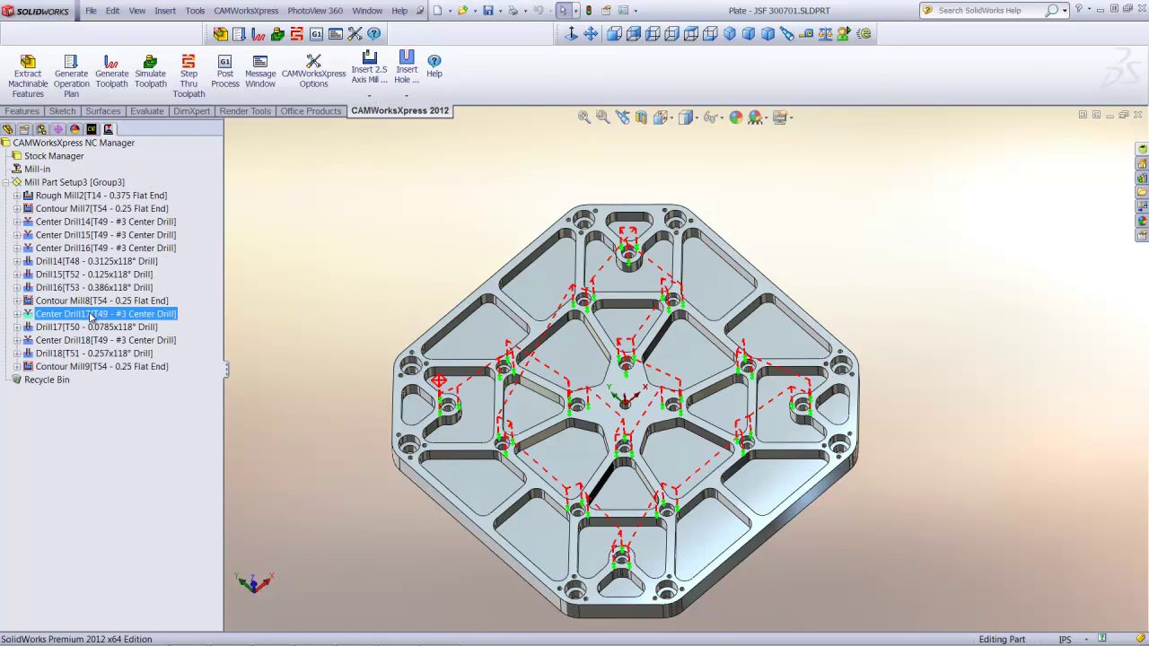
left_click_drag(91, 315, 101, 248)
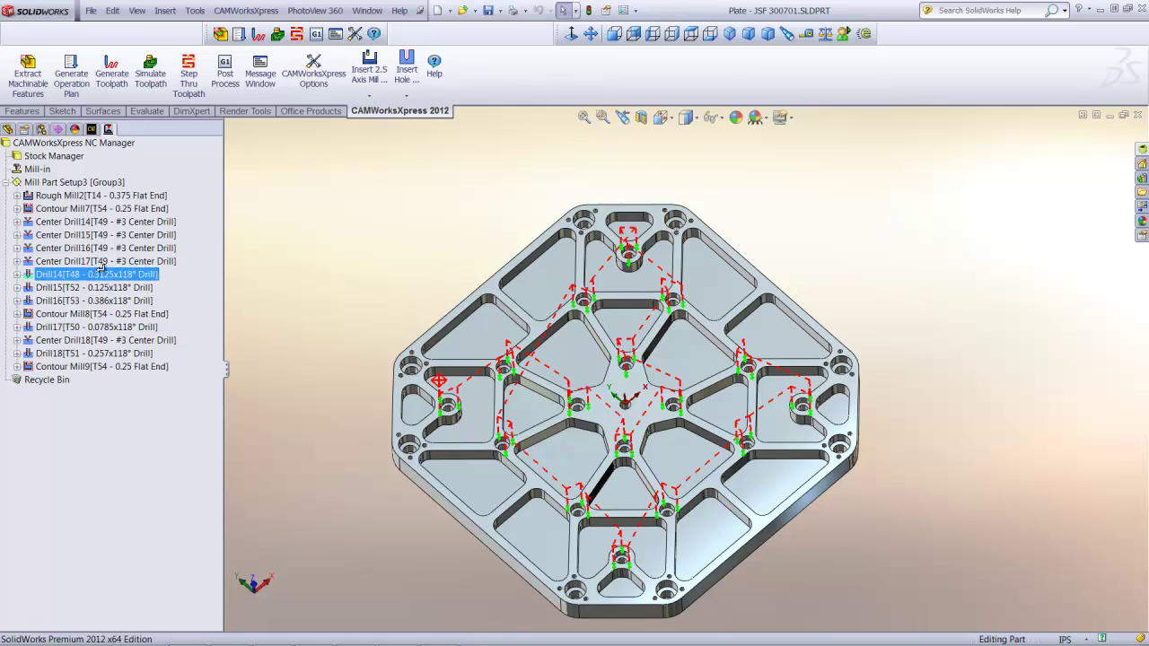
left_click_drag(90, 327, 97, 267)
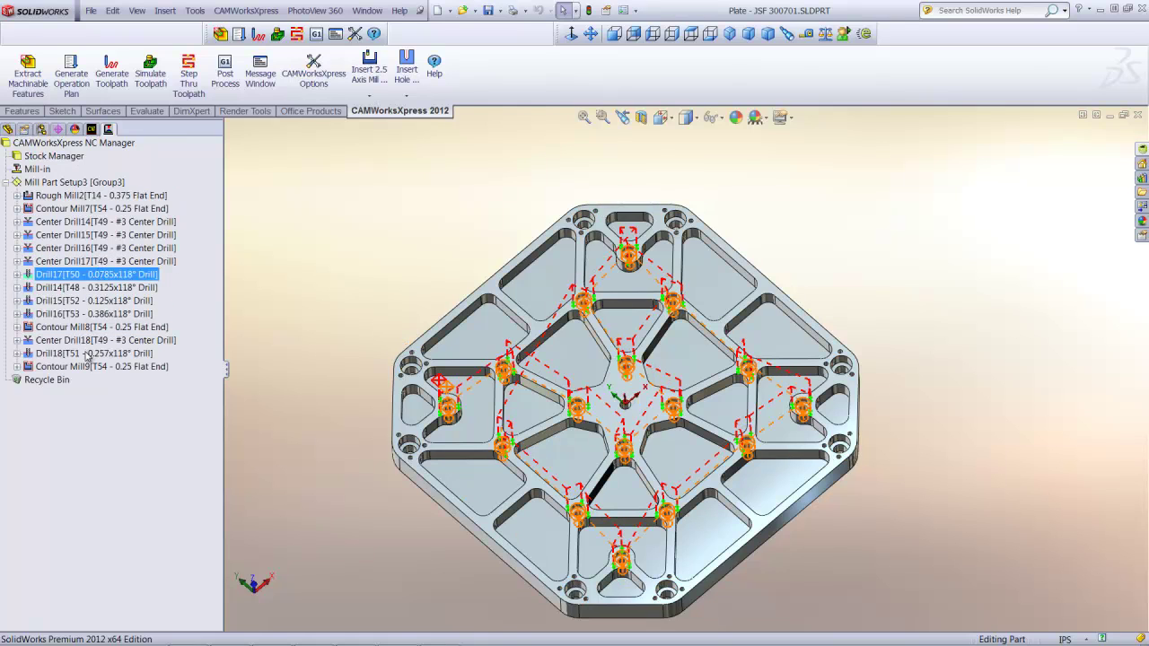
left_click_drag(87, 345, 96, 276)
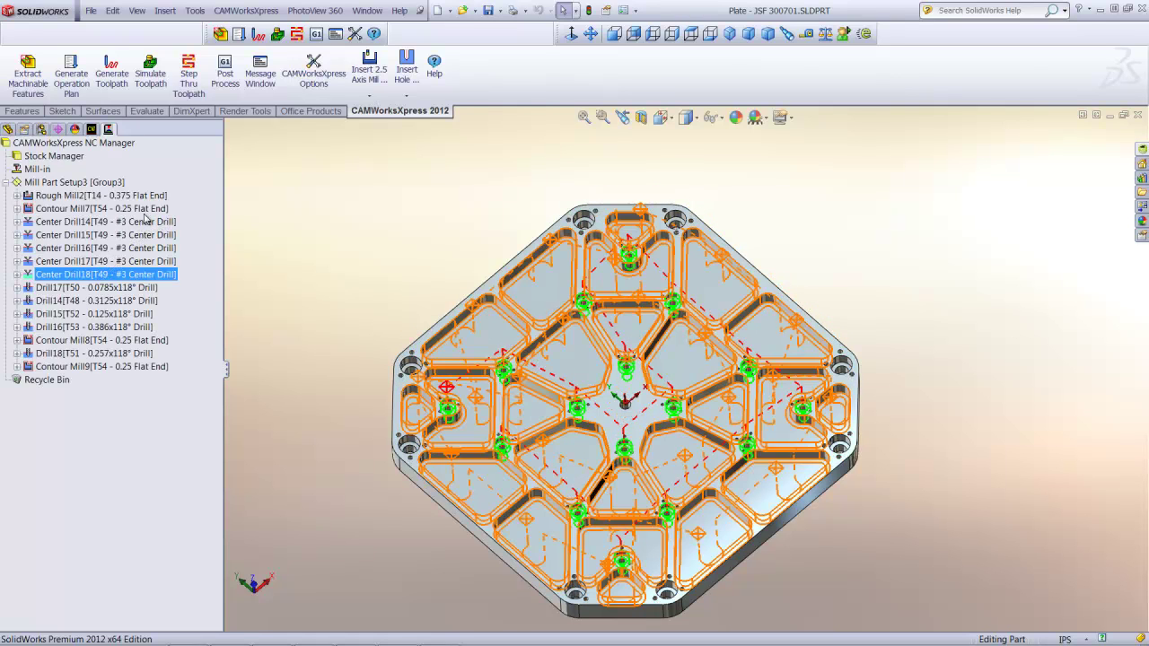
left_click(144, 220)
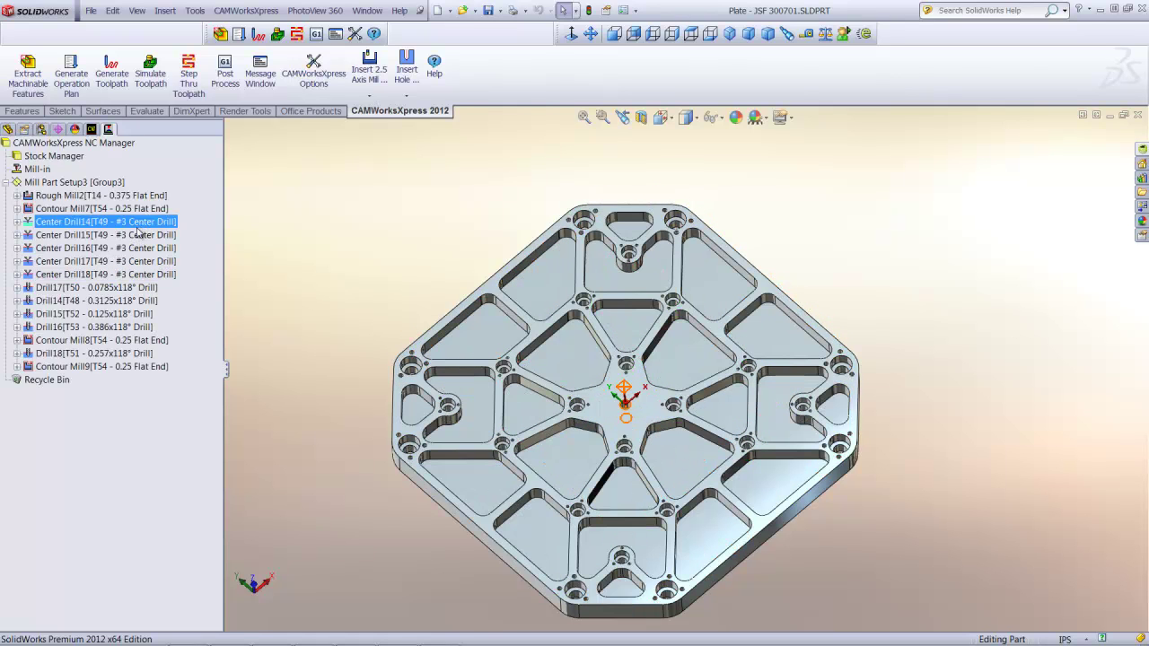
left_click(133, 274, "shift")
Combine the five selected center drill operations into a single Center Drill14.
right_click(137, 274)
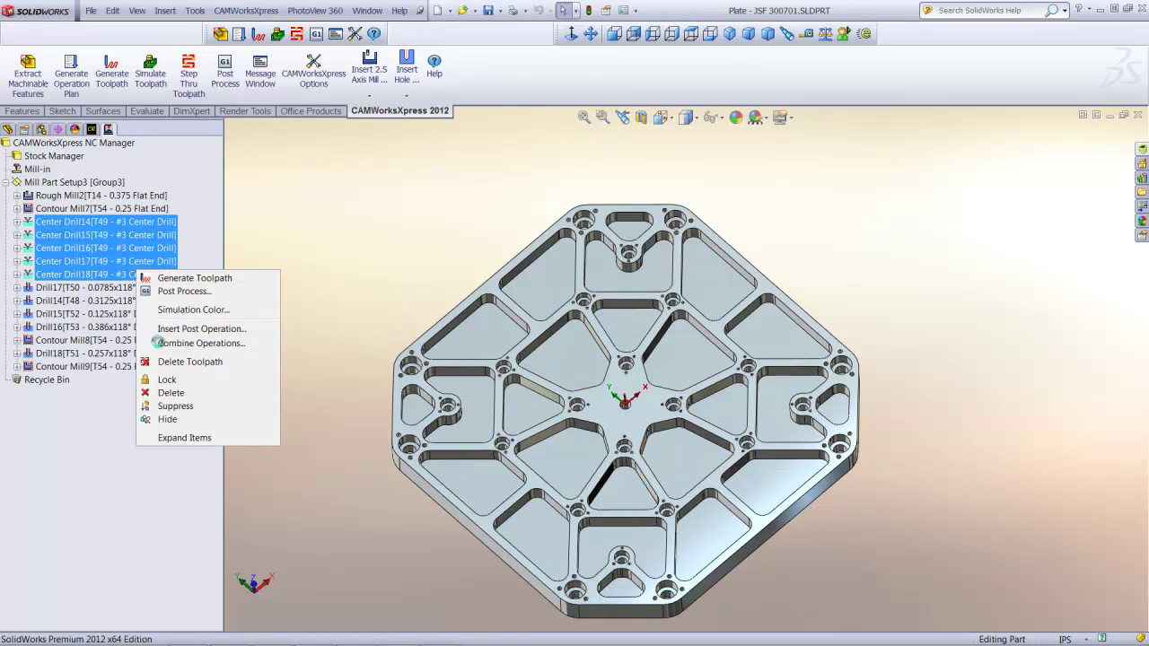
left_click(159, 346)
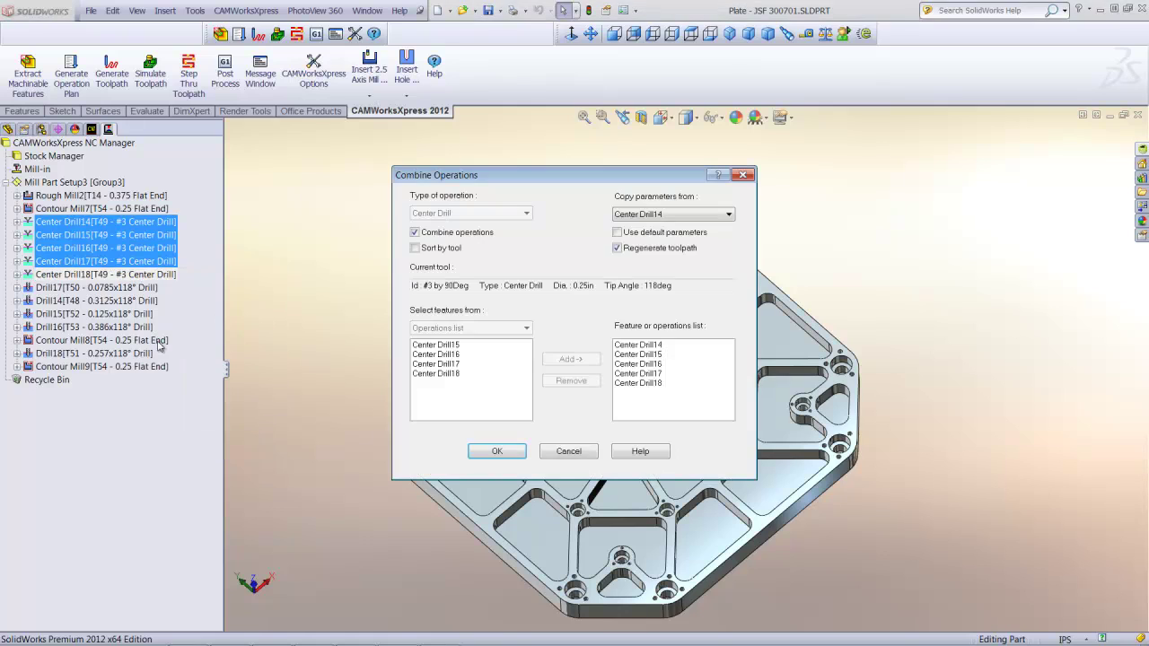
left_click(497, 452)
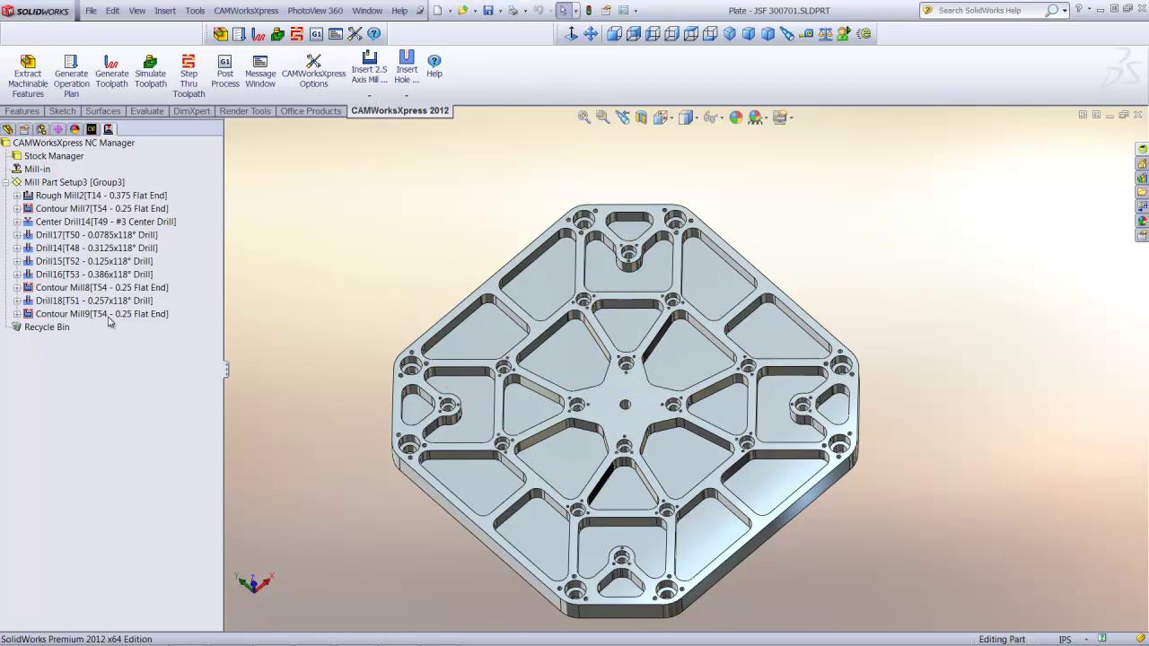
Move Drill18 above Contour Mill8 in the operations tree.
left_click(120, 220)
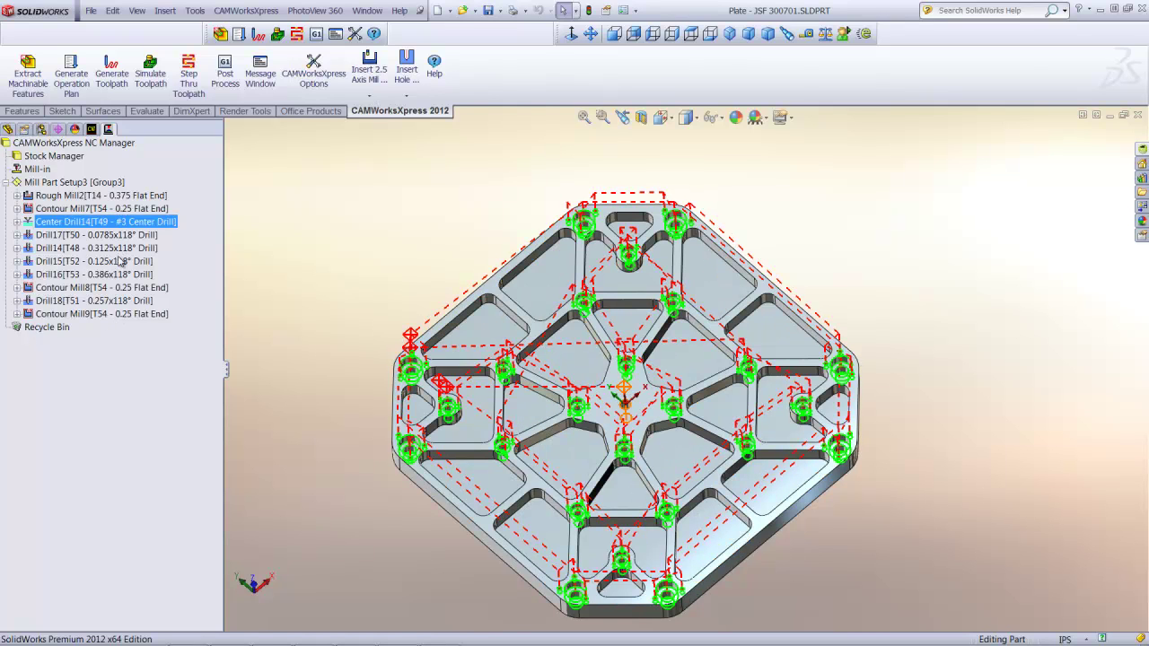
left_click(114, 305)
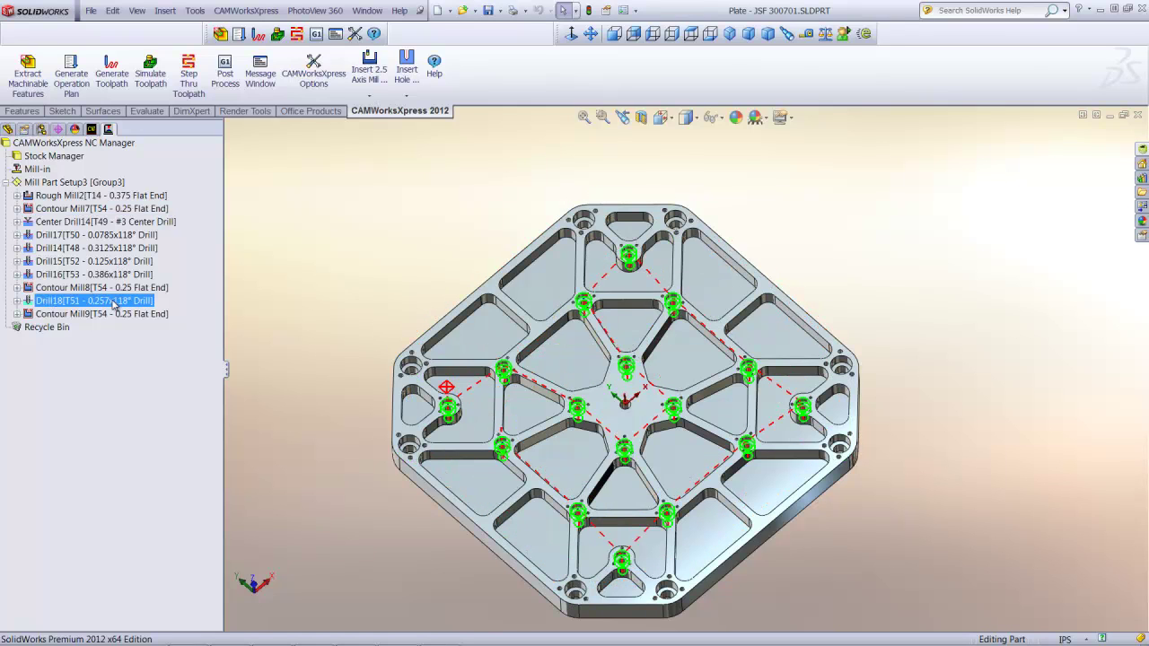
left_click_drag(114, 306, 114, 287)
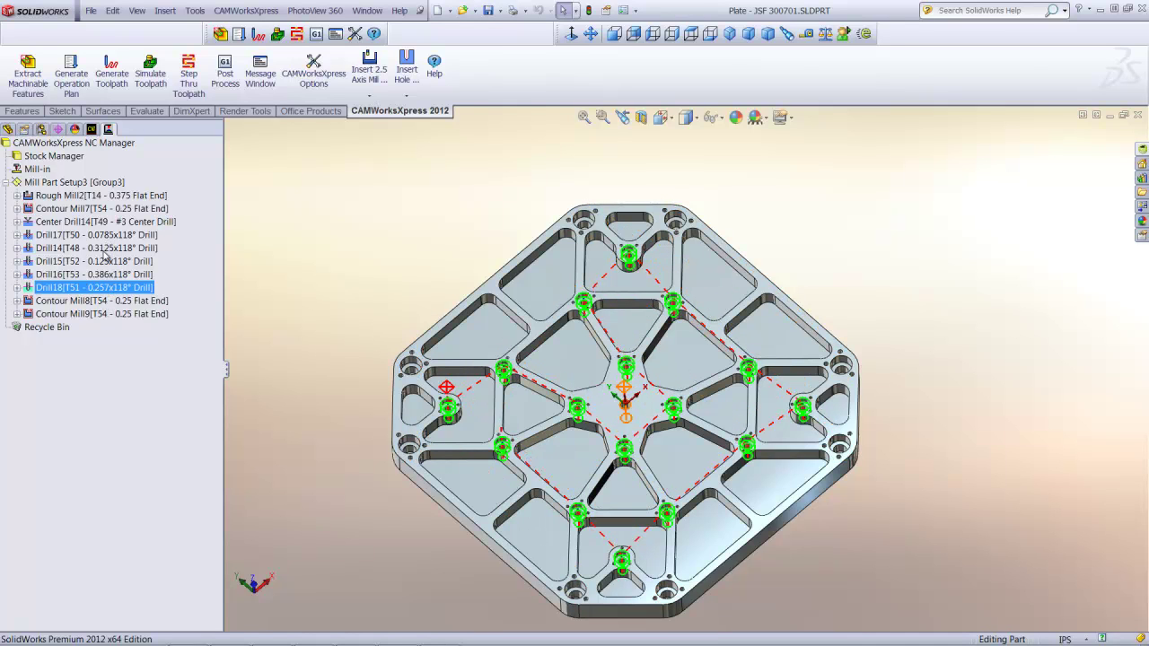
Play the full toolpath simulation on the stock, compare it with the design model, then close it.
left_click(150, 72)
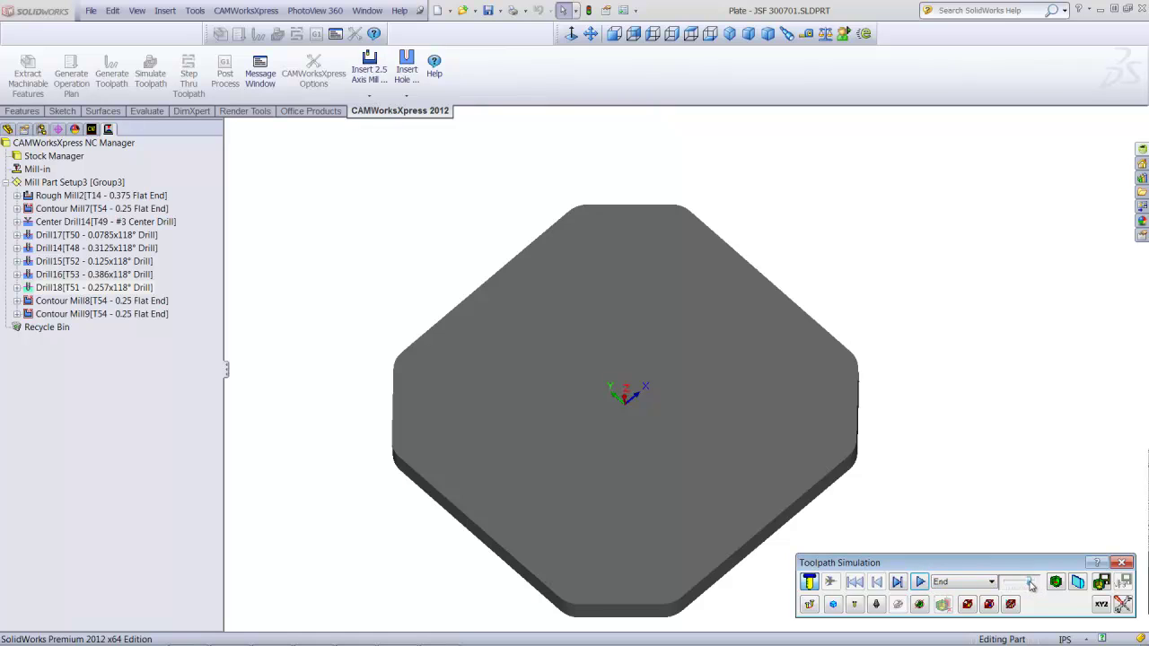
left_click(921, 583)
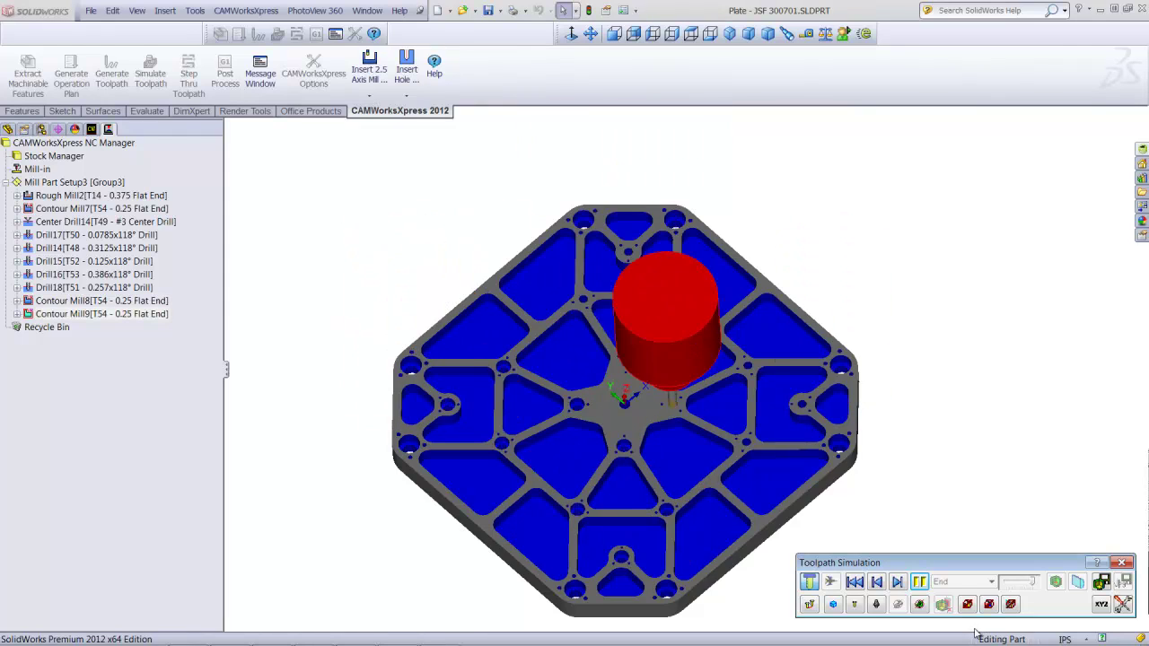
middle_click_drag(897, 444, 872, 446)
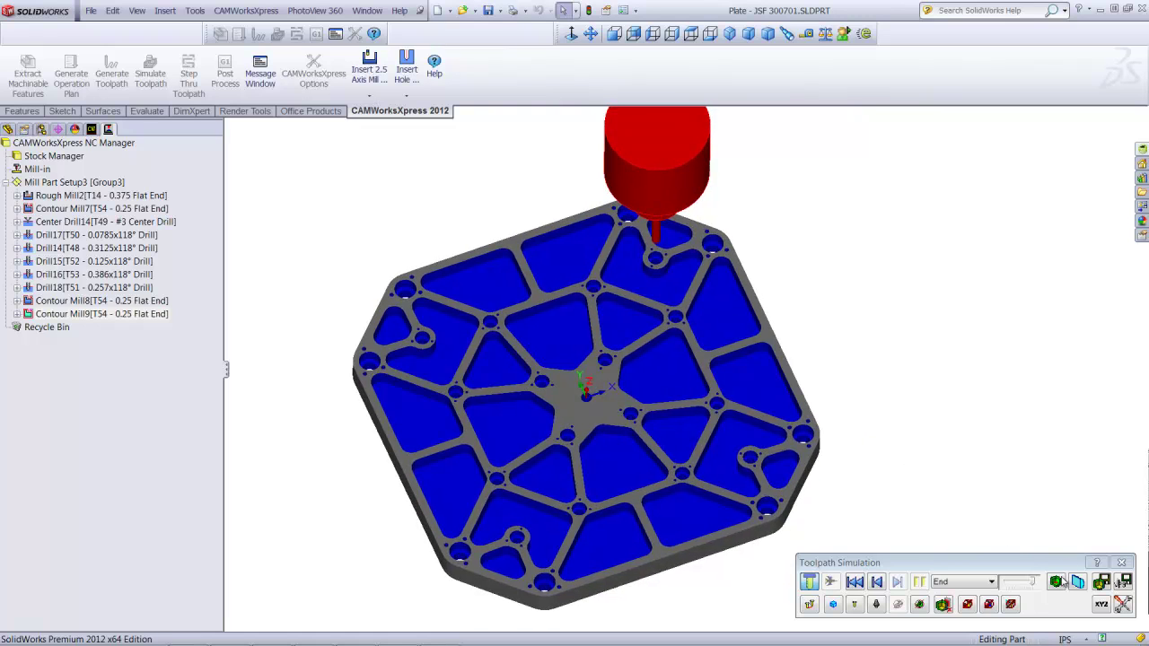
left_click(1057, 582)
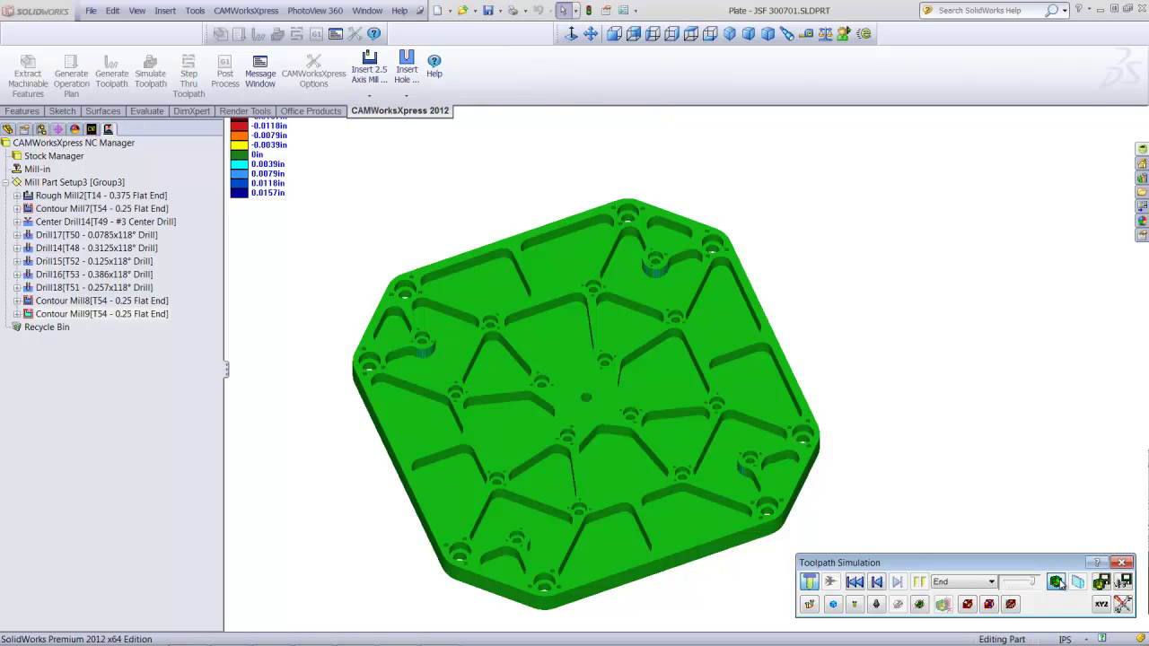
left_click(1120, 564)
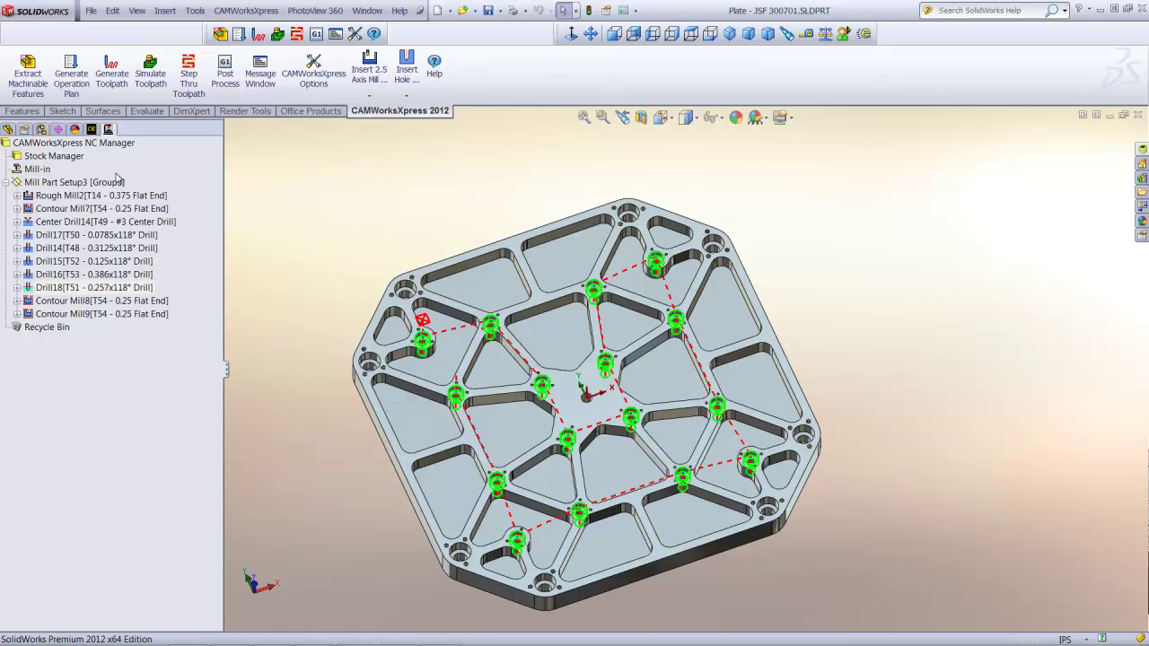
Post the toolpaths, saving the NC output as Plate - JSF 300701.txt and generating the full code.
left_click(65, 181)
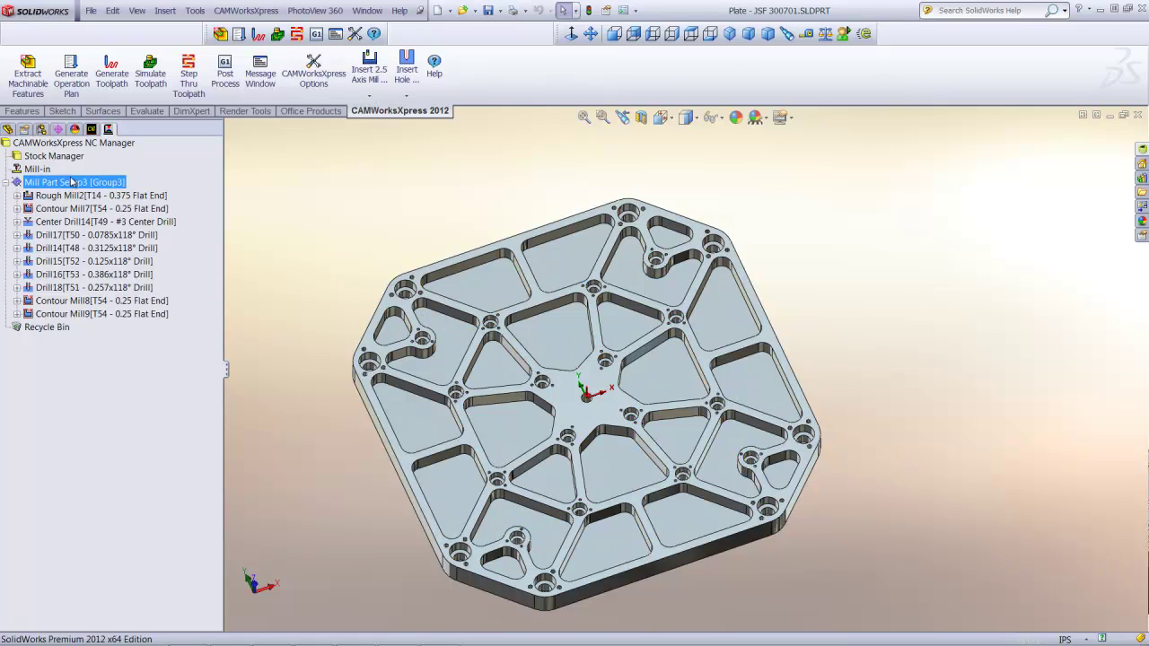
left_click(307, 206)
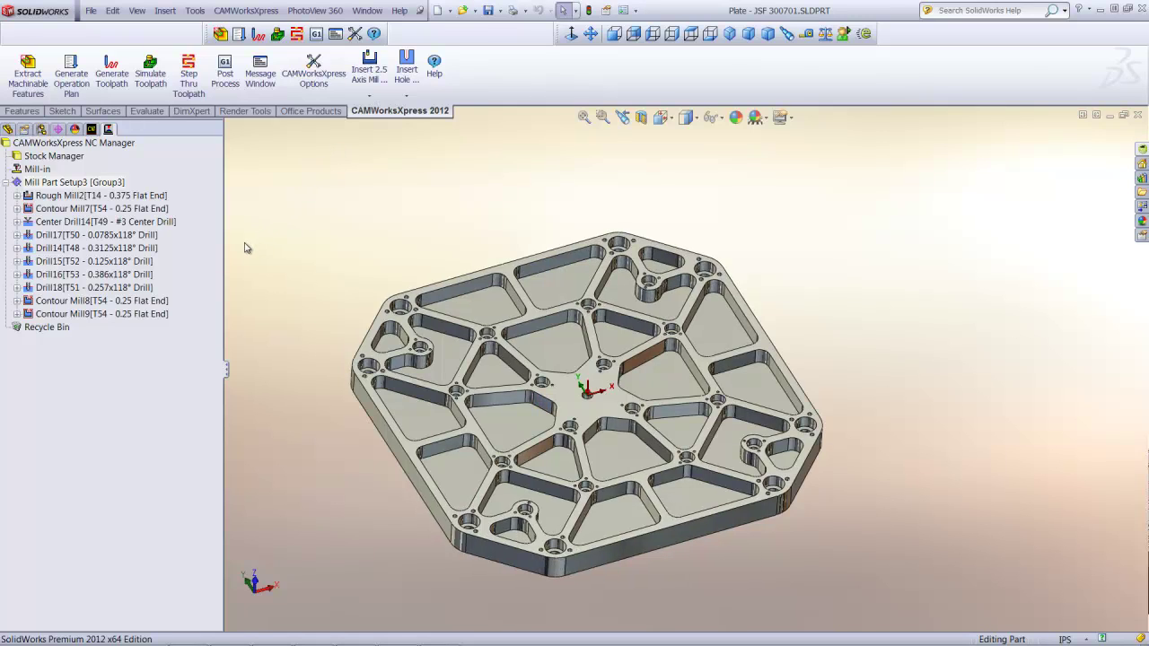
left_click(227, 75)
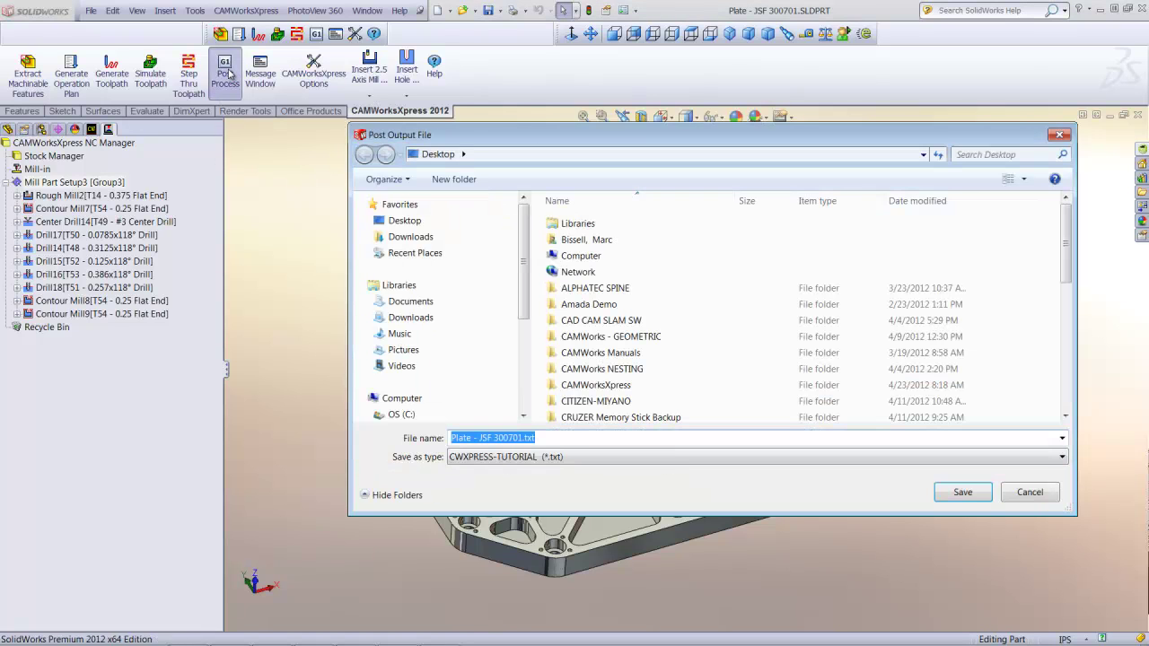
left_click(964, 495)
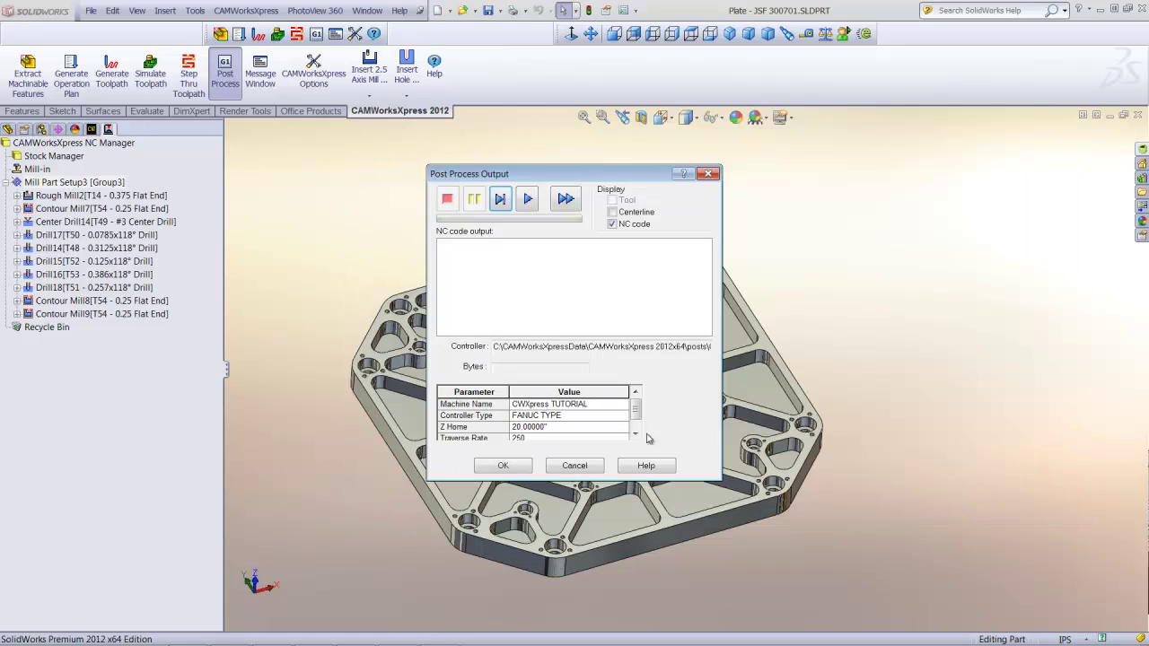
left_click(526, 201)
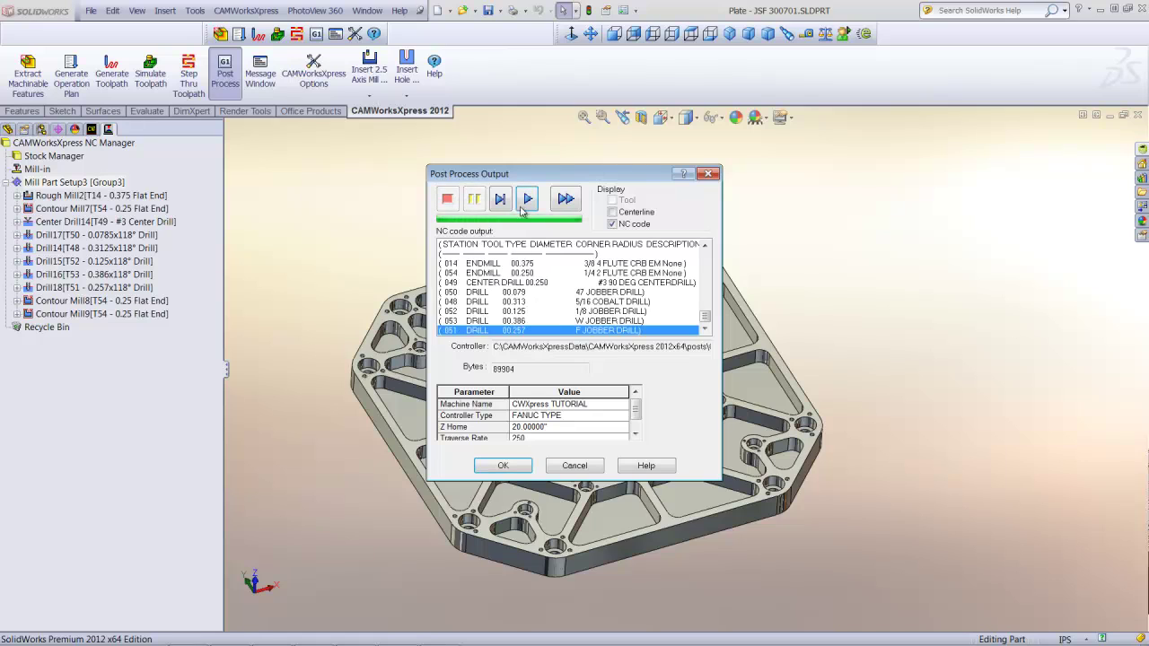
left_click(504, 466)
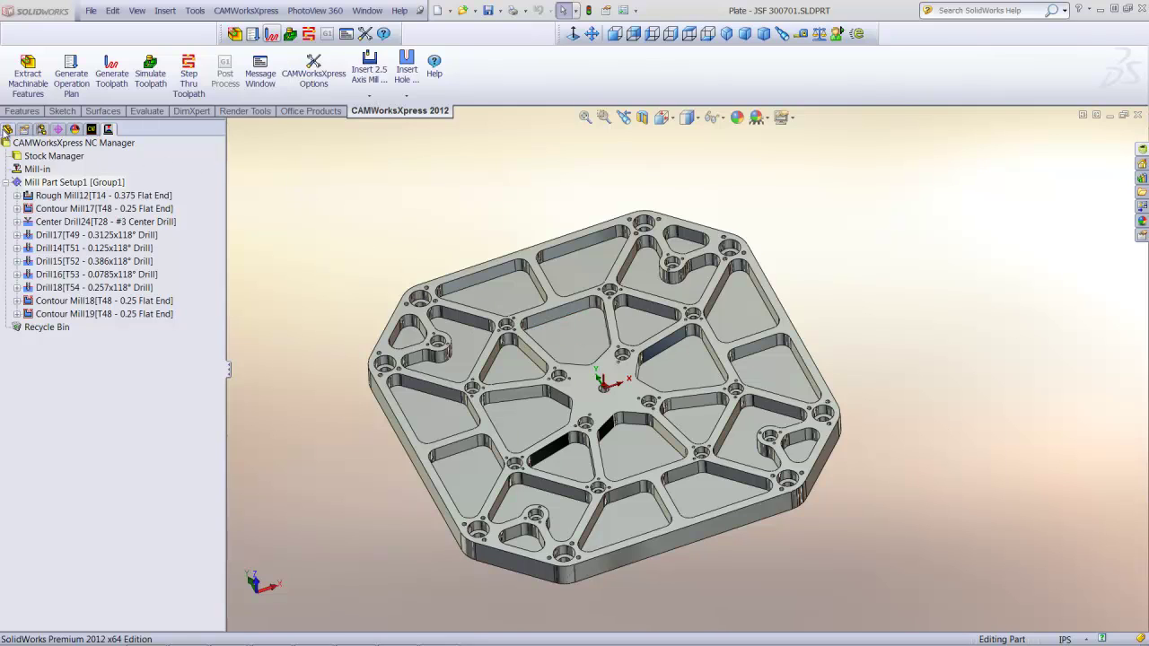
Change the Sketch15 rib dimension to 0.75 in.
left_click(7, 130)
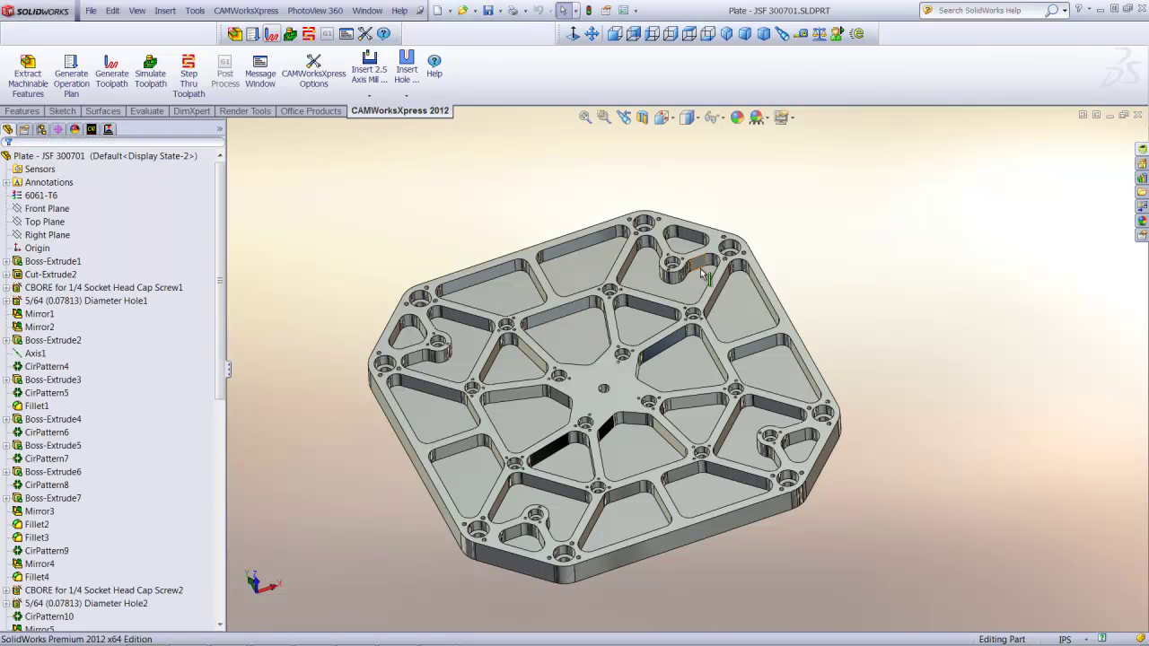
left_click(760, 291)
double_click(761, 284)
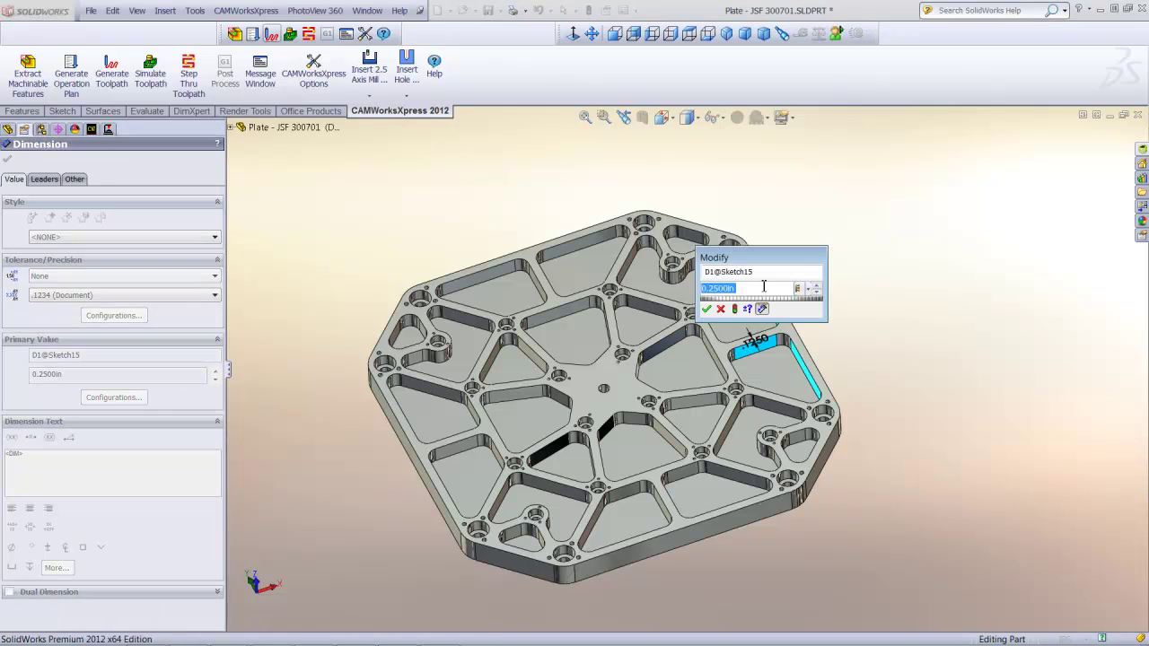
type(".75")
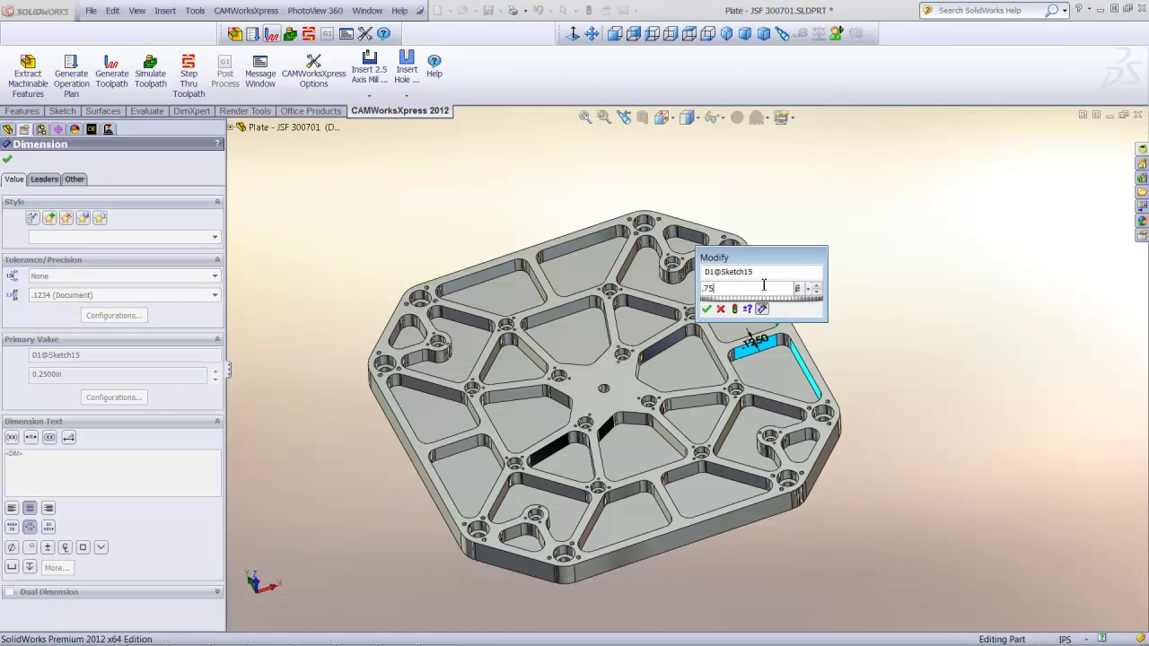
key("Return")
Set the Boss-Extrude3 pocket depth to 0.687 in and rebuild the plate.
left_click(523, 433)
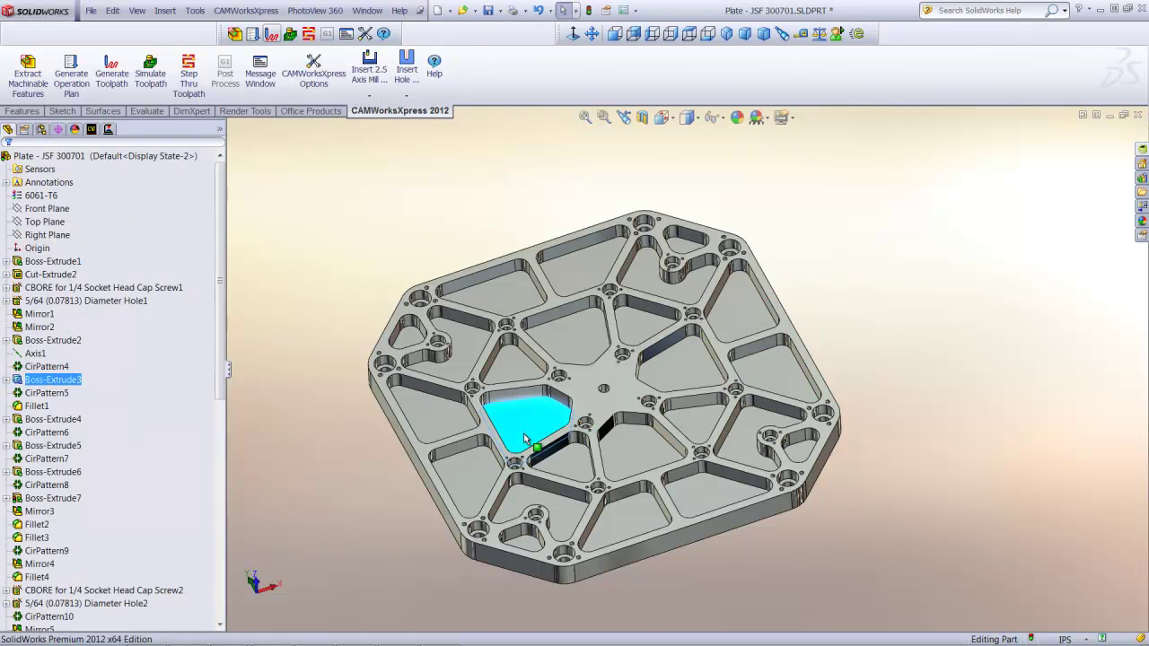
double_click(500, 476)
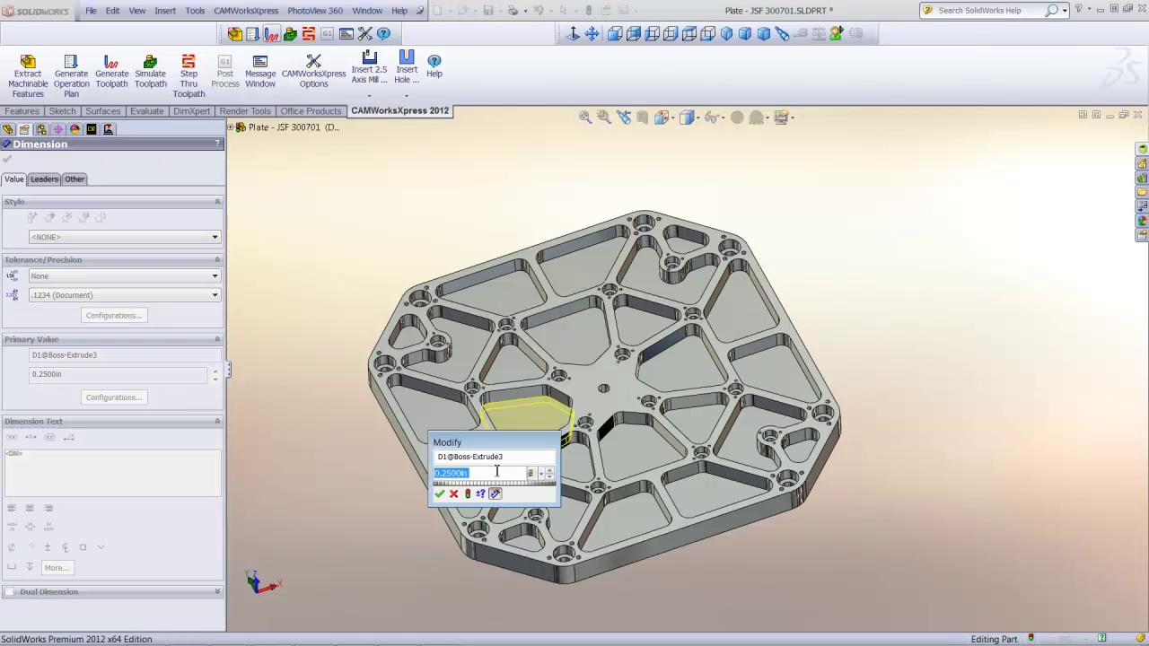
type(".687")
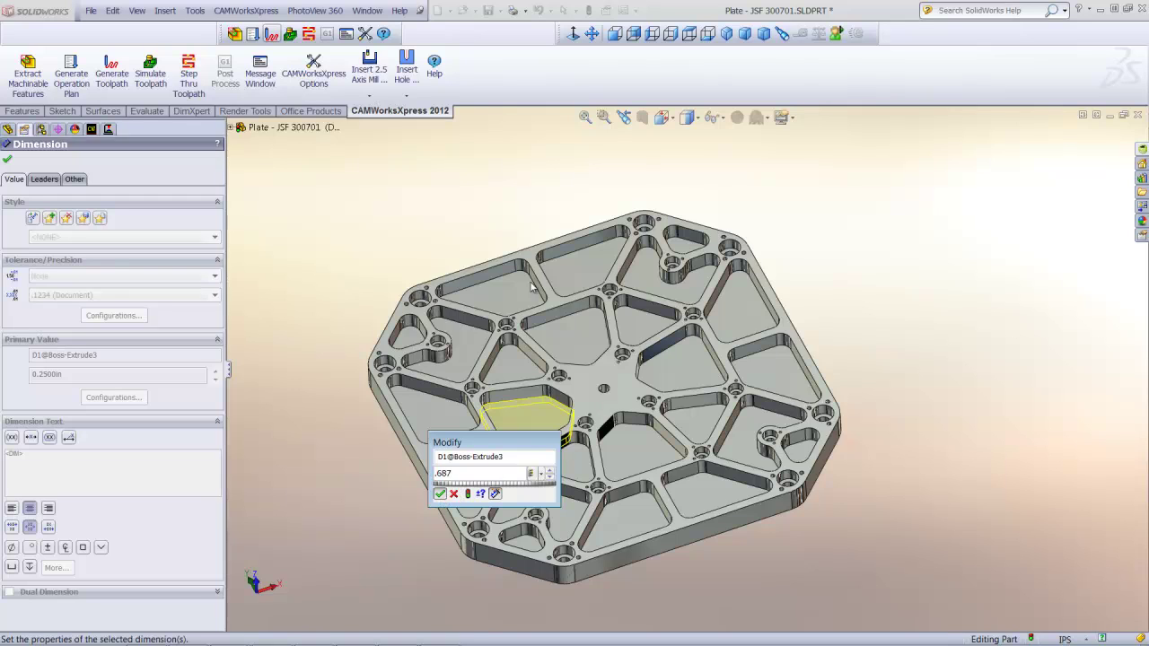
left_click(439, 493)
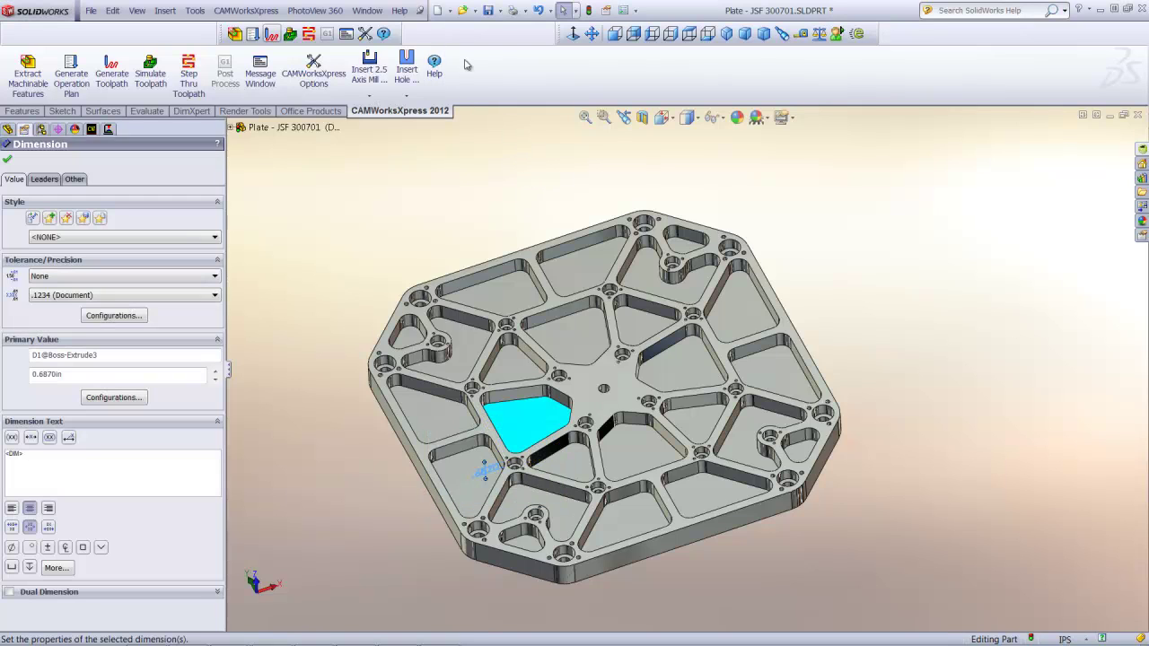
left_click(589, 9)
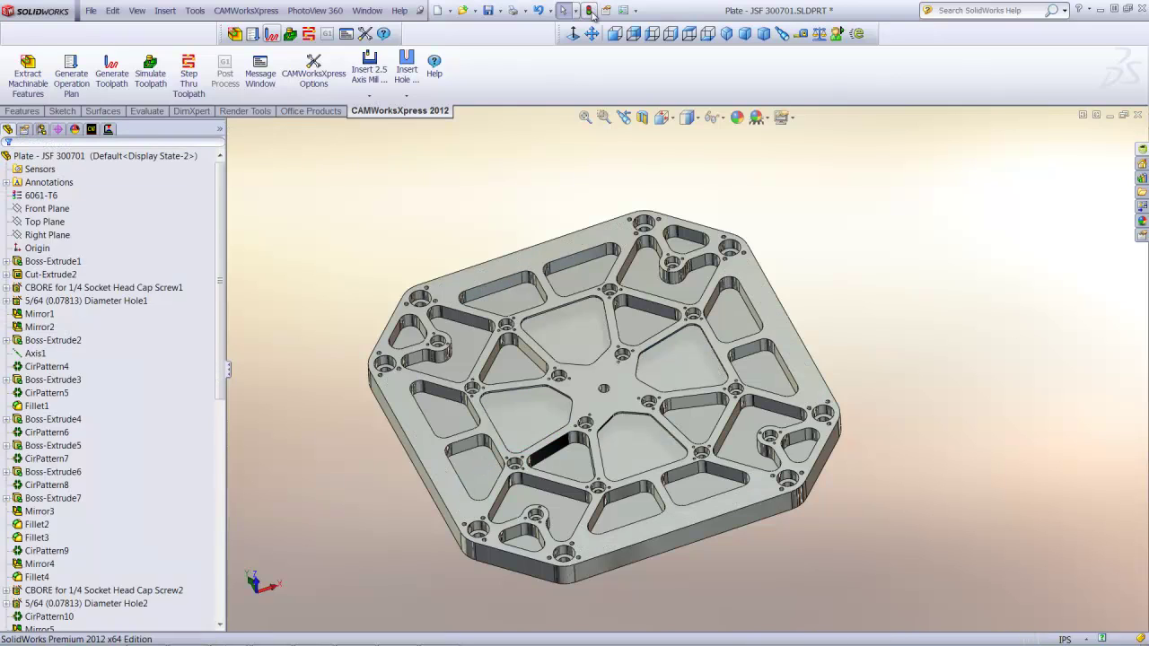
mouse_move(834, 337)
middle_mouse_down()
mouse_move(834, 368)
mouse_move(841, 344)
middle_mouse_up()
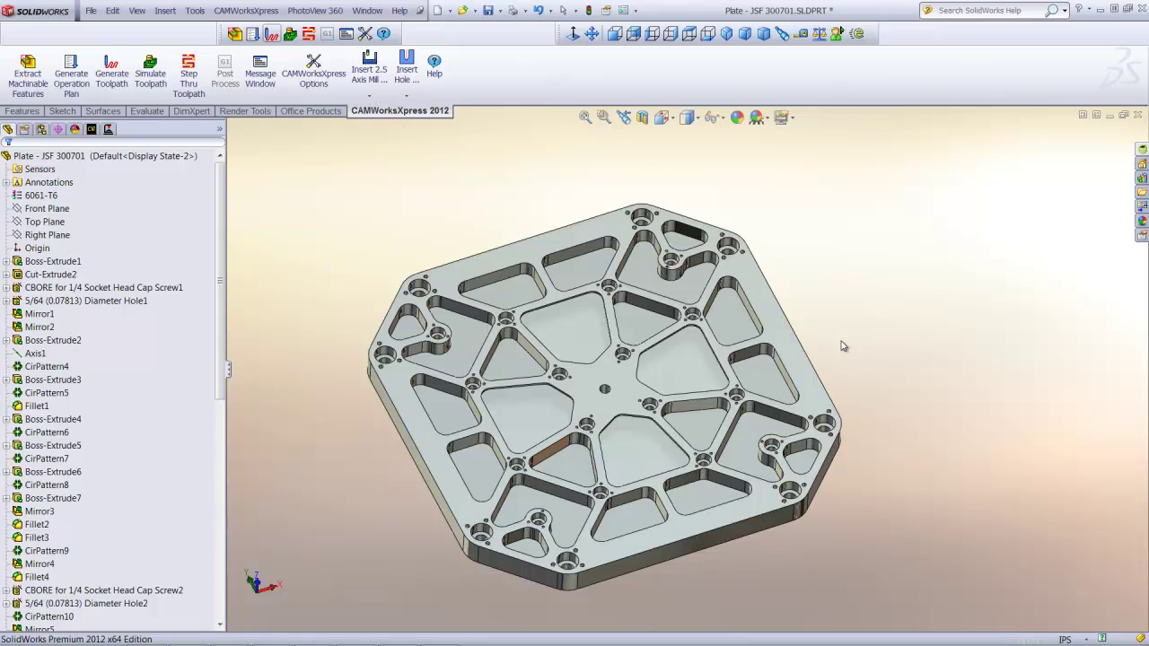
Run a Full CAMWorksXpress rebuild, regenerating Hole1, the hole groups and Irregular Pocket25–48.
key("Escape")
left_click(89, 132)
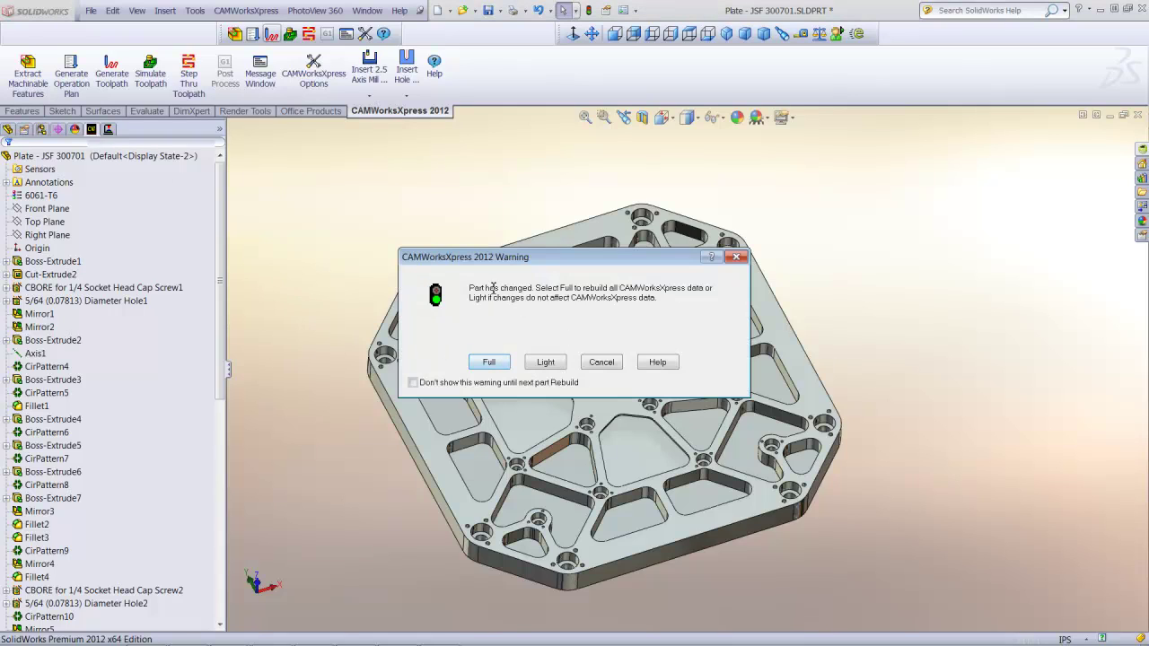
left_click(492, 362)
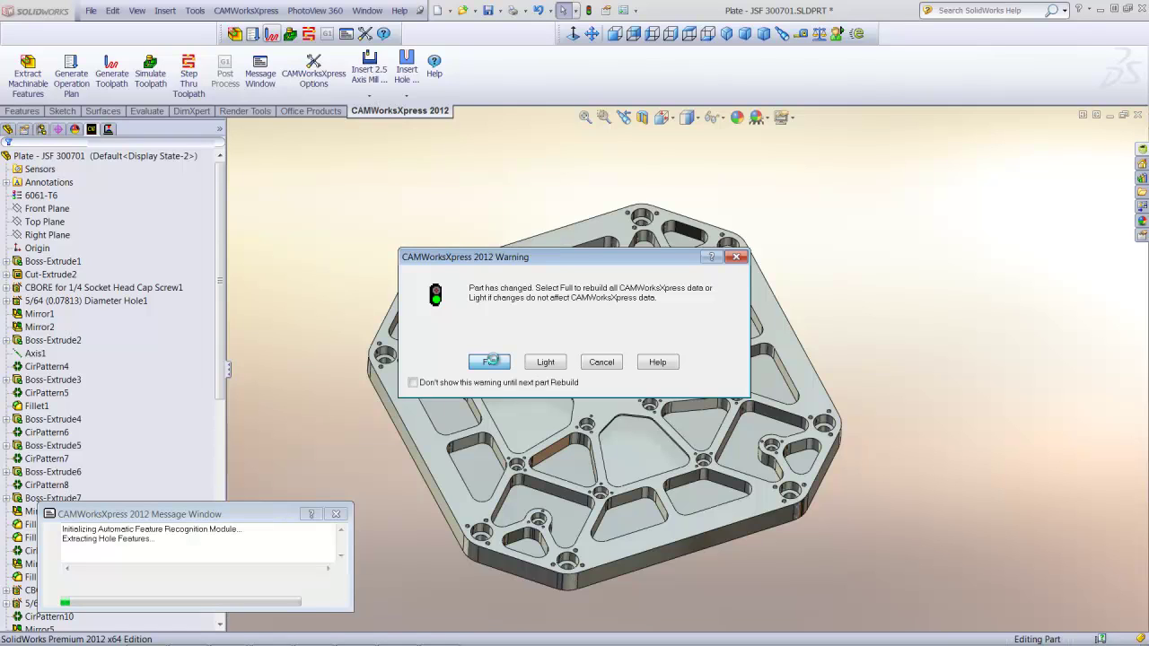
left_click(489, 361)
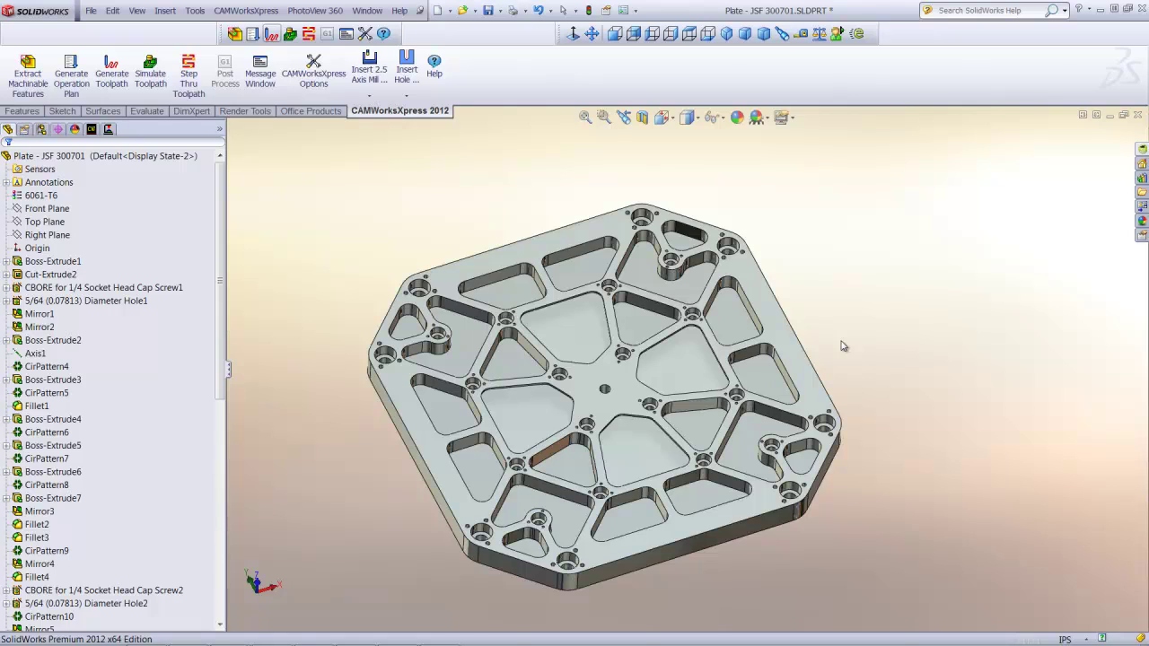
key("Escape")
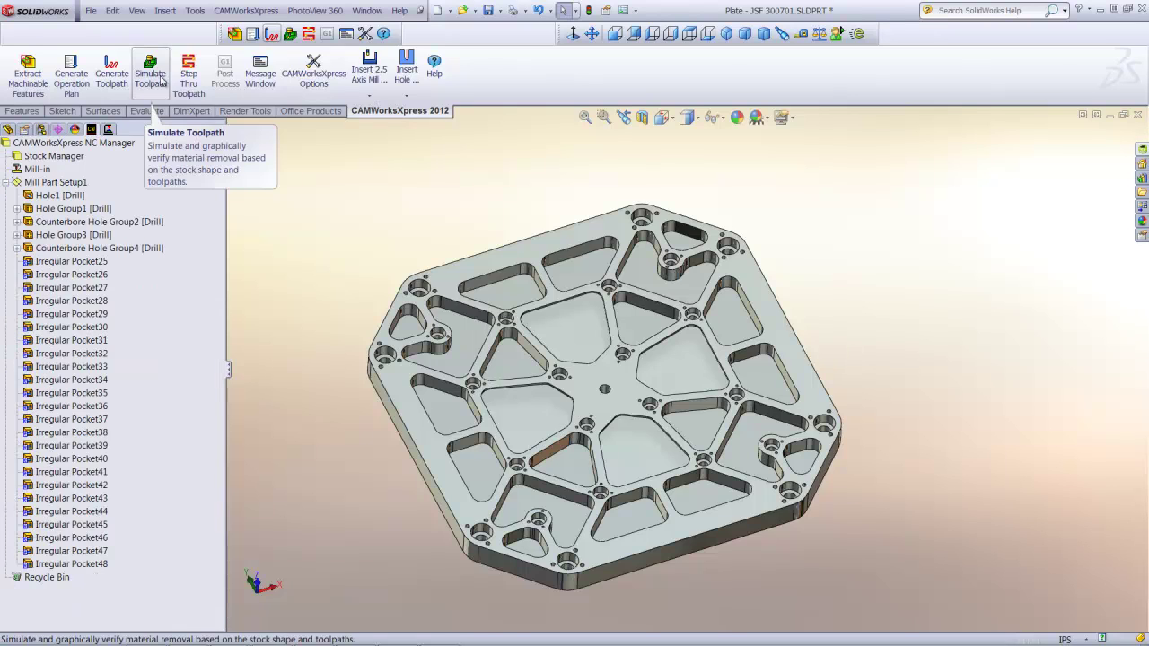
Play the toolpath simulation of the modified hexagonal plate to the end, then close it and view the plate from above.
left_click(161, 81)
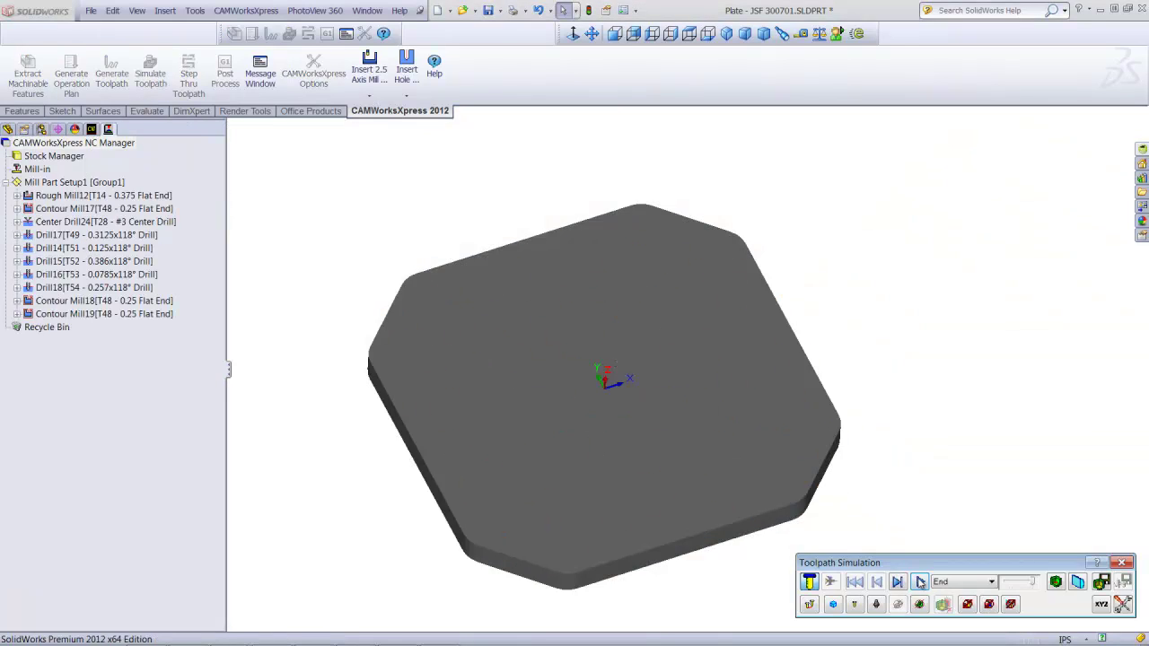
left_click(920, 582)
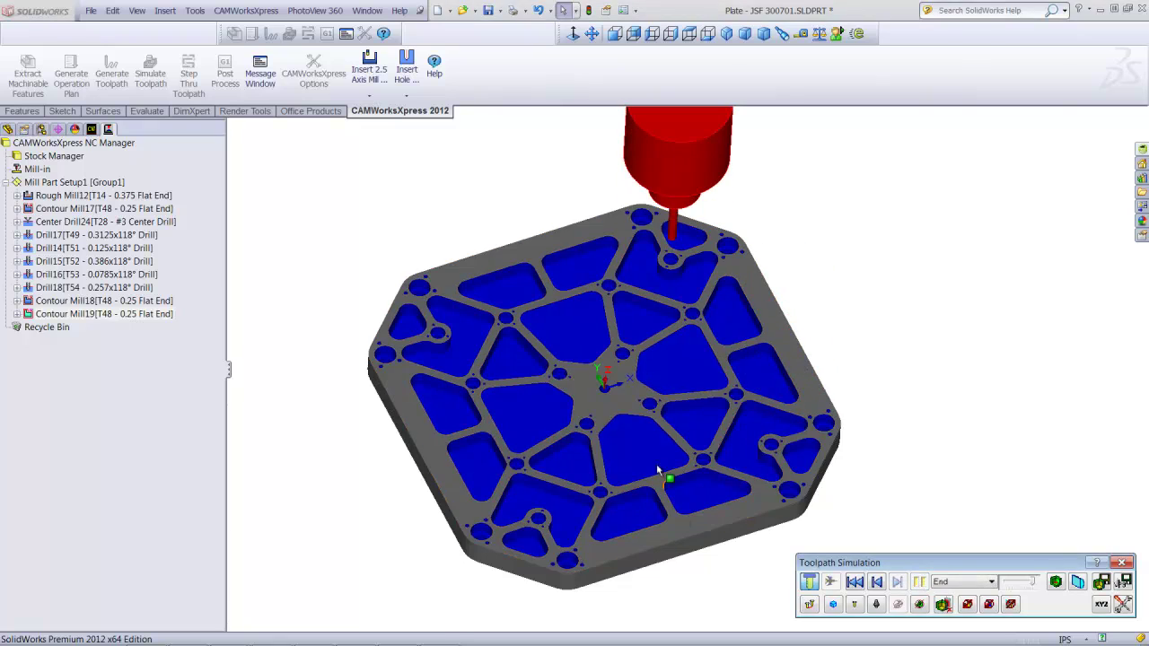
scroll(649, 449, "down", 5)
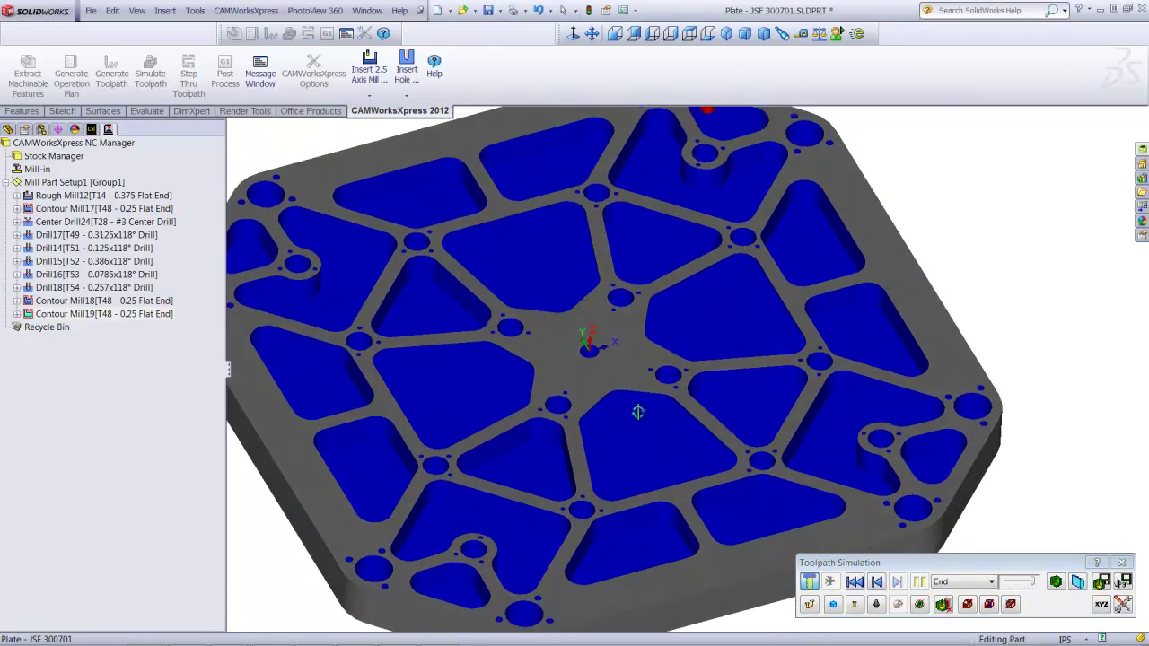
scroll(637, 416, "up", 5)
middle_click_drag(630, 395, 639, 421)
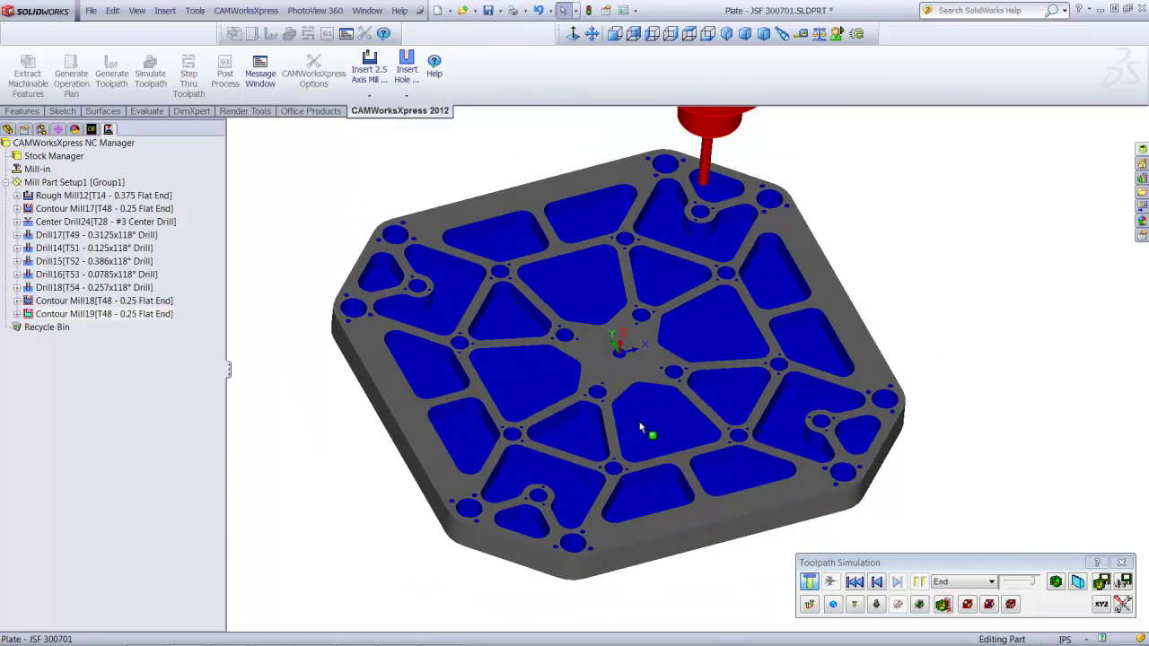
left_click(1122, 563)
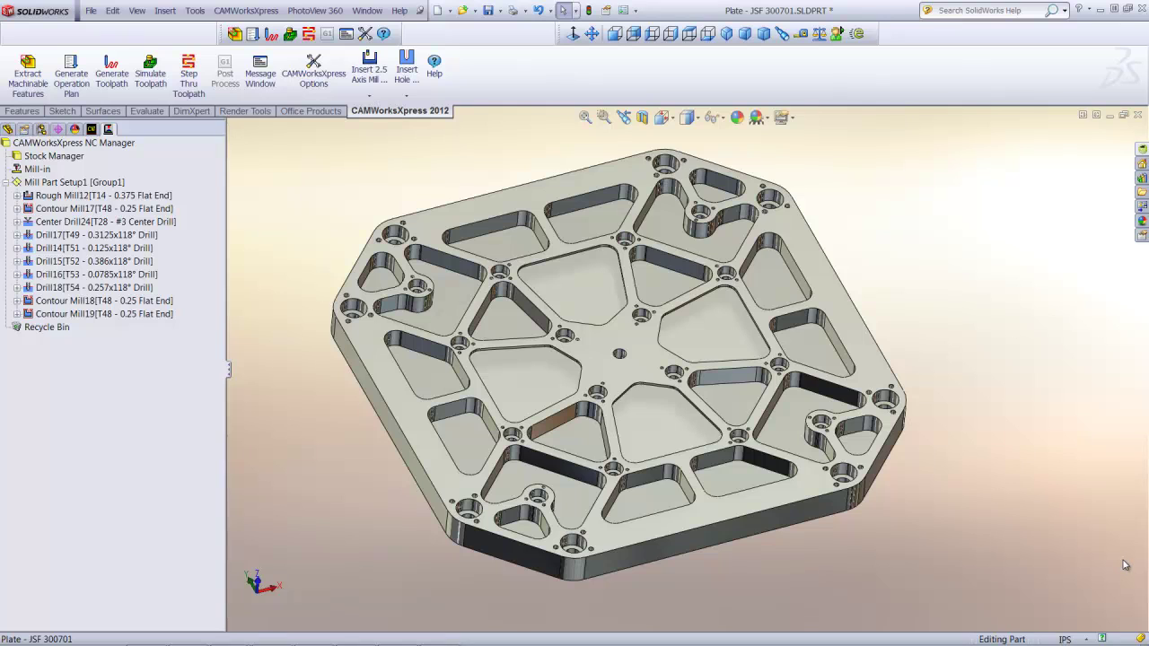
mouse_move(1002, 366)
middle_mouse_down()
mouse_move(985, 436)
mouse_move(986, 418)
middle_mouse_up()
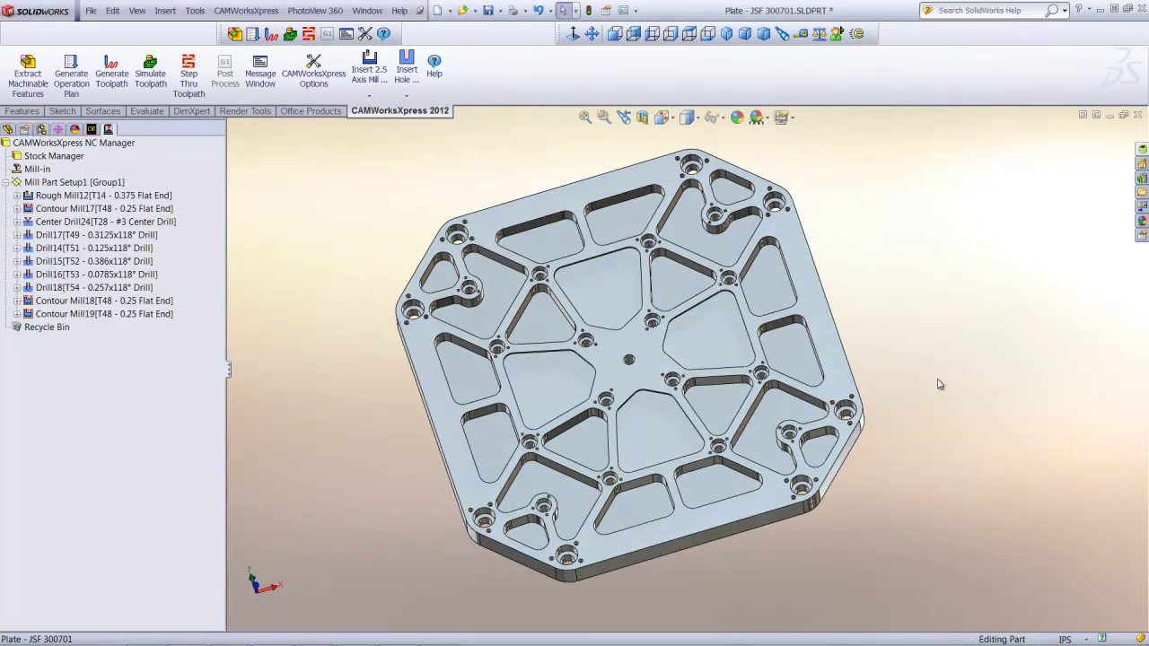